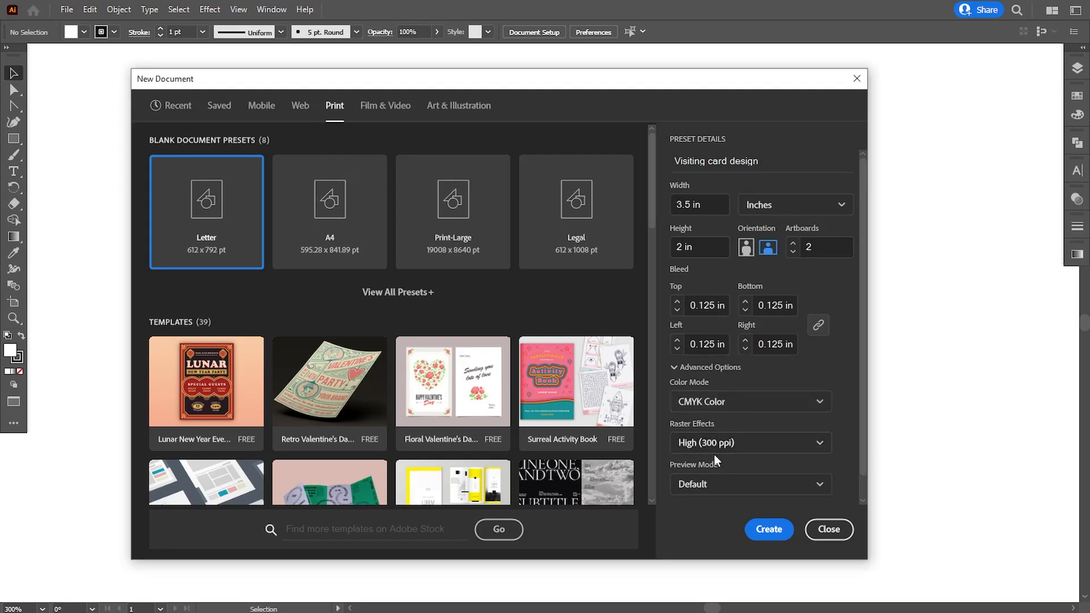
Create the two-artboard card document with 300 ppi raster effects resolution
click(747, 443)
click(724, 470)
click(759, 528)
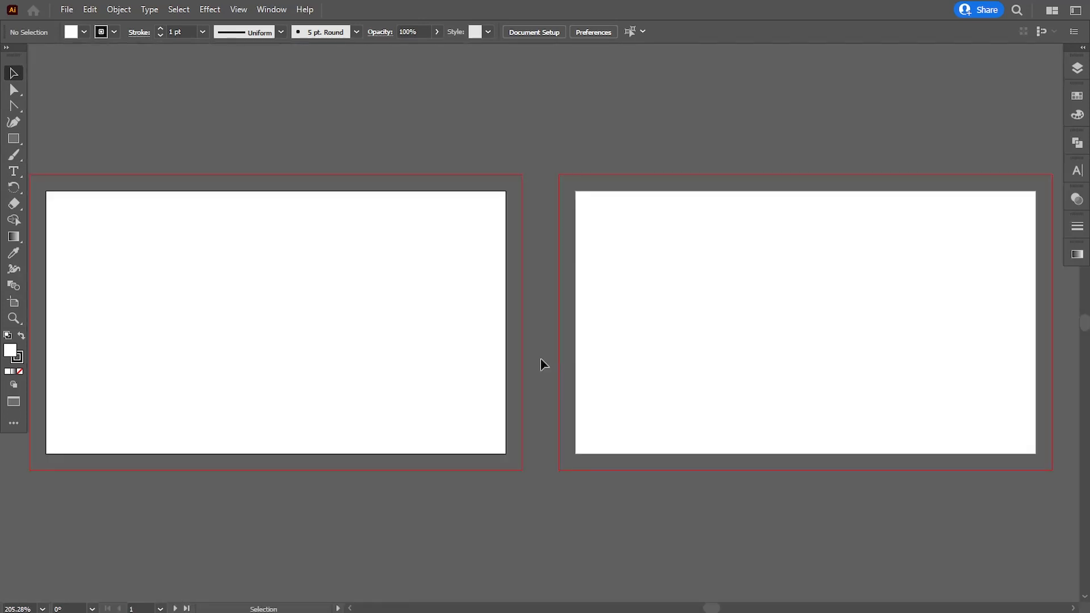
Paste the logo, company name and QR assets and shrink them onto the pasteboard left of the card
key(ctrl+v)
key(ctrl+minus)
key(ctrl+minus)
key(ctrl+minus)
drag(678, 206, 348, 311)
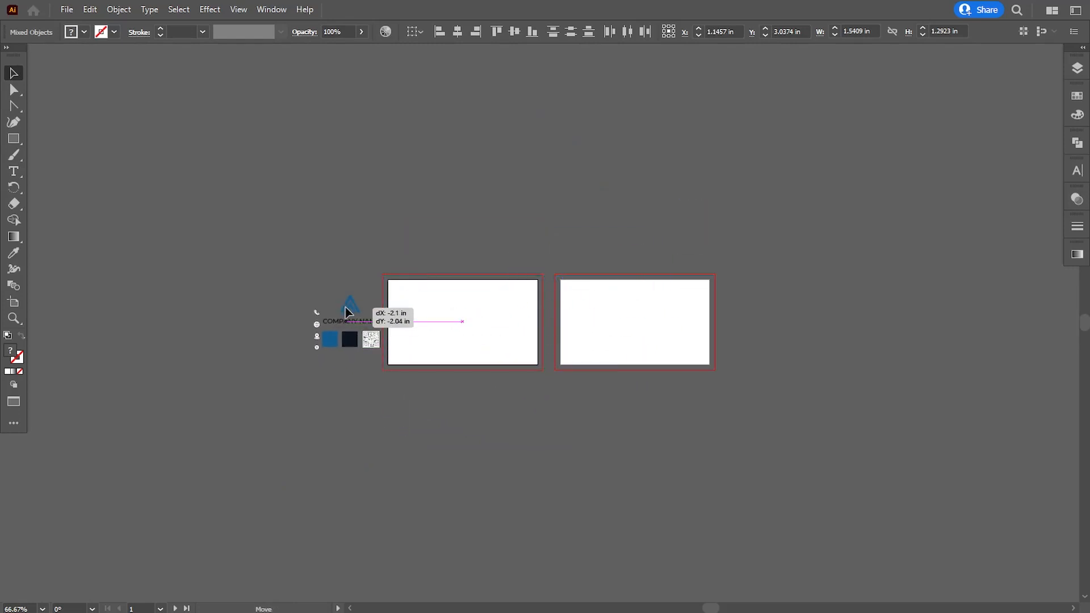
click(473, 428)
Draw a white 3.75 × 2.25 in rectangle covering the front card out to the bleed
key(ctrl+plus)
key(ctrl+plus)
key(ctrl+plus)
key(ctrl+plus)
drag(368, 363, 719, 354)
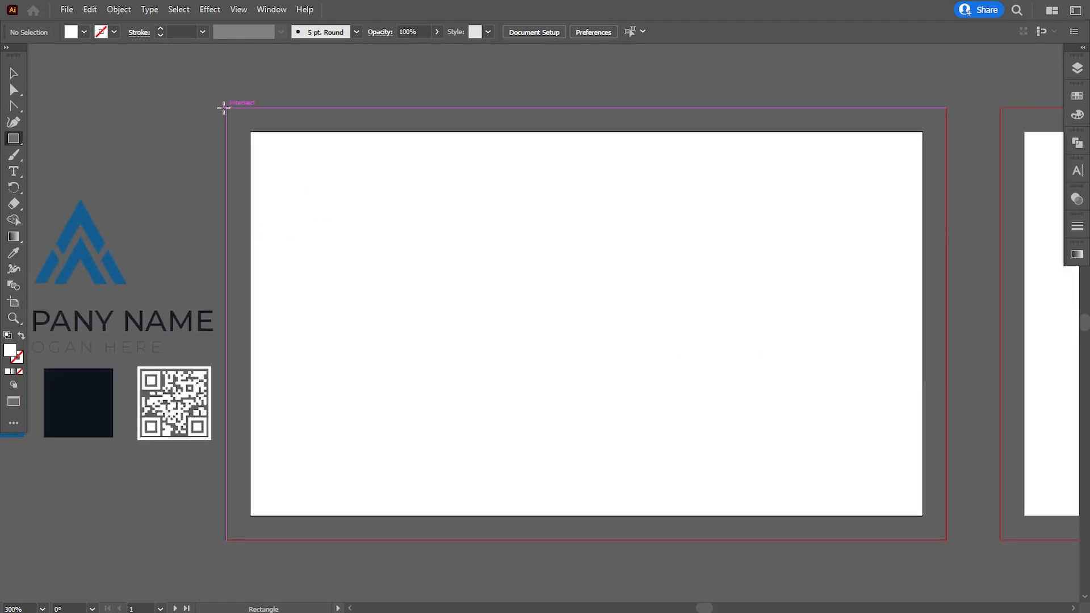
drag(226, 107, 946, 540)
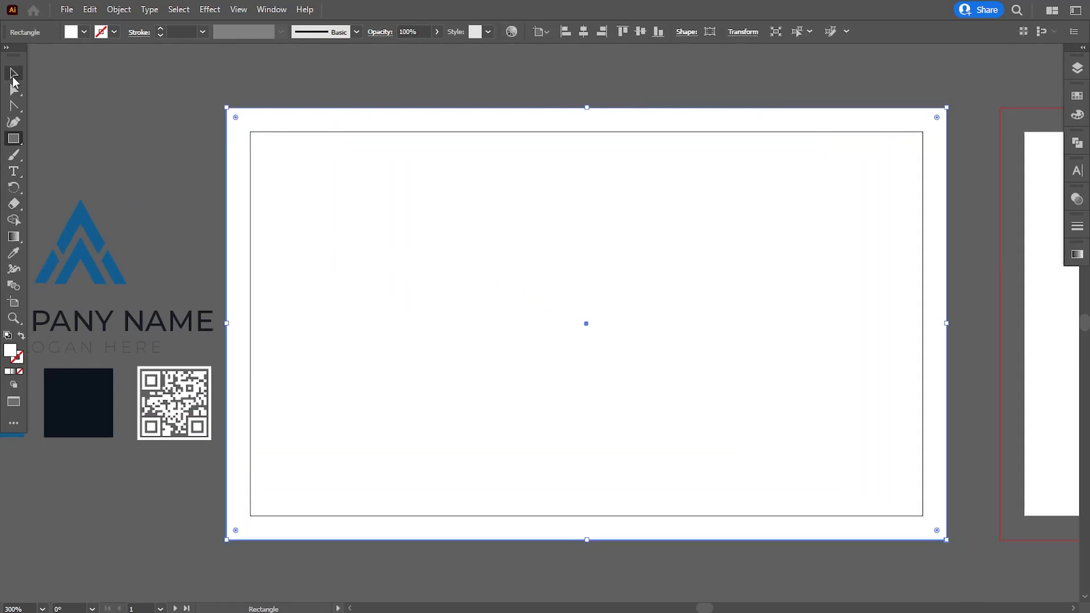
Show the rulers and pull a vertical guide to the front card's centre
click(13, 77)
click(186, 149)
click(237, 10)
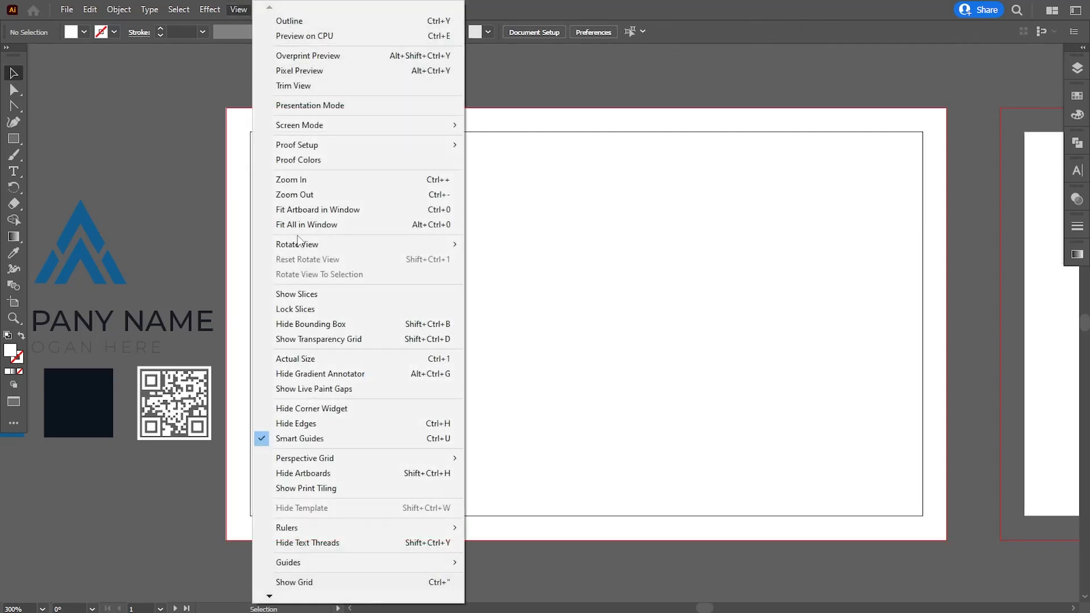
mouse_move(332, 526)
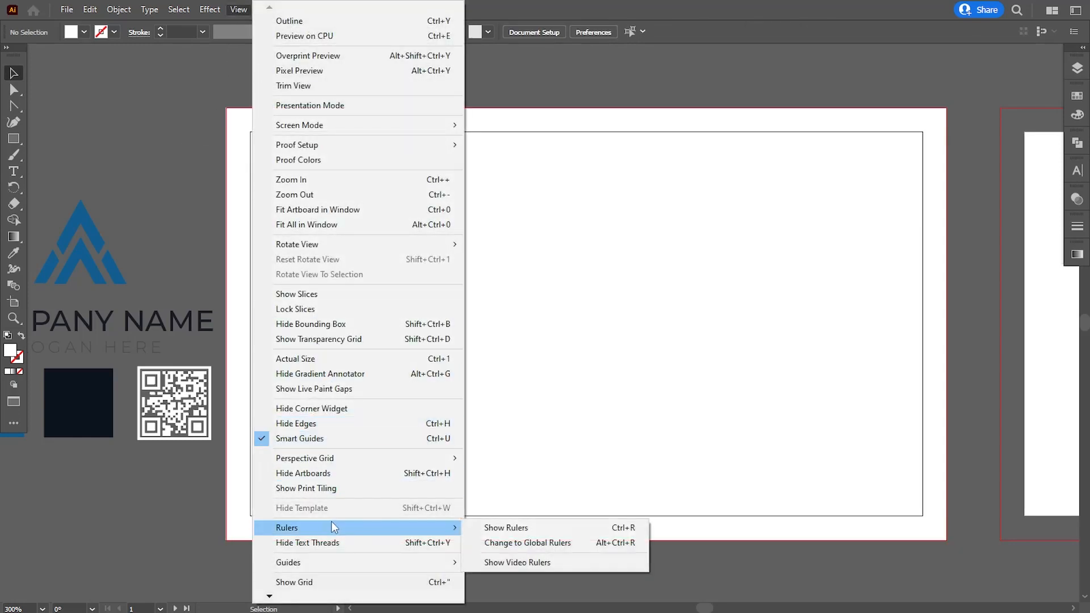
click(479, 526)
click(345, 365)
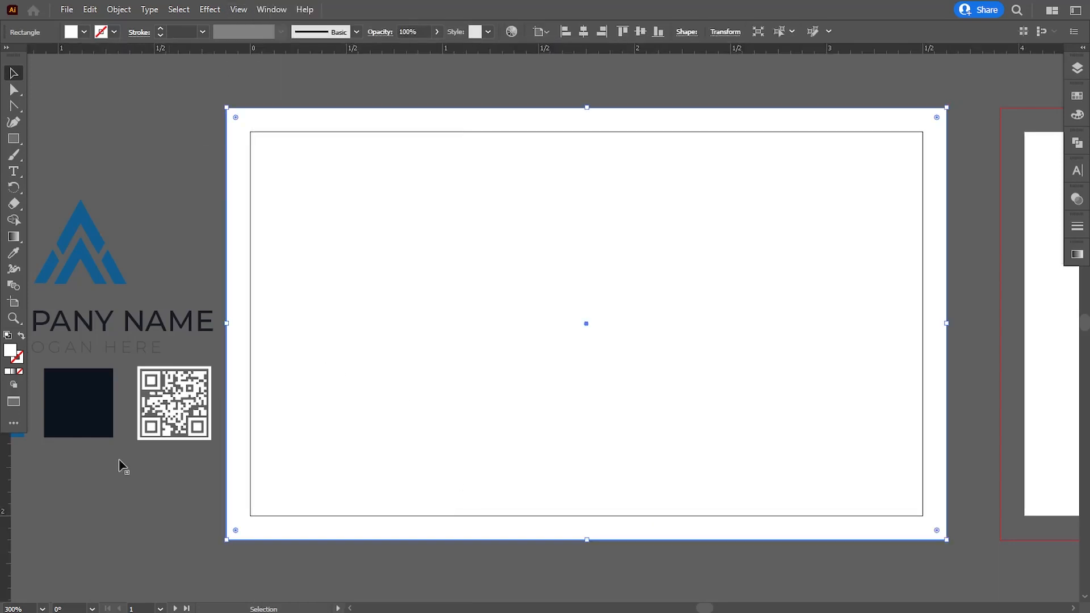
drag(6, 497, 585, 386)
click(142, 275)
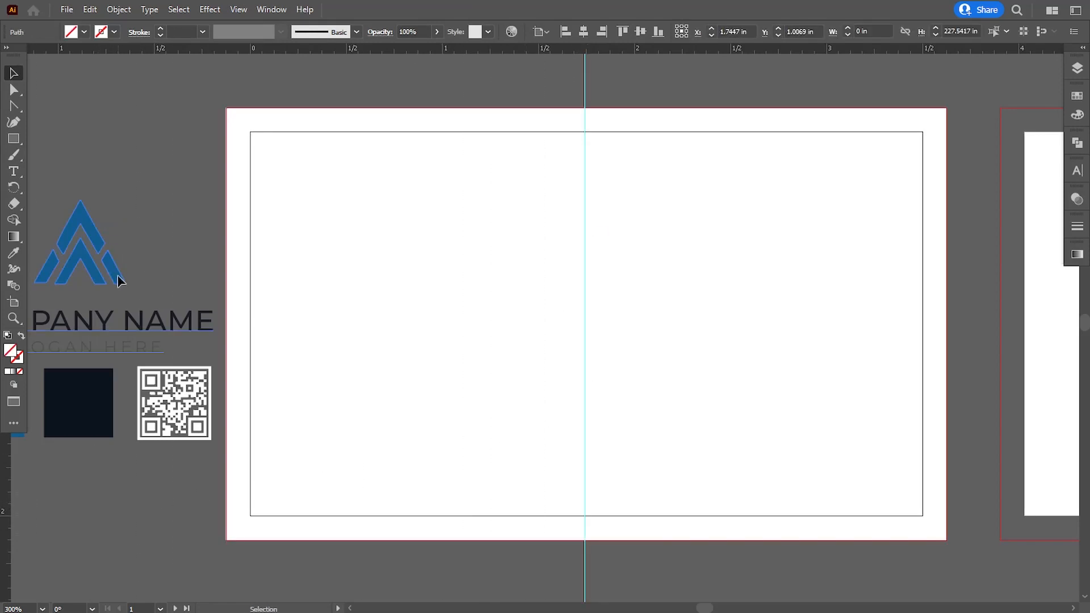
Move the logo group onto the card's centre, bring it to front, and shrink it to fit
drag(120, 280, 623, 282)
right_click(622, 278)
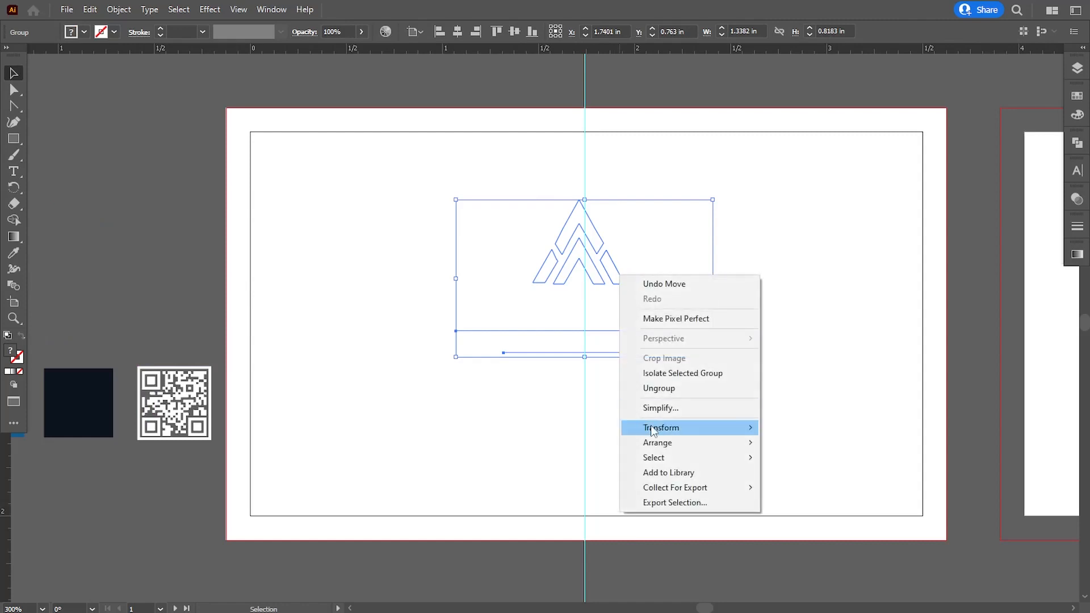
mouse_move(659, 446)
click(782, 445)
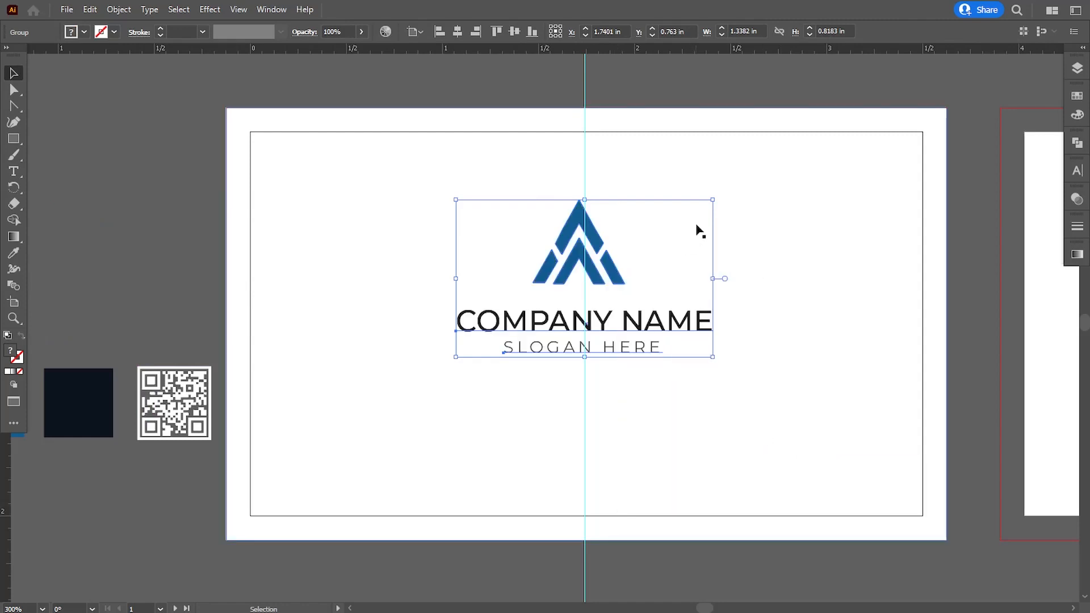
mouse_move(713, 200)
mouse_down()
mouse_move(688, 216)
mouse_move(708, 190)
mouse_up()
Draw a band across the card's bottom to the bleed, fill it from the dark navy swatch, and raise its top edge slightly
click(65, 162)
click(14, 139)
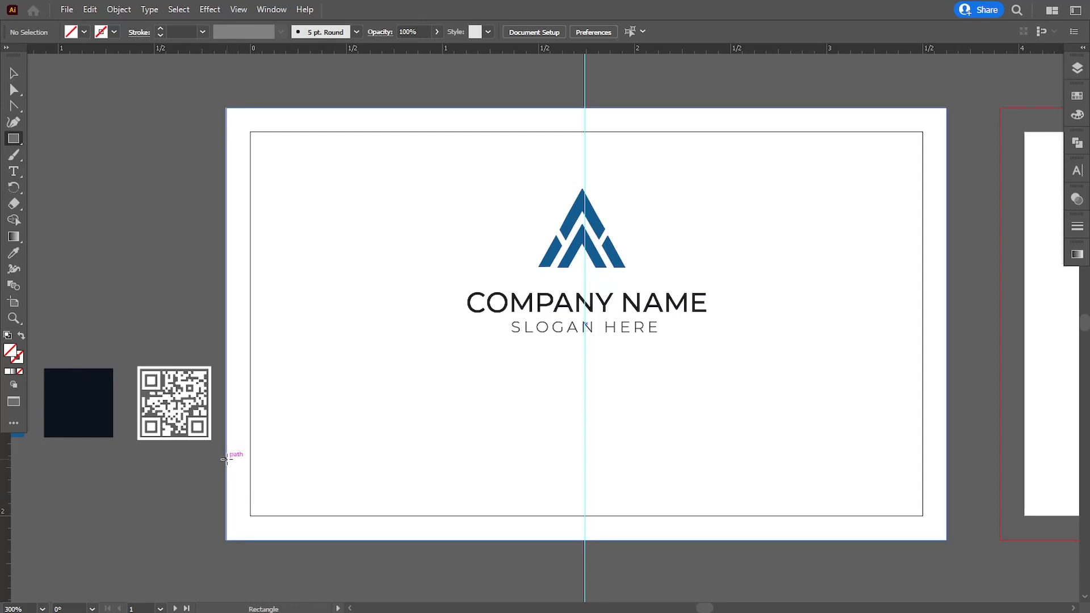
drag(227, 458, 946, 539)
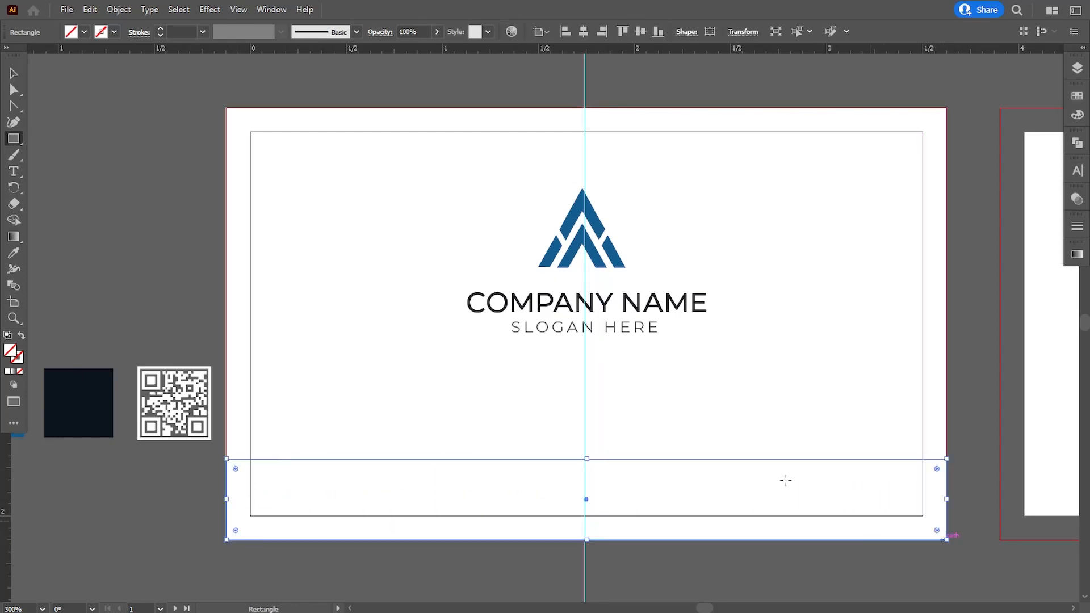
click(14, 253)
click(76, 389)
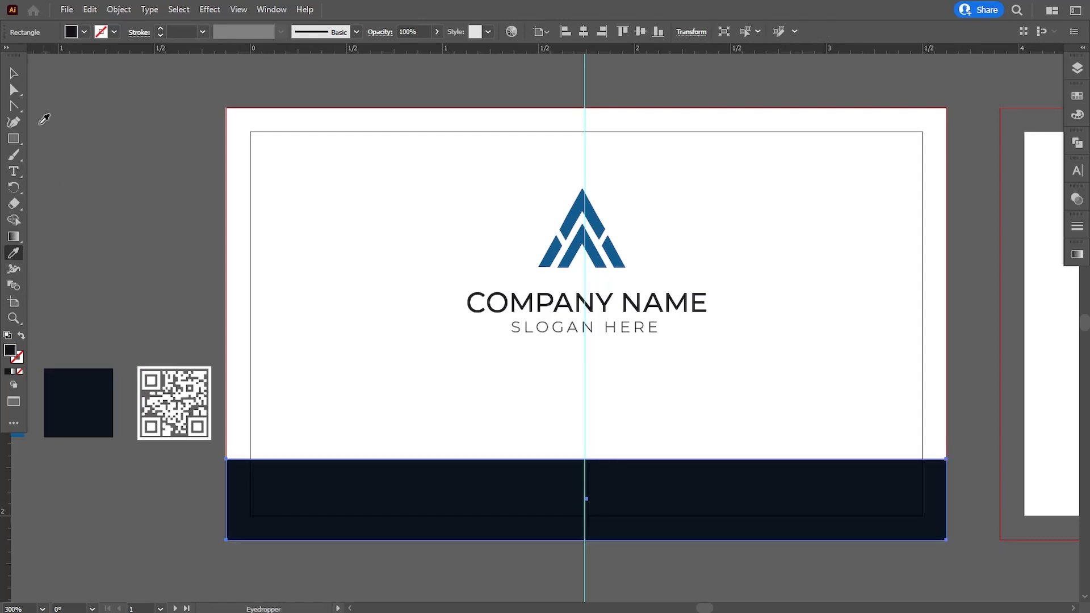
click(13, 75)
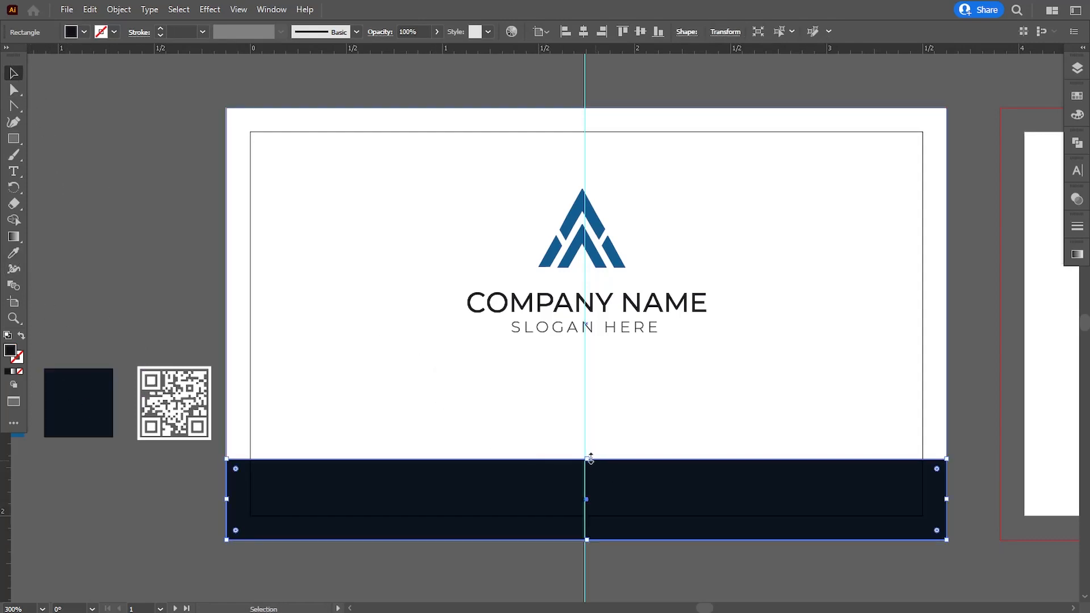
drag(587, 458, 588, 456)
key(ctrl+shift+a)
drag(14, 139, 66, 172)
Create a six-sided hexagon, enlarge it, and move it onto the navy band's top edge
click(398, 360)
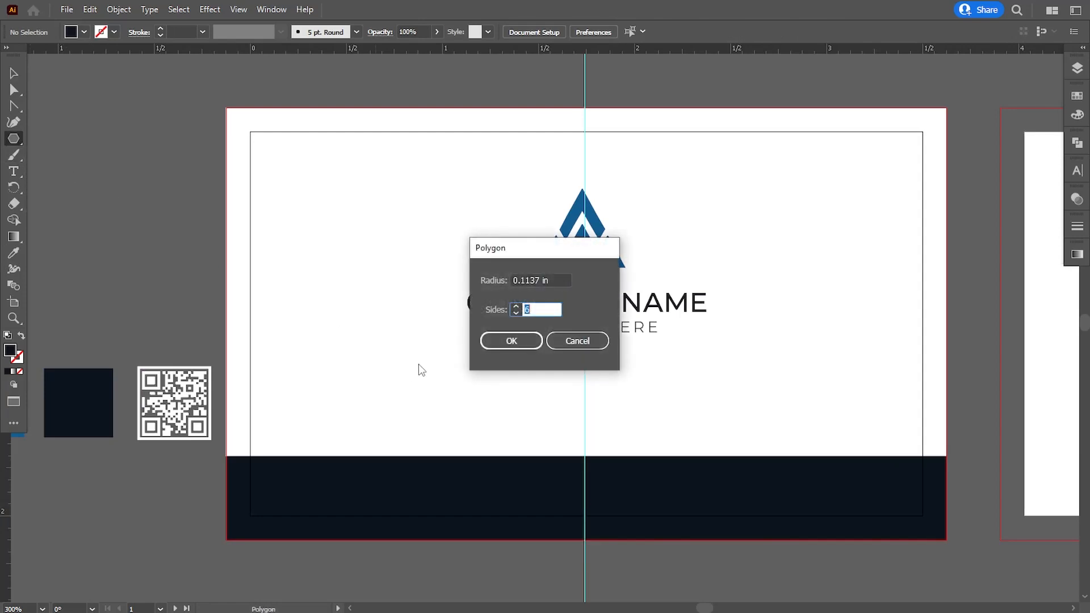
click(509, 341)
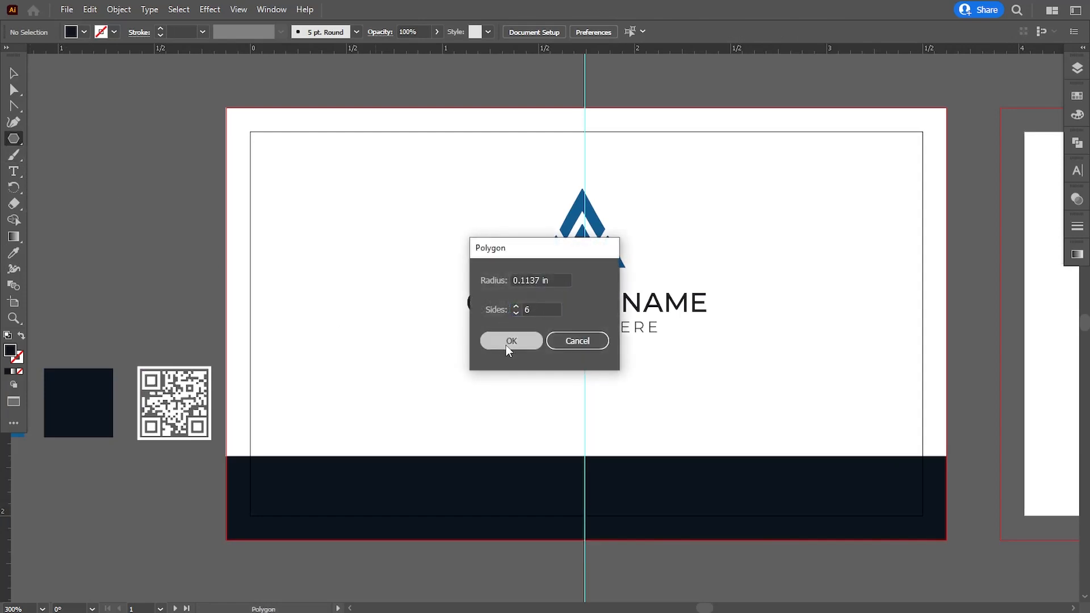
drag(399, 370, 407, 379)
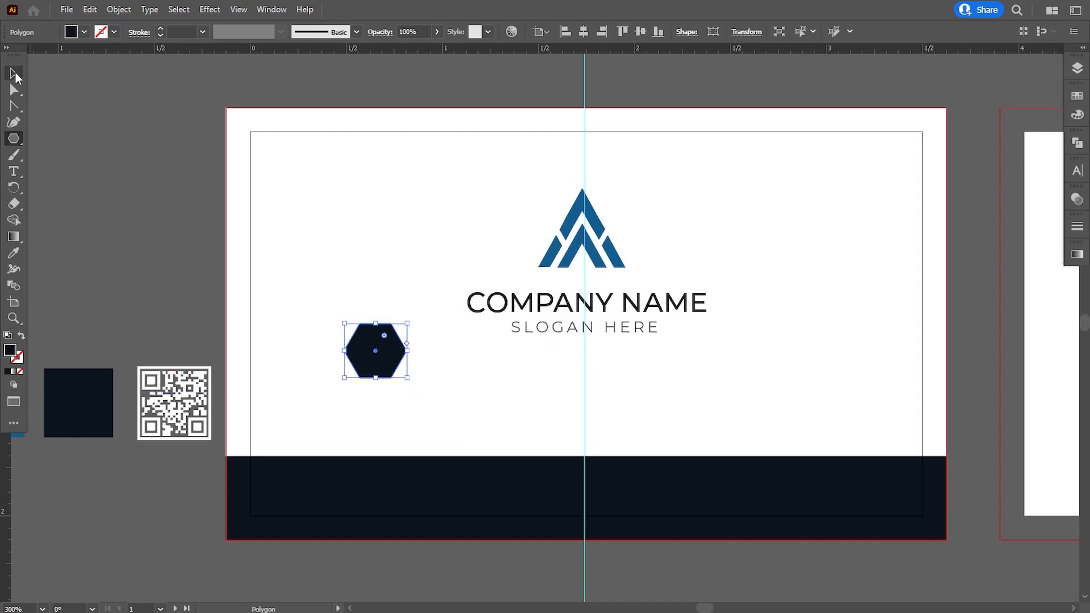
click(14, 74)
click(423, 402)
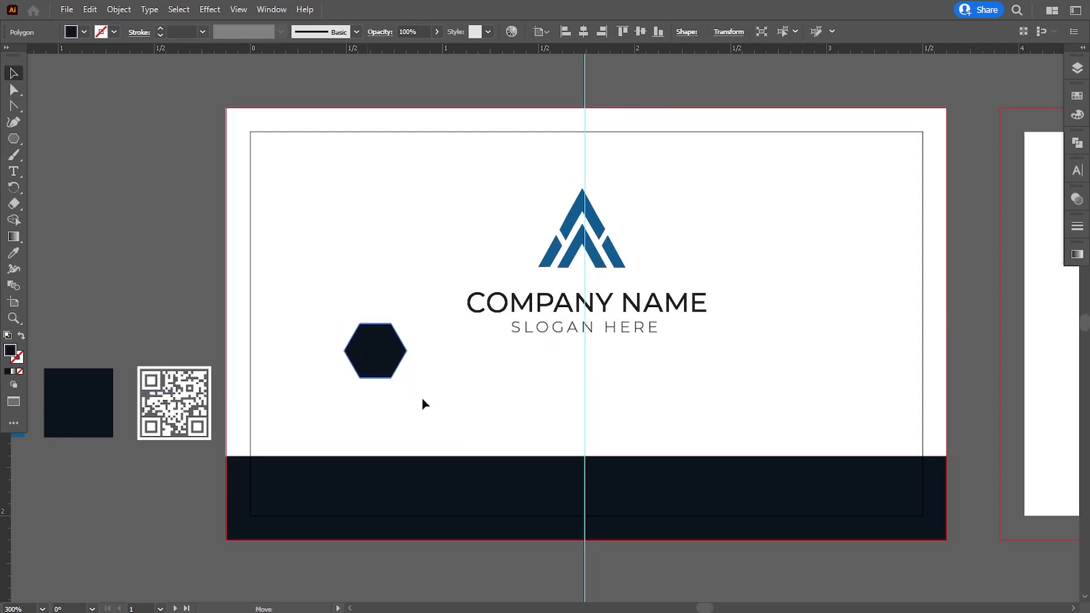
drag(370, 368, 474, 474)
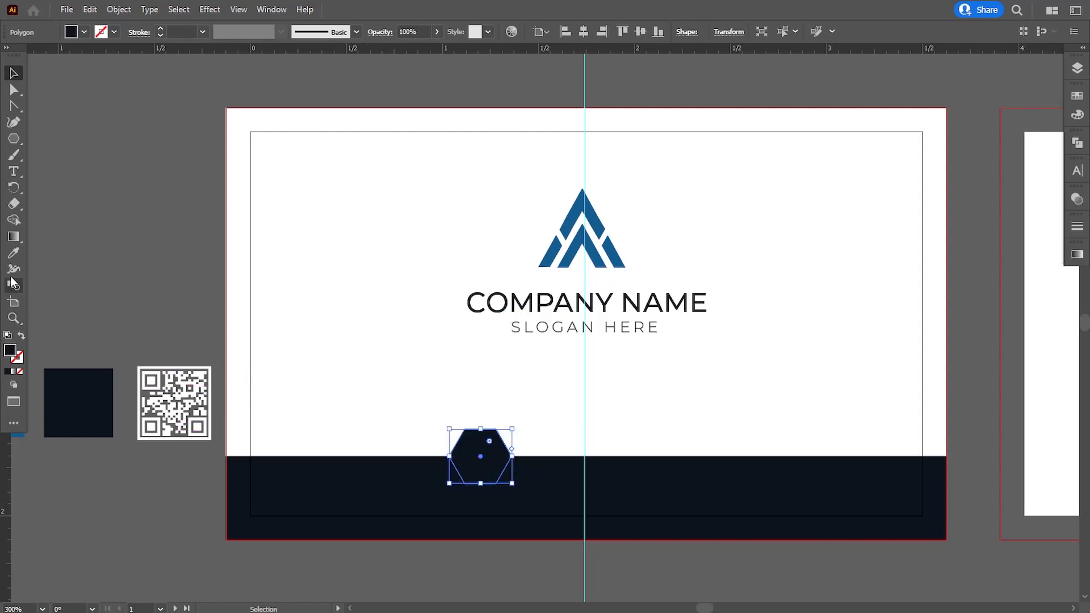
Fill the hexagon with the blue swatch, duplicate it to the right, and nudge both toward centre
click(13, 254)
drag(89, 302, 134, 307)
click(34, 403)
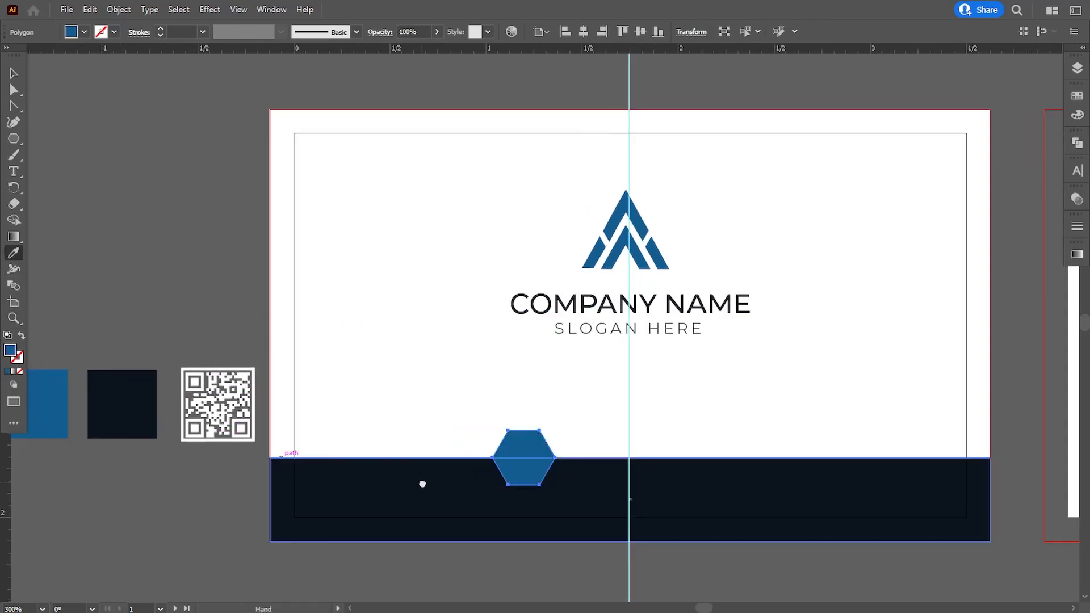
drag(421, 482, 313, 446)
key(v)
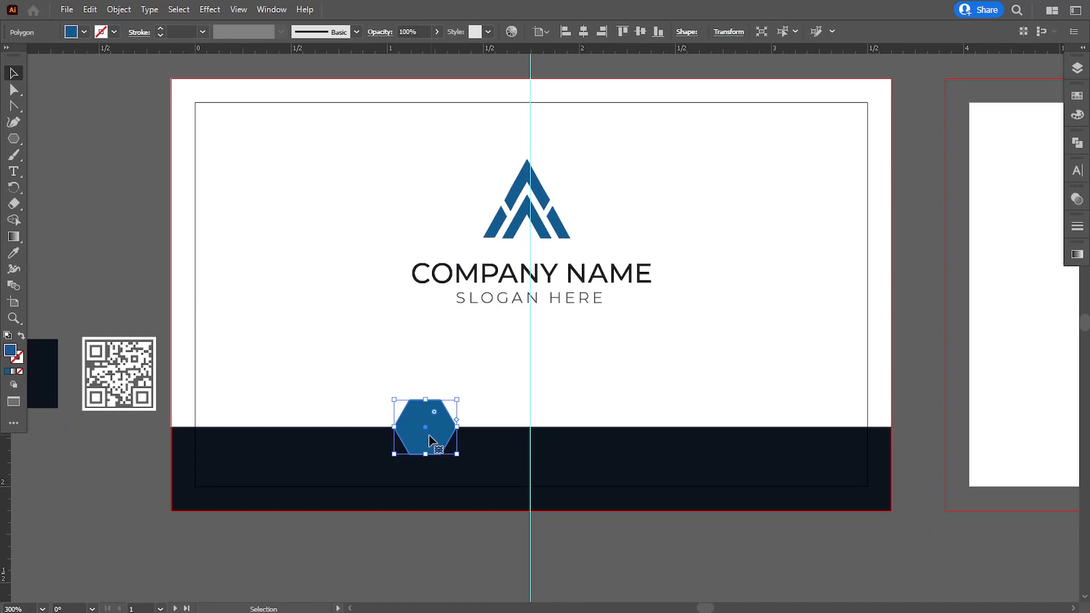
drag(430, 440, 715, 442)
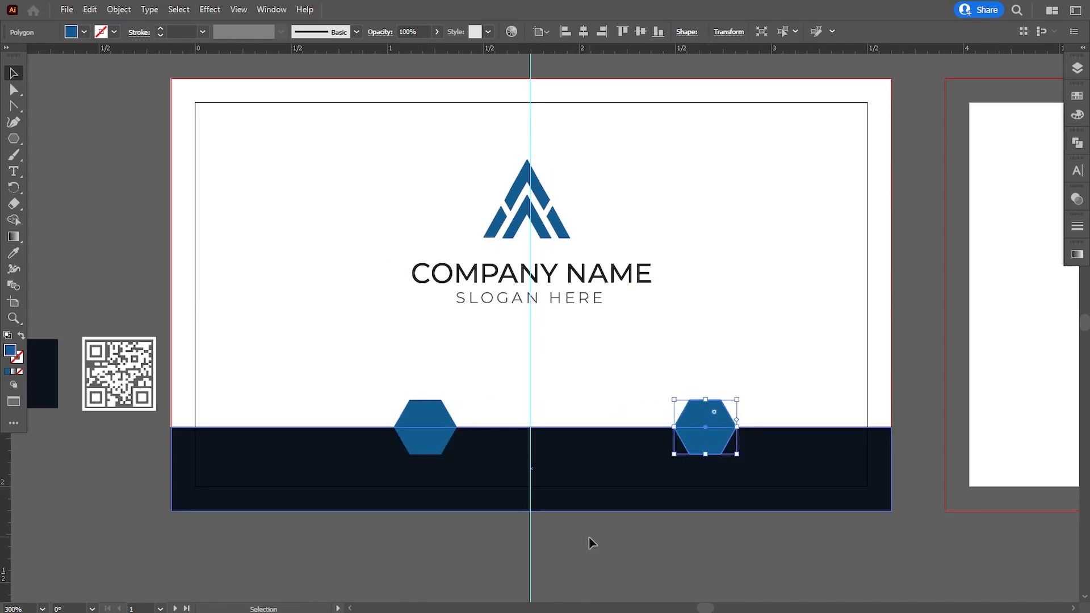
shift+click(441, 443)
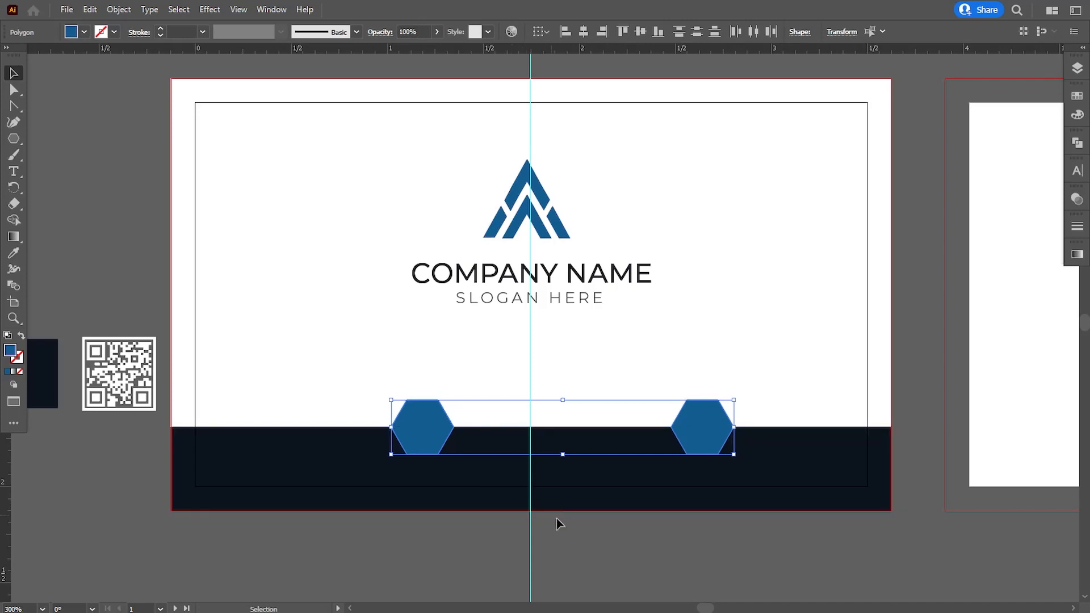
key(Left)
key(Left)
key(Left)
key(Left)
key(Left)
key(Left)
key(Left)
key(Left)
key(Left)
key(Left)
key(Left)
key(Left)
key(Left)
click(615, 534)
Nudge the left and right hexagons apart so they sit evenly either side of the centre guide
click(386, 432)
key(Left)
key(Left)
key(Left)
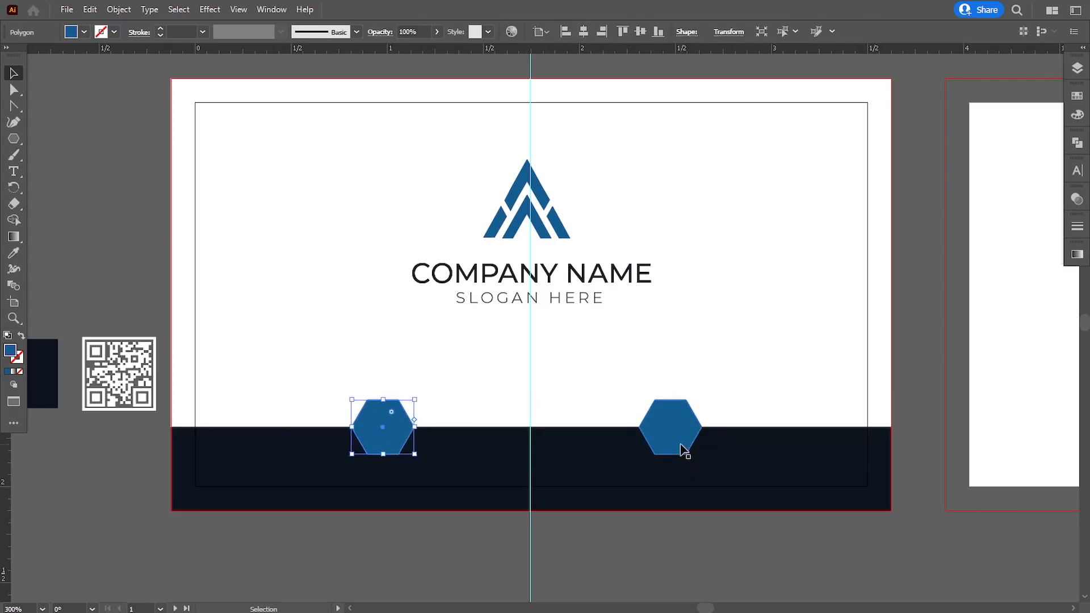
click(682, 449)
key(Right)
key(Right)
key(Right)
click(400, 433)
key(Left)
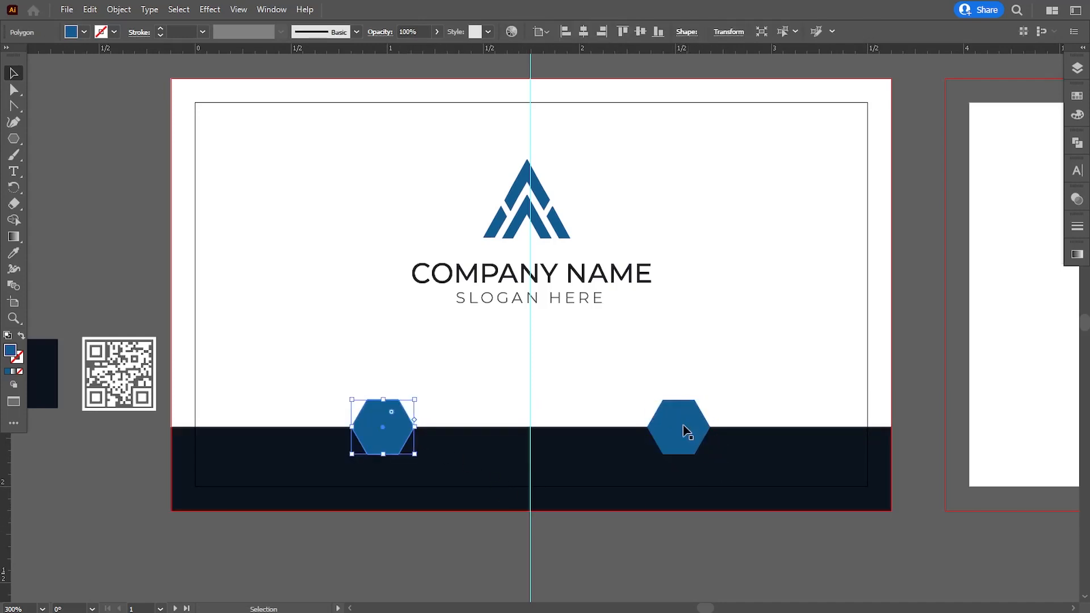
click(686, 433)
key(Right)
click(694, 530)
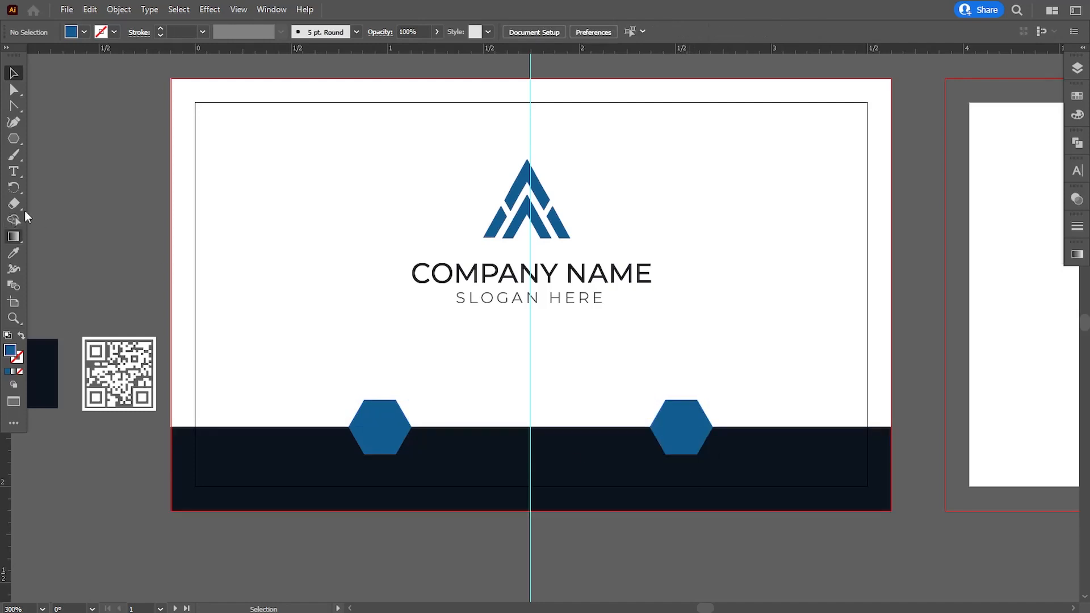
right_click(9, 138)
click(56, 140)
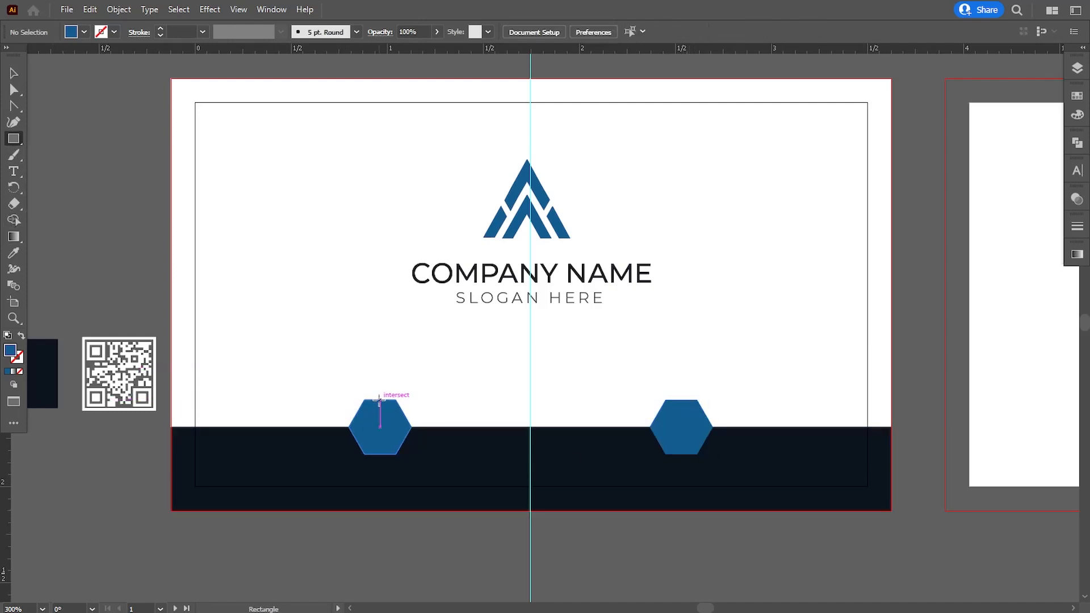
Draw a blue bar between the hexagons and unite them in Pathfinder into one banner
drag(379, 399, 681, 454)
scroll(499, 448, down, 3)
key(v)
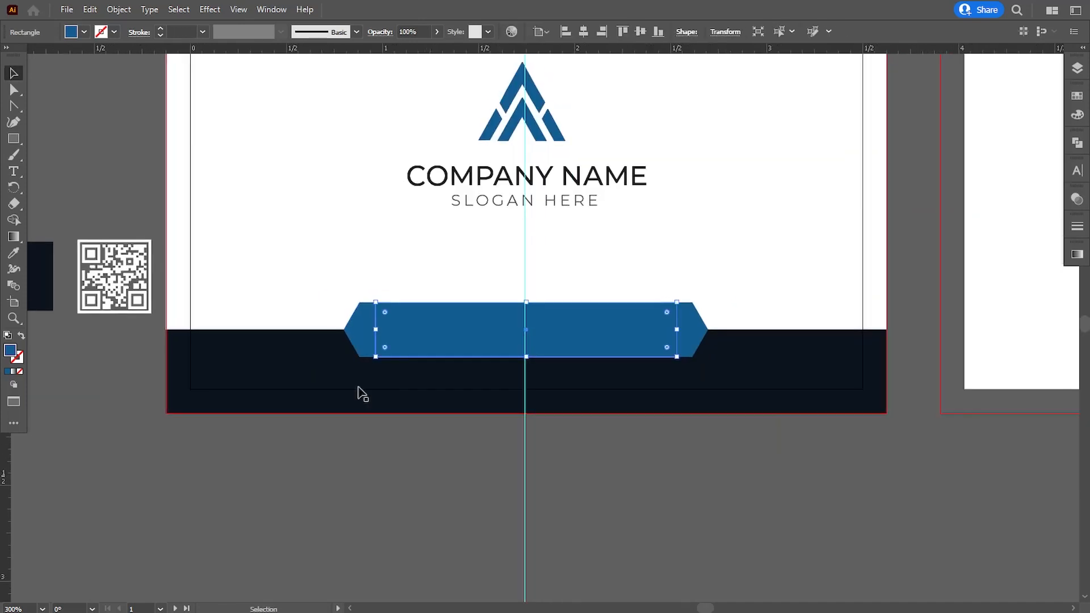
shift+click(395, 355)
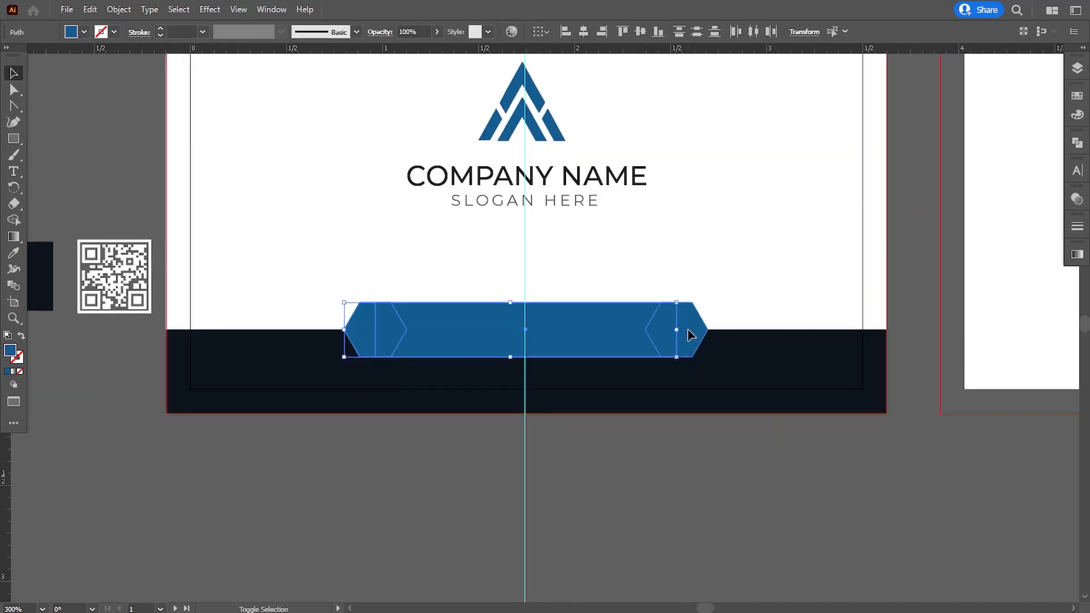
click(1079, 145)
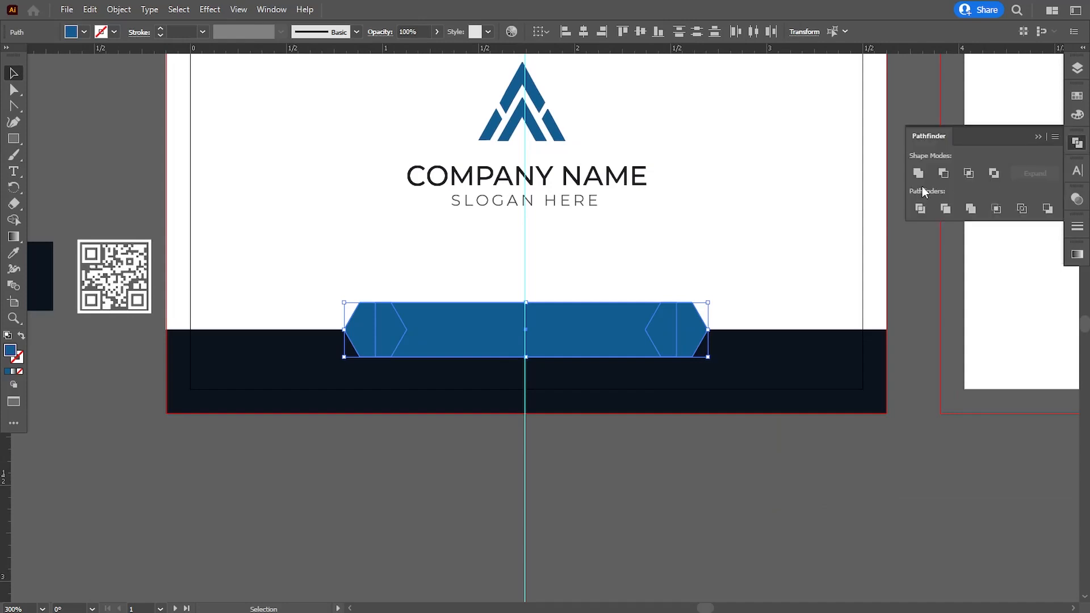
click(918, 174)
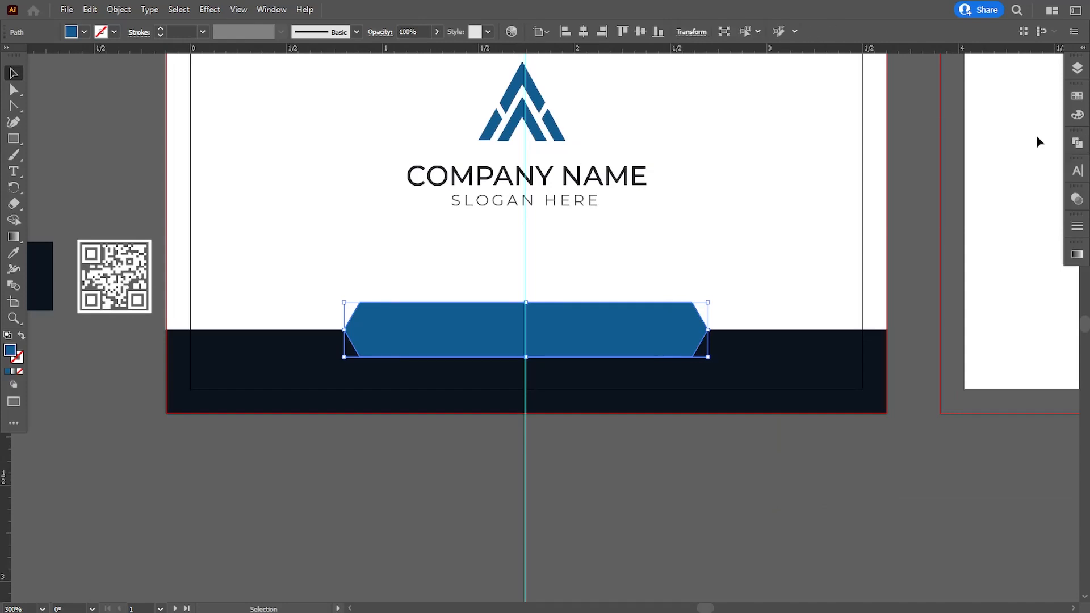
Shrink the merged blue banner slightly about its centre
click(686, 433)
click(623, 350)
click(625, 481)
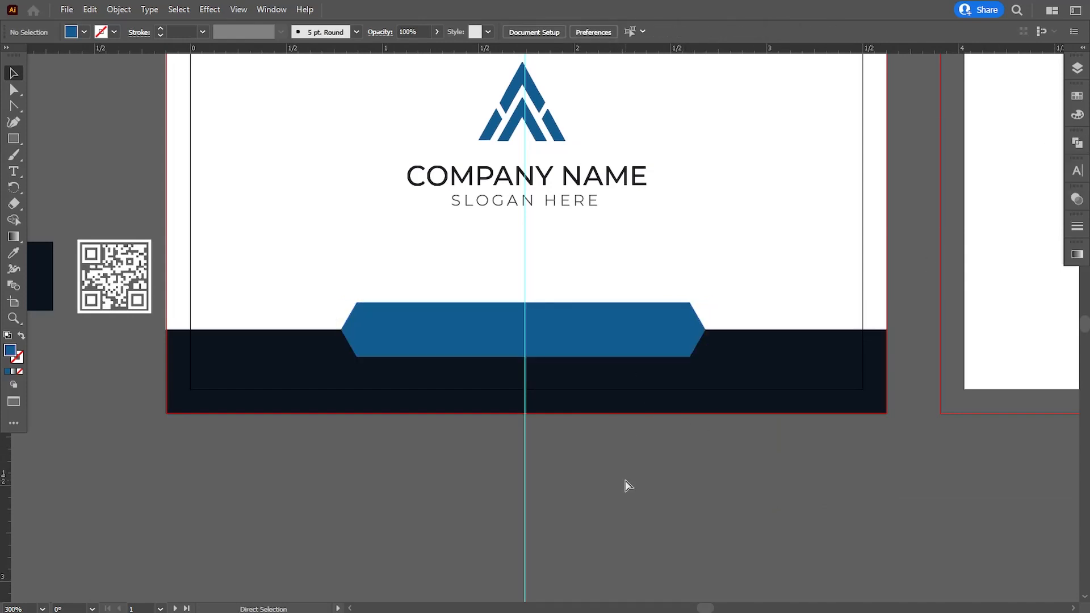
key(ctrl+minus)
key(ctrl+minus)
key(ctrl+plus)
scroll(669, 331, up, 3)
key(ctrl+plus)
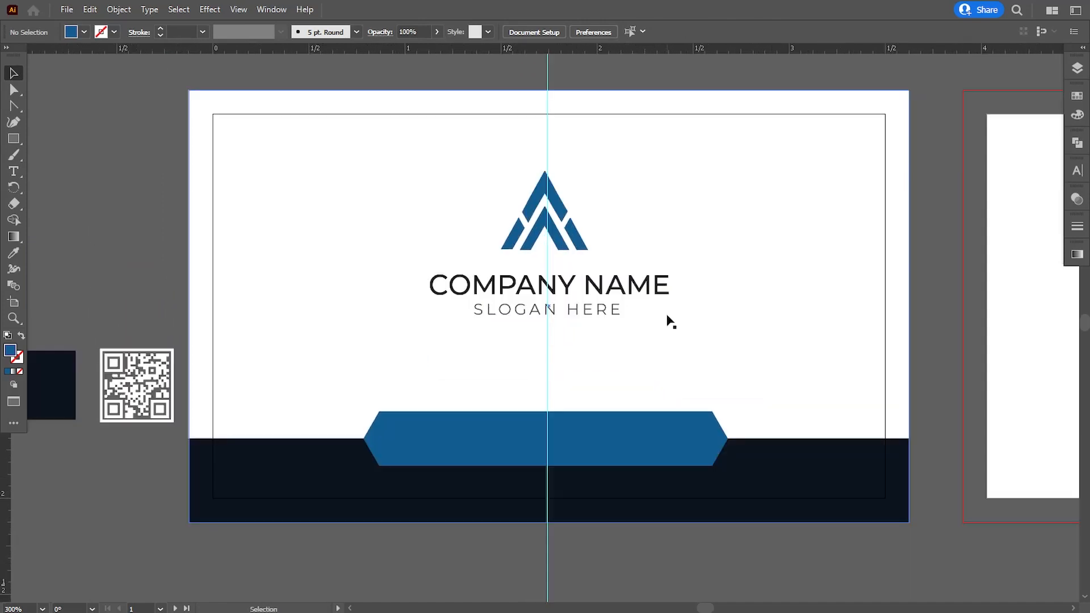
drag(670, 318, 662, 326)
click(704, 434)
drag(728, 418, 719, 423)
click(673, 544)
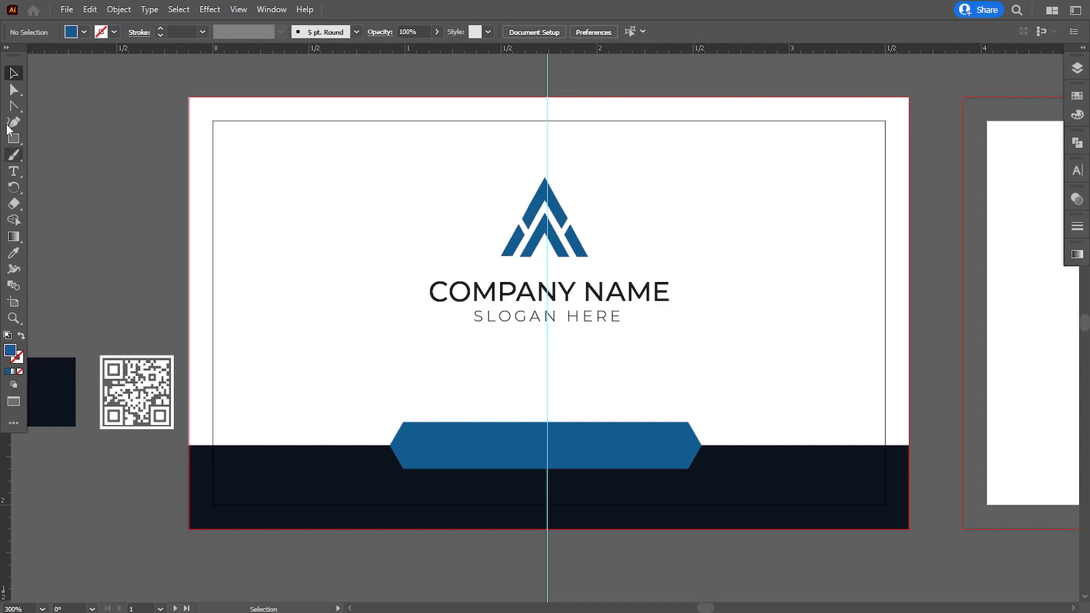
With Direct Selection, push the banner's left anchor points further left to reshape its tip
click(14, 89)
click(401, 442)
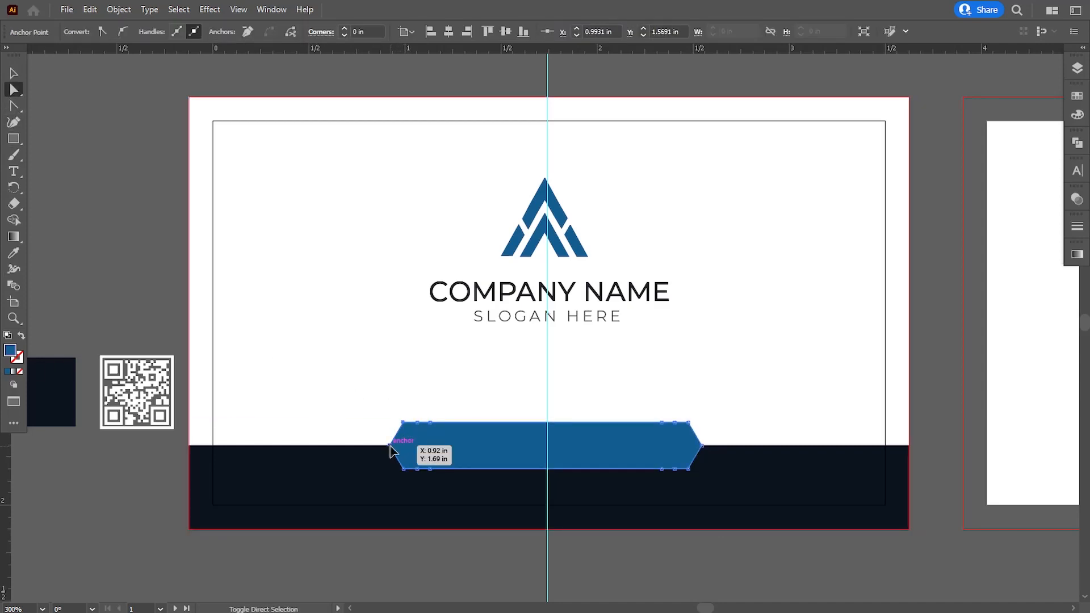
shift+click(404, 470)
key(Left)
key(Left)
key(Left)
key(Left)
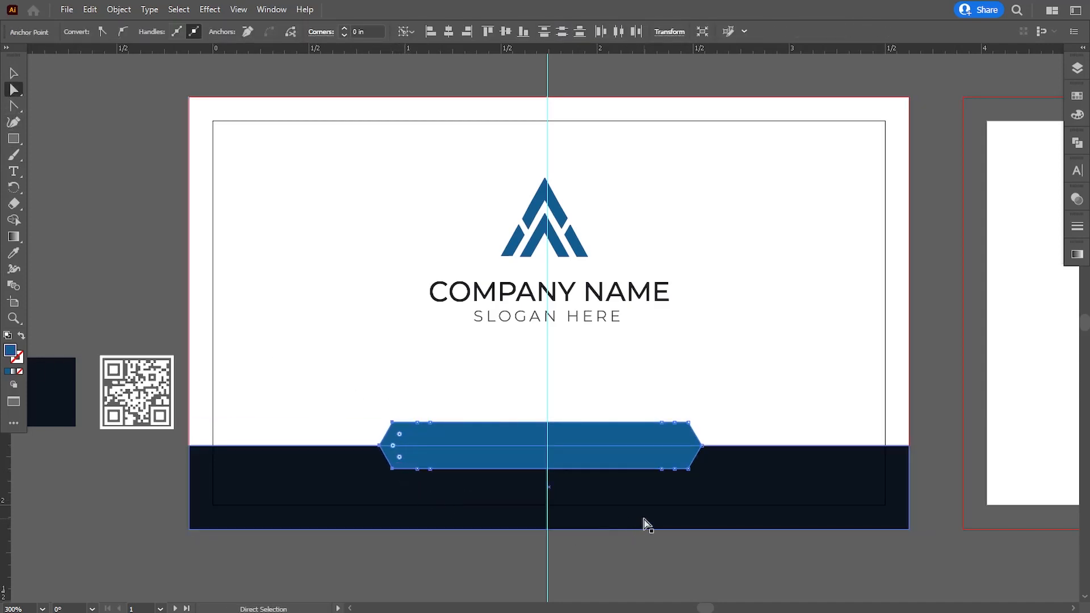
click(702, 446)
click(663, 560)
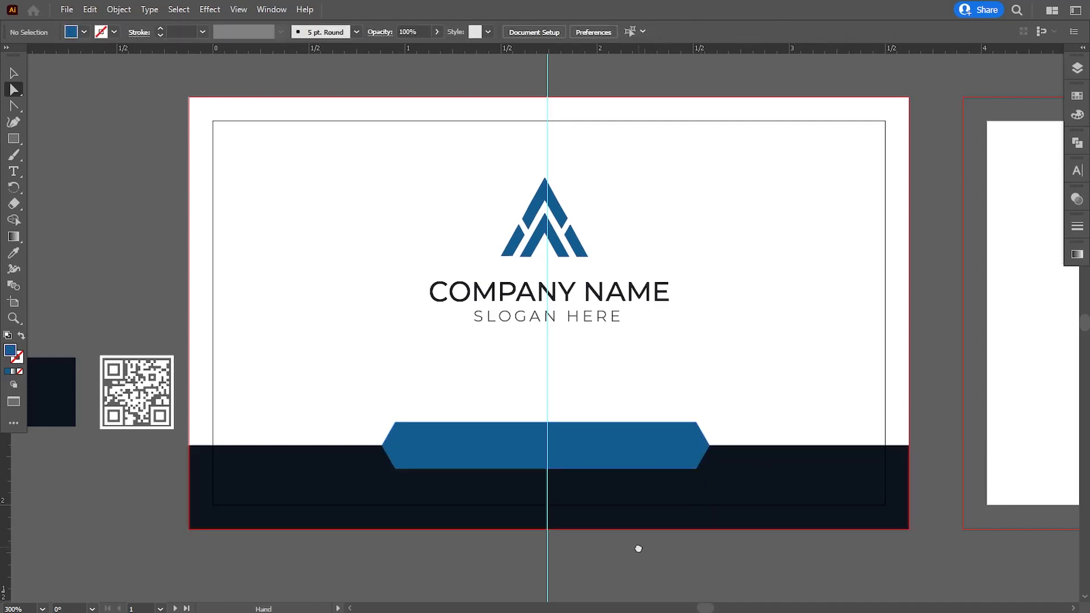
scroll(638, 549, down, 1)
key(ctrl+minus)
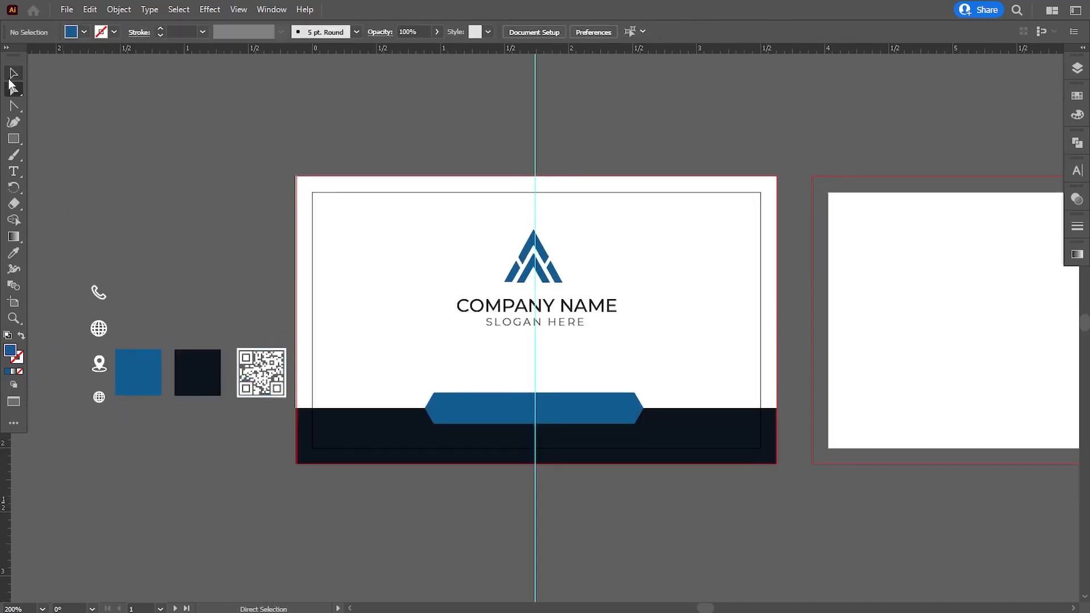
Move the globe icon to the banner's left end and bring it in front of the banner
click(13, 73)
drag(99, 399, 447, 409)
right_click(447, 410)
mouse_move(550, 338)
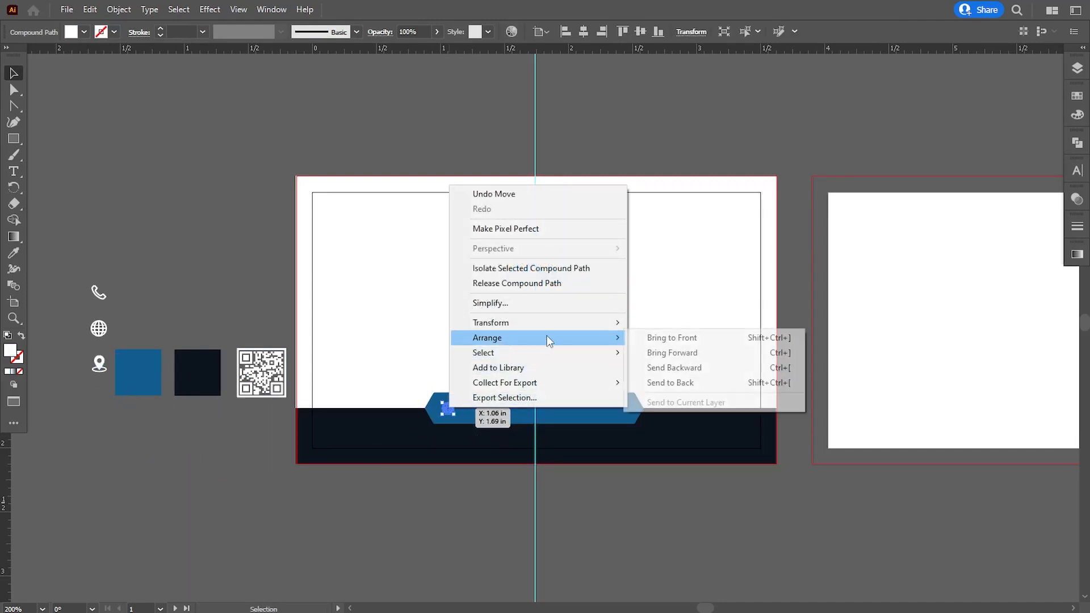
click(651, 339)
key(ctrl+plus)
key(ctrl+plus)
drag(560, 450, 461, 515)
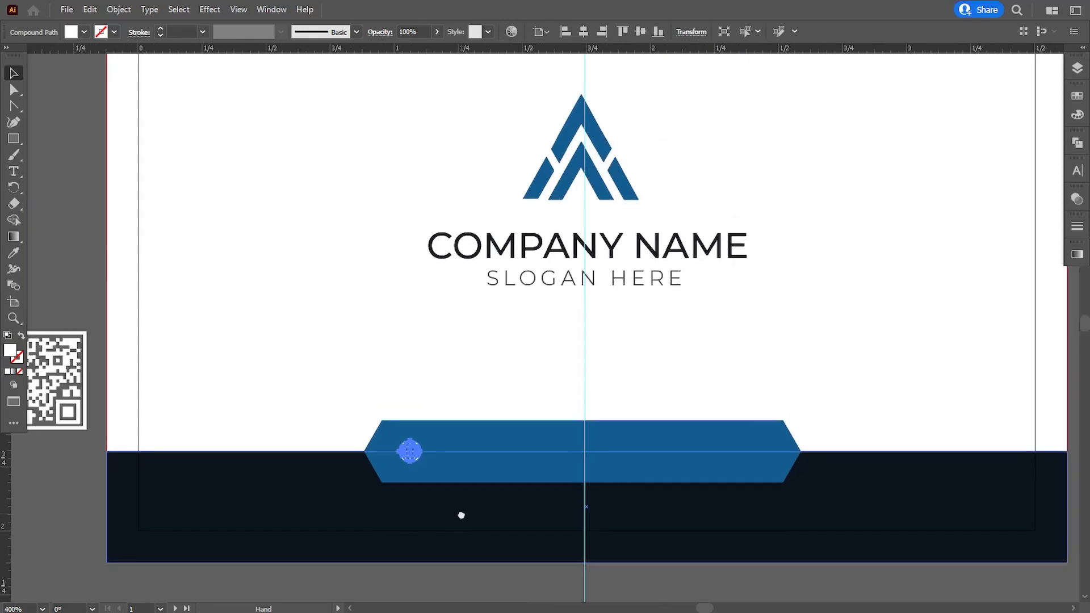
click(496, 574)
drag(496, 574, 457, 549)
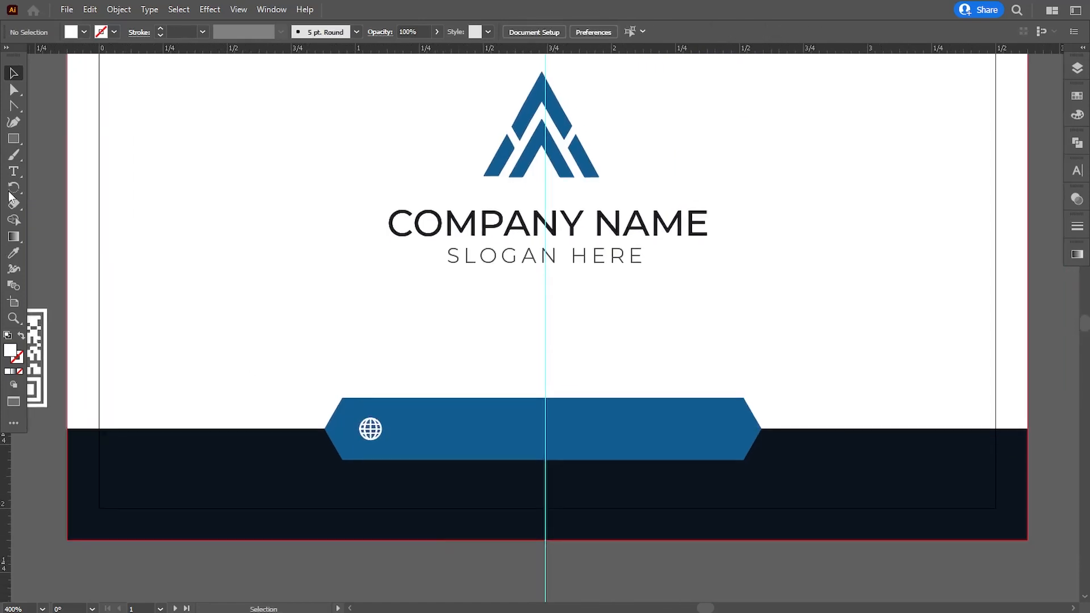
click(14, 167)
click(450, 447)
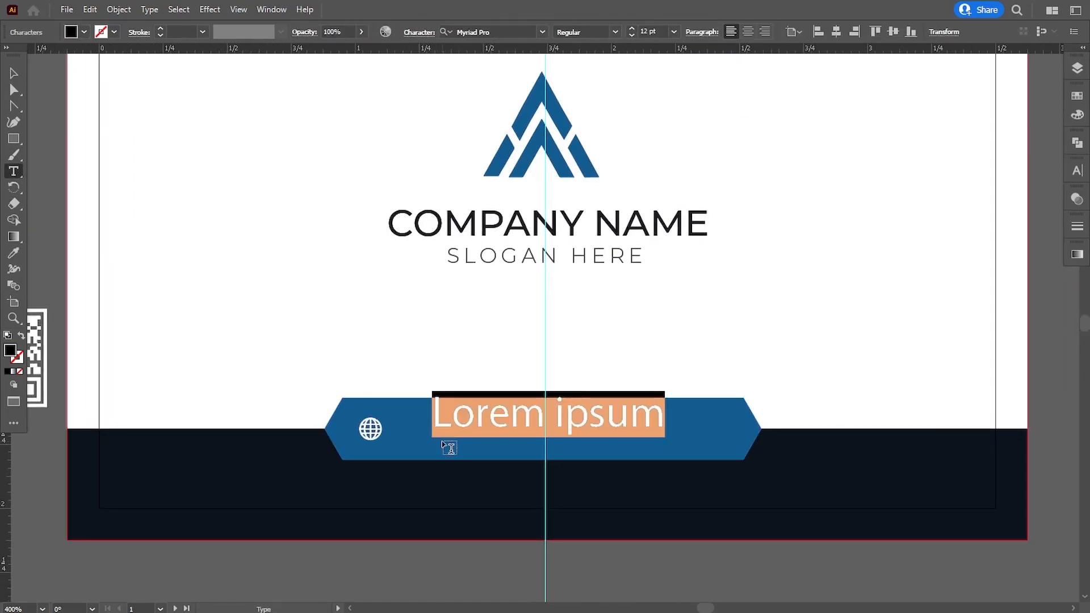
text(www.yourwe)
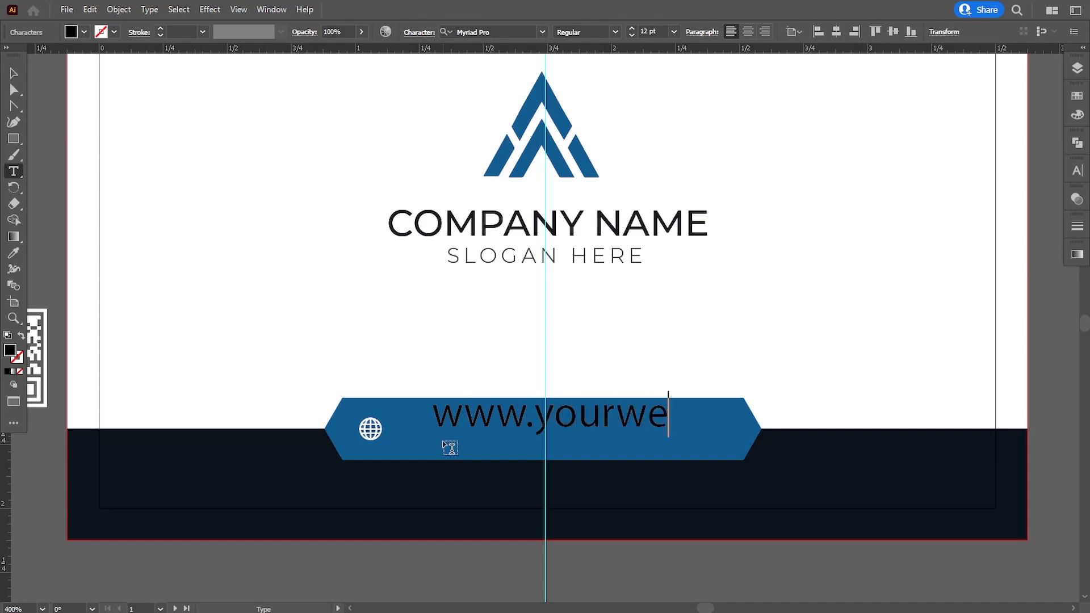
text(bsite.com)
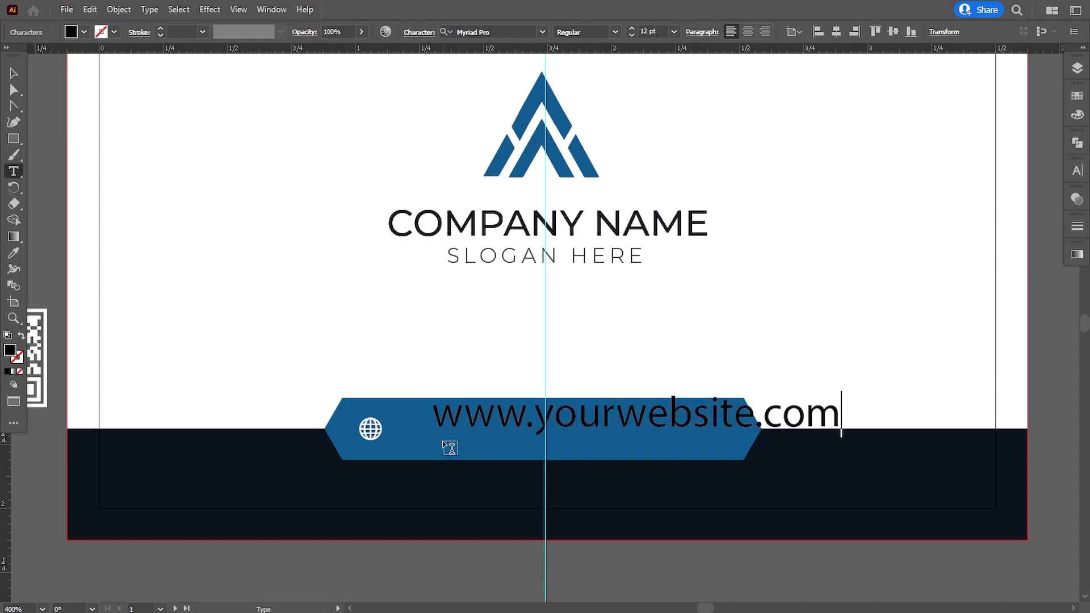
click(14, 73)
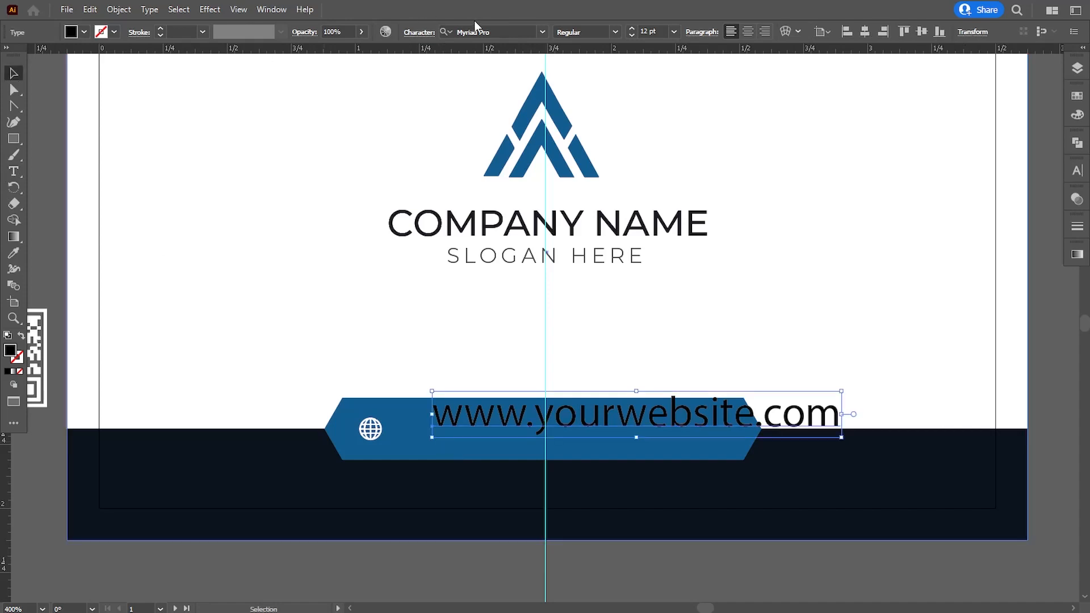
click(490, 32)
text(mion)
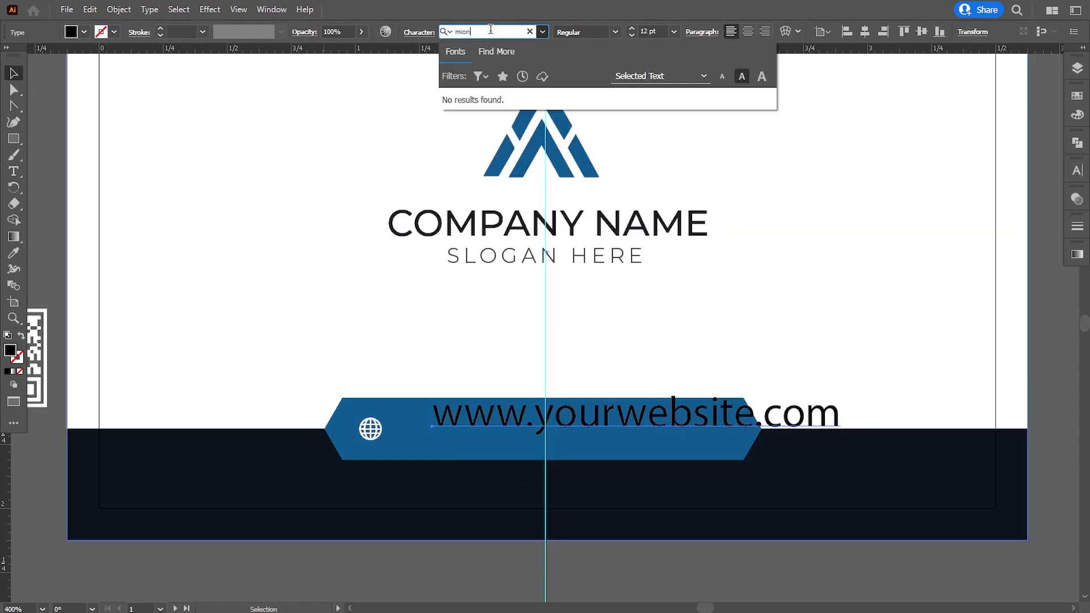
key(BackSpace)
key(BackSpace)
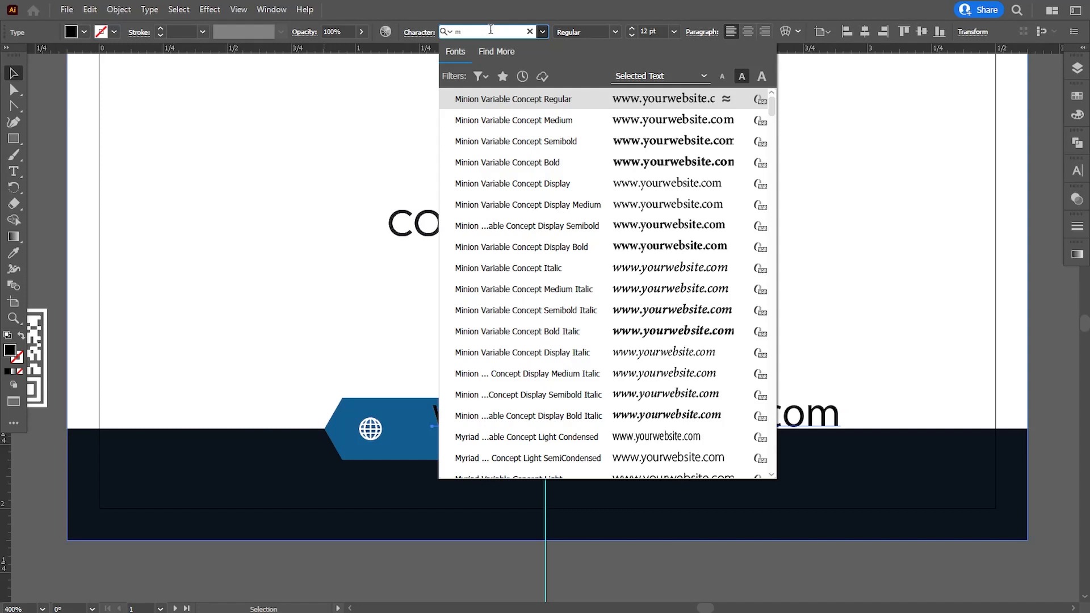
text(on)
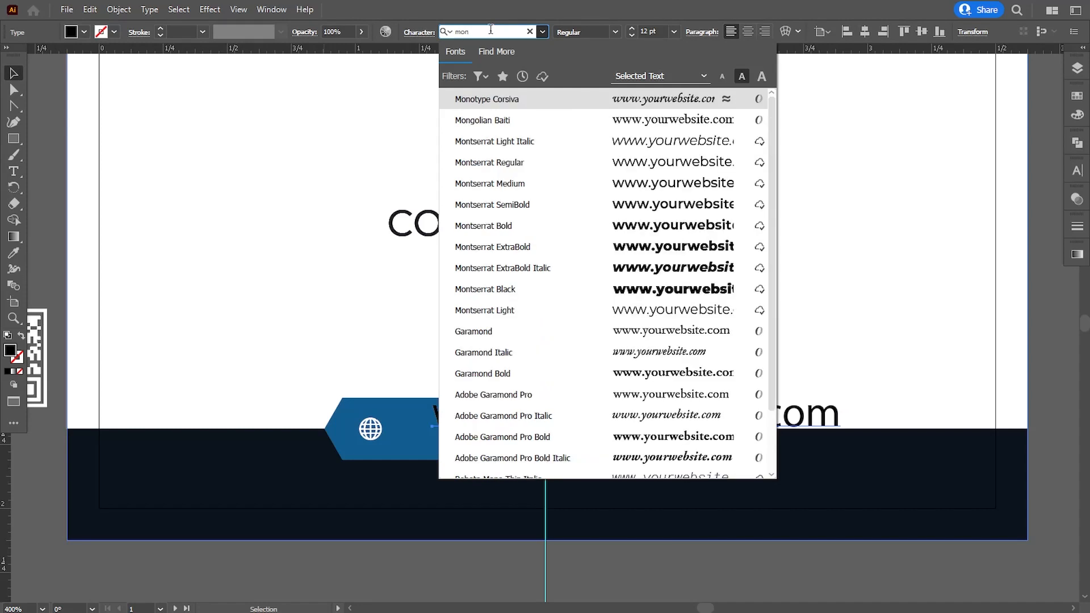
click(511, 141)
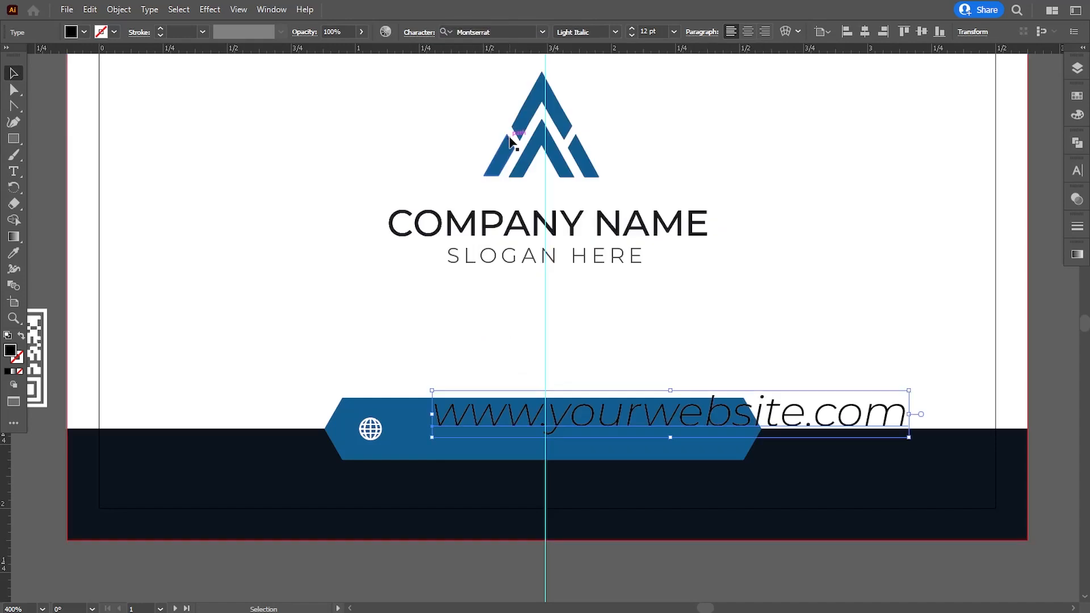
Give the URL text a white FFFFFF fill
double_click(10, 352)
text(FFFFFF)
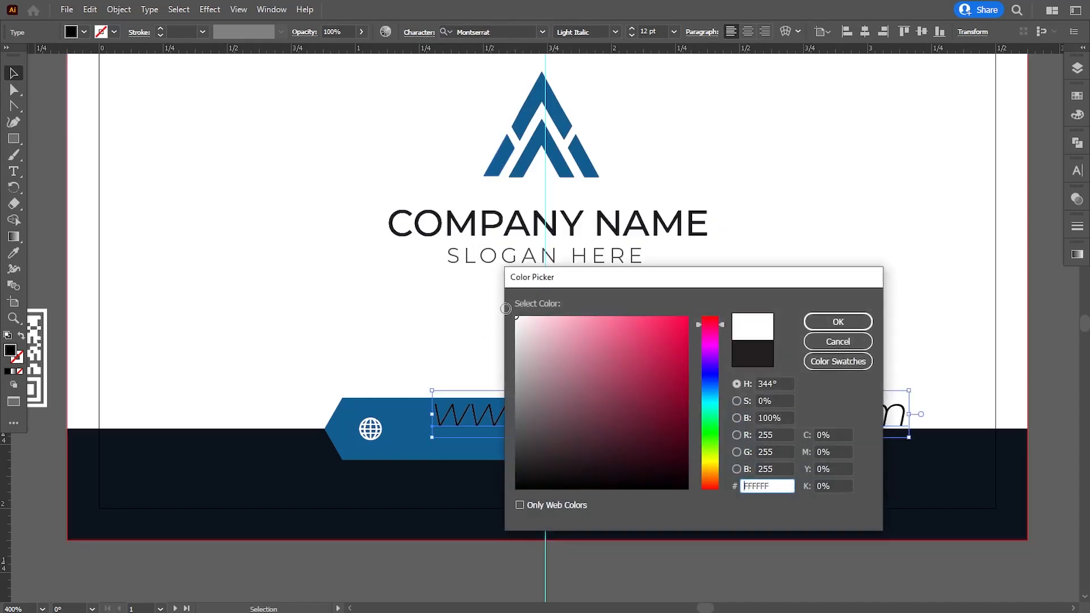
click(805, 323)
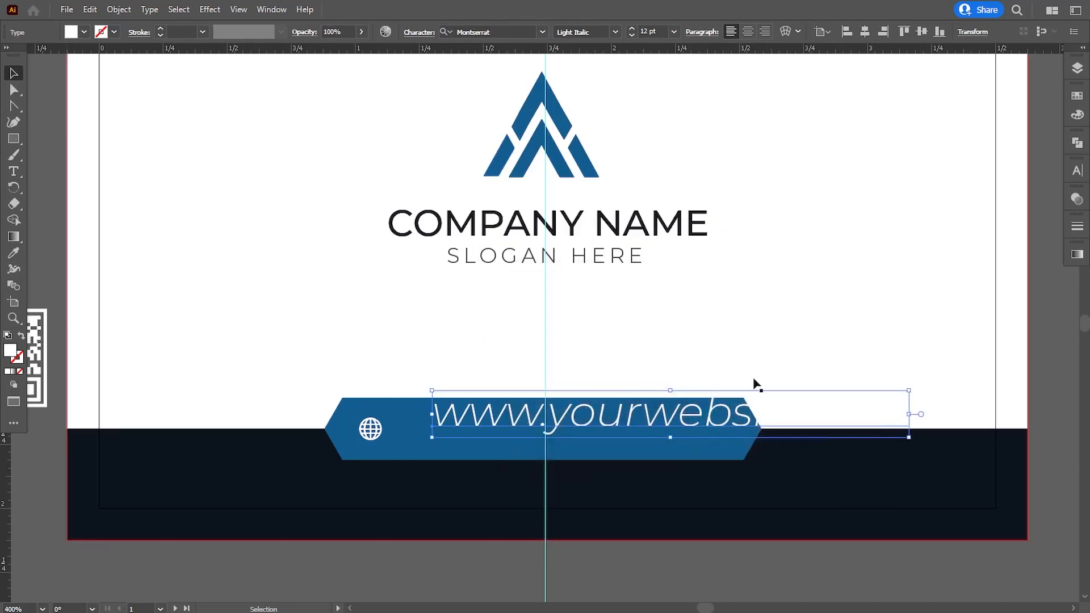
Shrink the URL text to fit and centre the globe icon and URL on the banner
drag(907, 388, 677, 422)
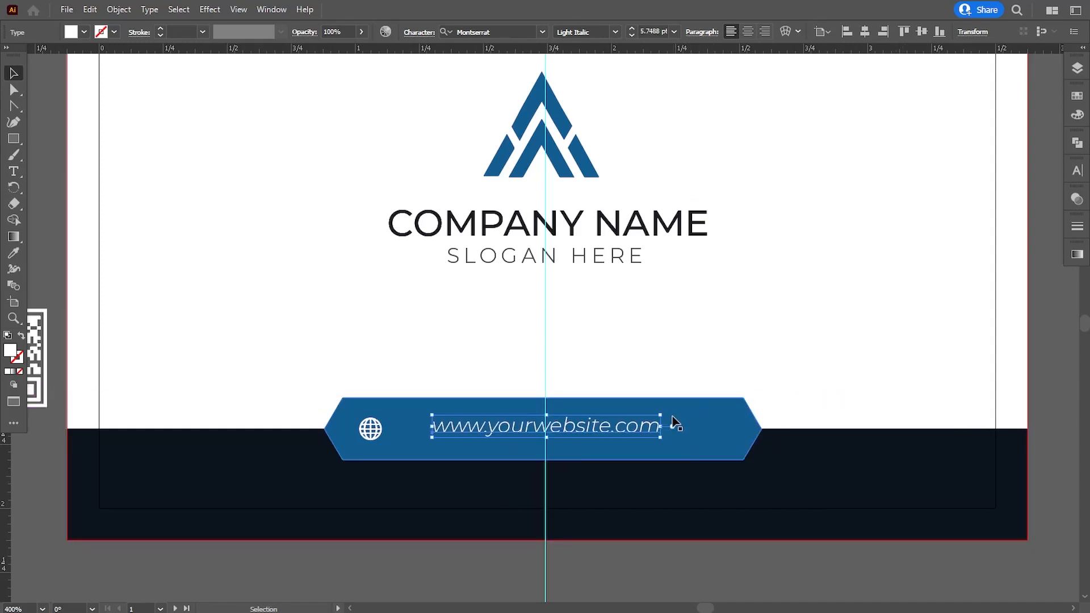
key(Up)
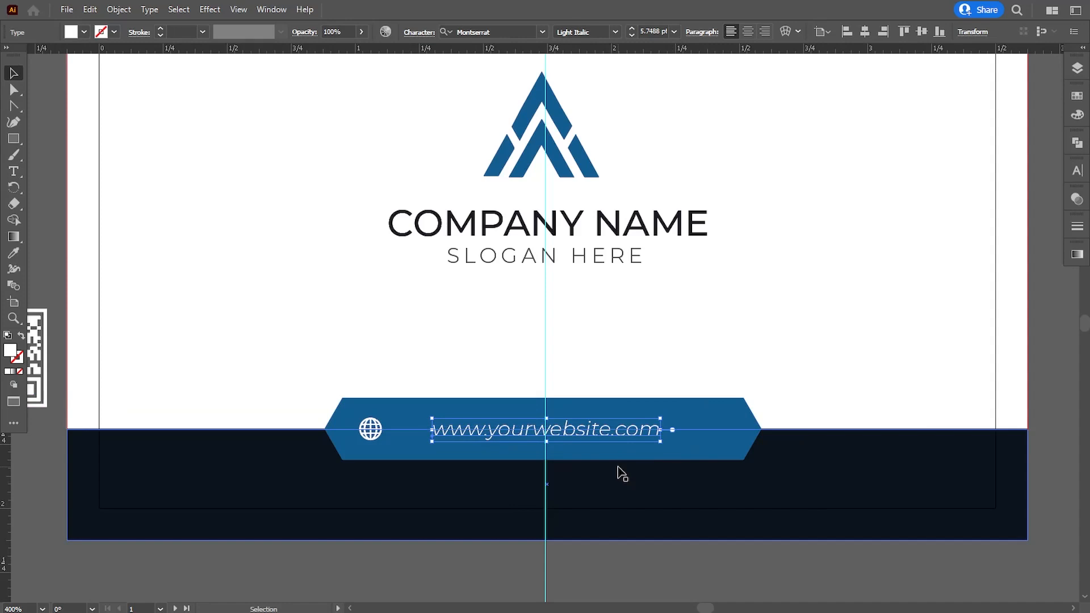
key(Left)
key(Left)
key(Left)
key(Left)
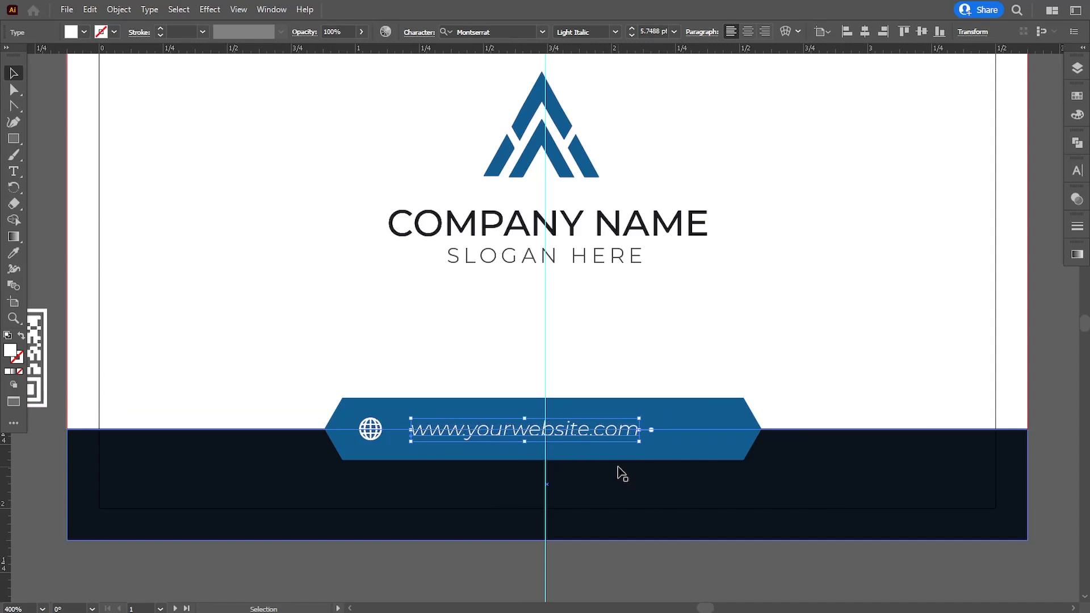
key(Left)
key(Left)
key(Left)
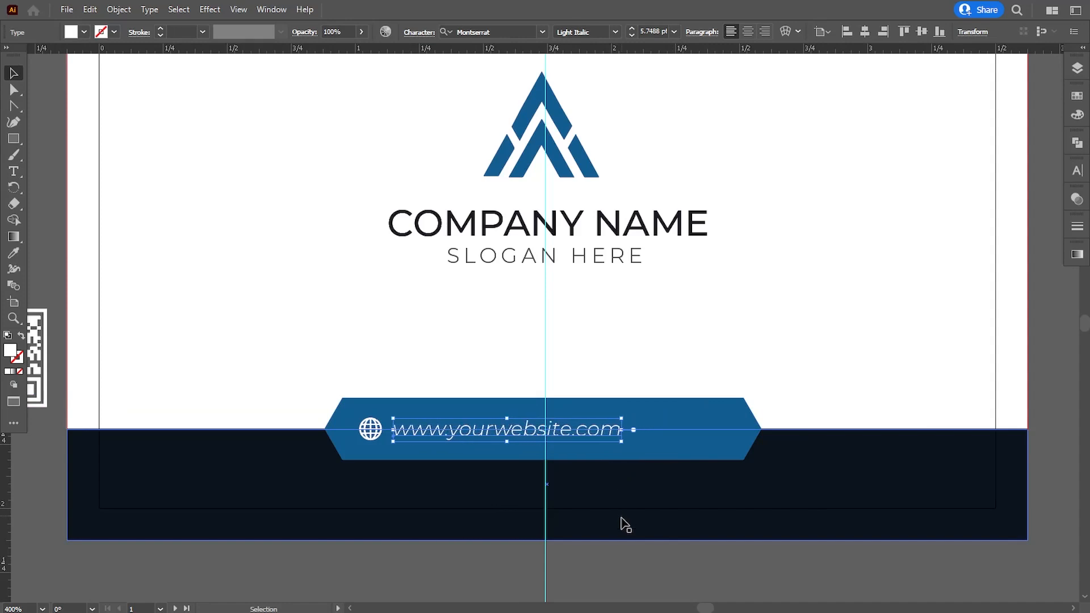
shift+click(372, 432)
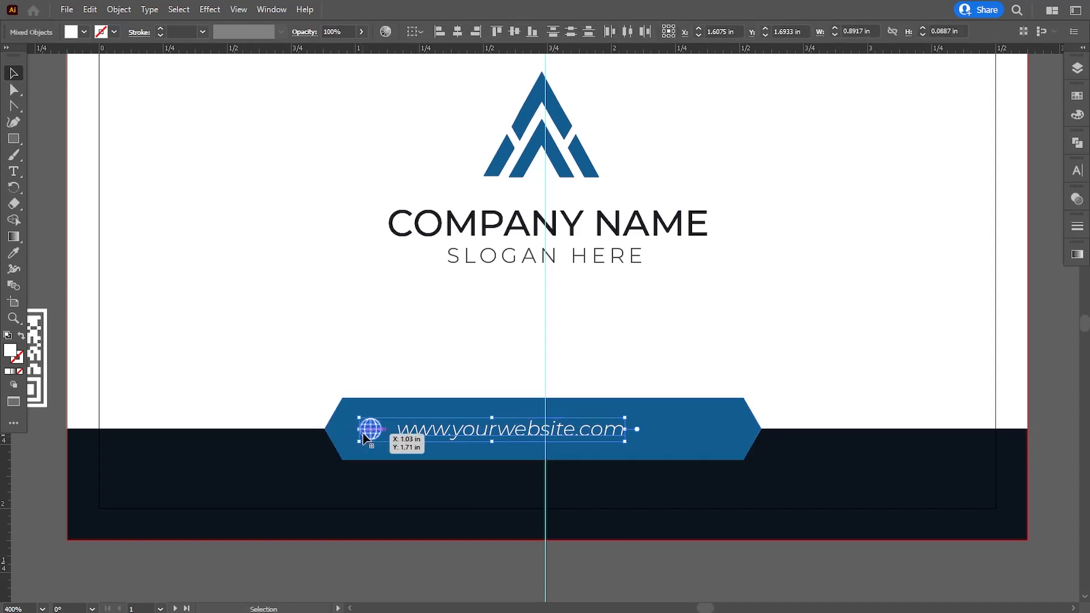
key(Right)
key(Right)
key(Right)
key(Right)
key(Right)
key(Right)
key(Right)
key(Right)
key(Right)
key(Right)
key(Right)
key(Right)
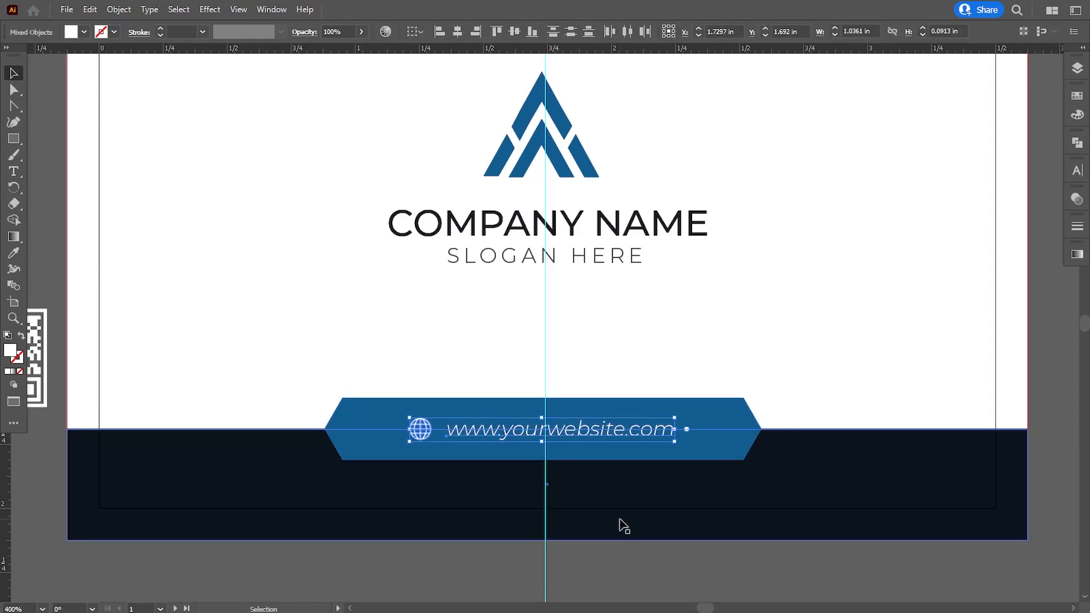
click(612, 565)
Narrow the website banner to about 1.63 in wide
key(ctrl+minus)
key(ctrl+minus)
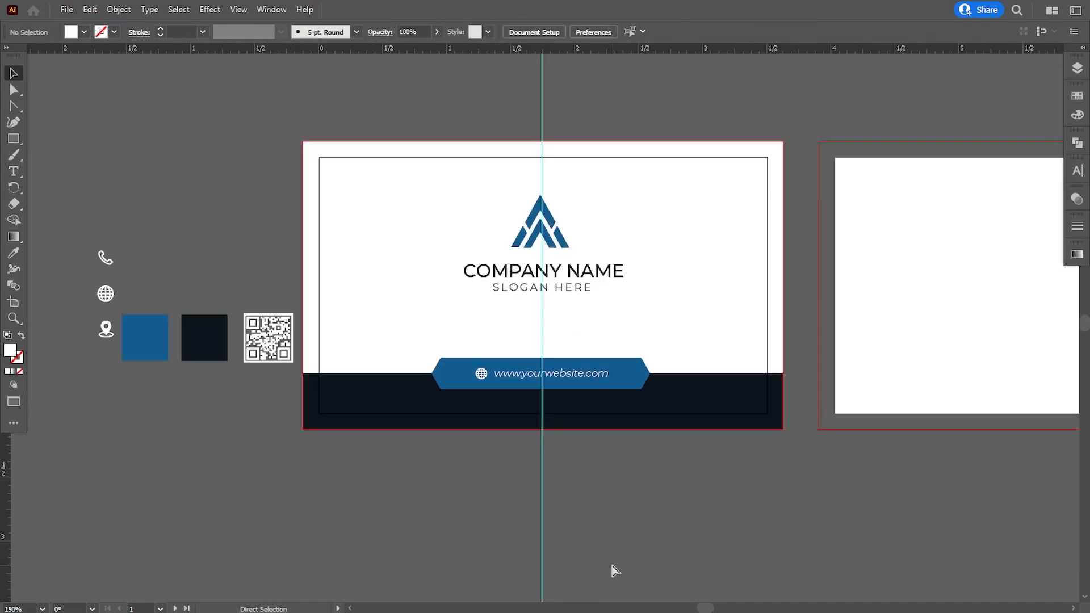
key(ctrl+equal)
click(690, 406)
drag(704, 376, 700, 378)
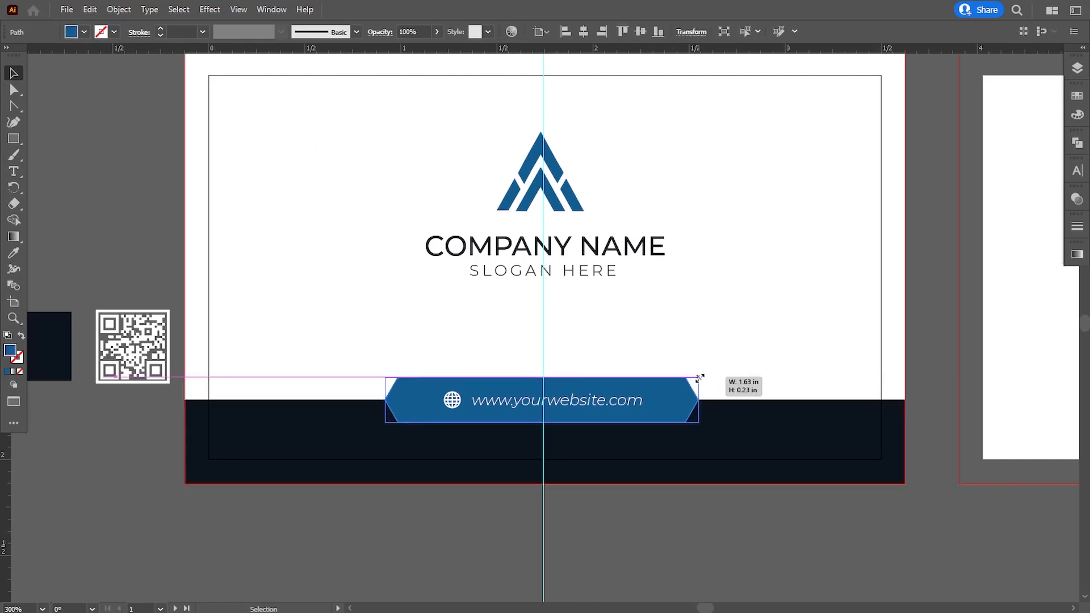
key(ctrl+minus)
key(ctrl+equal)
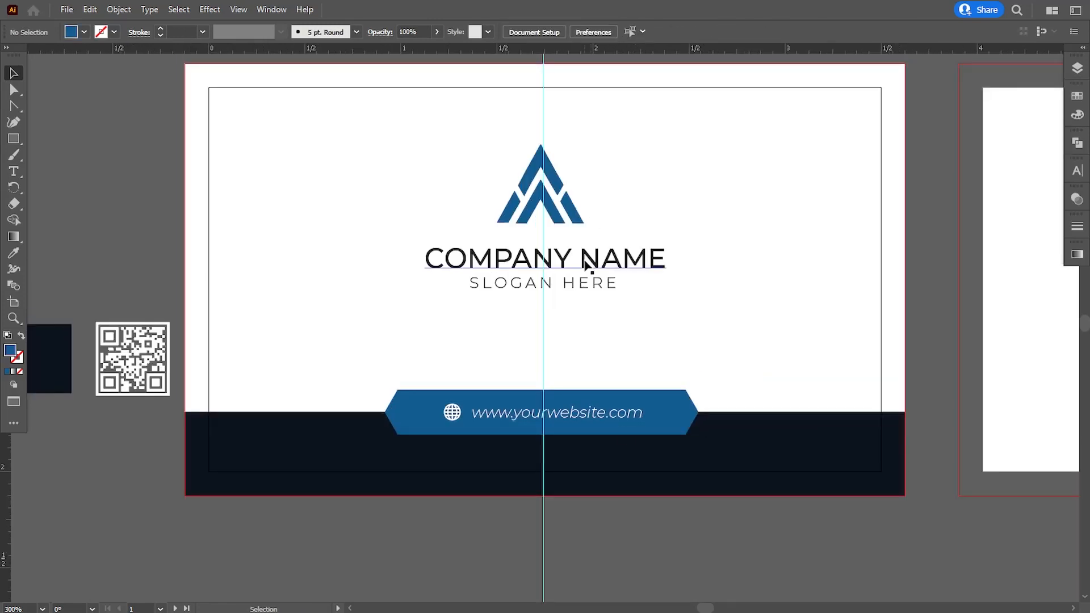
Nudge the logo, name and slogan group down and scale it slightly smaller
click(584, 257)
key(Down)
key(Down)
key(Down)
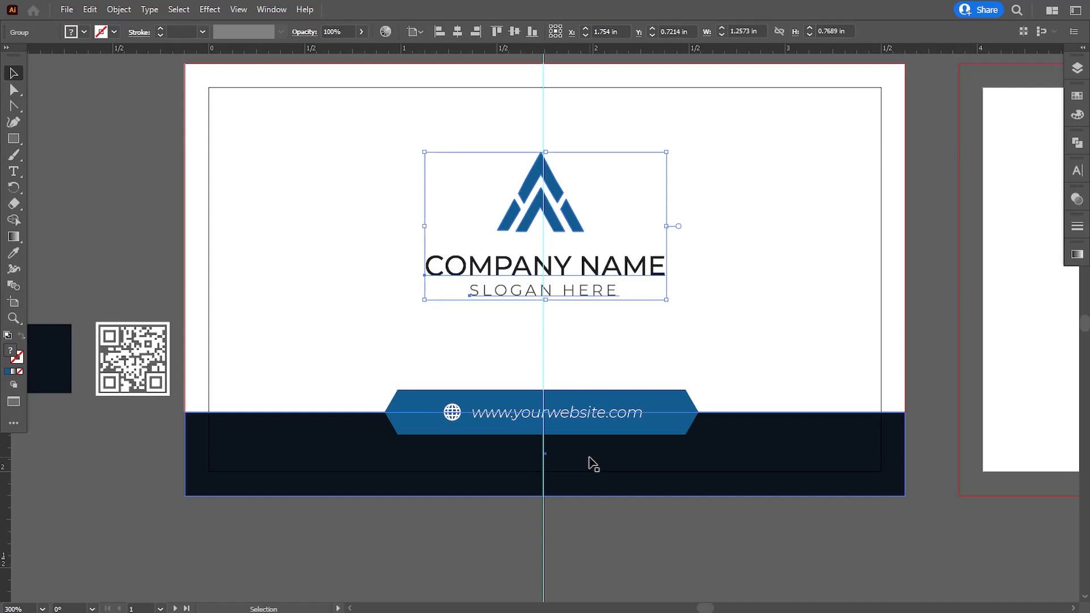
drag(668, 299, 665, 307)
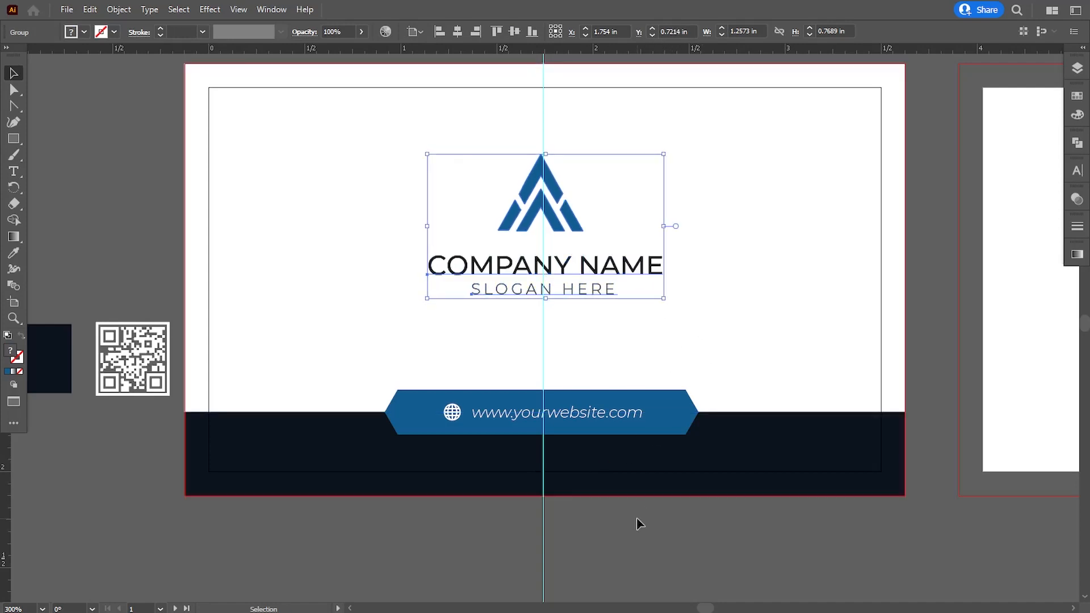
click(637, 520)
key(ctrl+minus)
drag(778, 494, 705, 496)
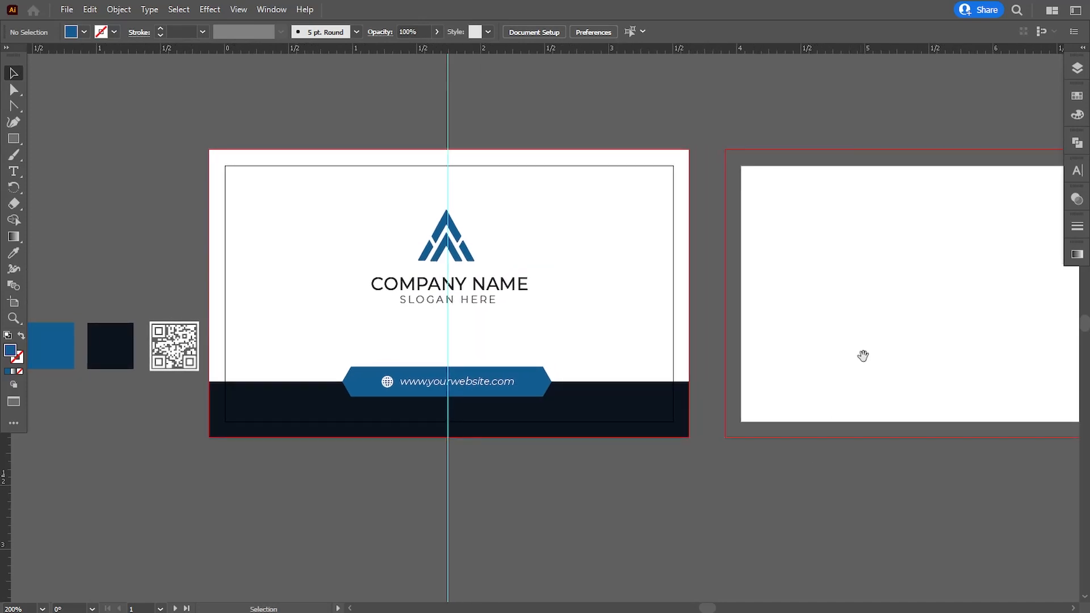
Cover the back card with a rectangle and make it white using the eyedropper
drag(856, 355, 761, 353)
drag(804, 295, 535, 321)
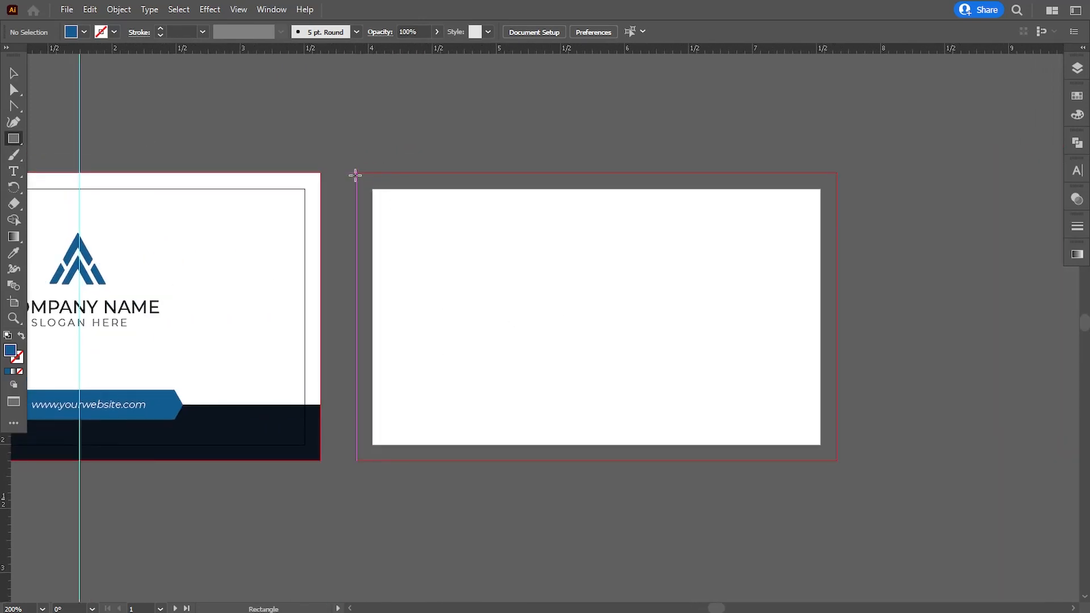
drag(357, 173, 836, 460)
click(13, 254)
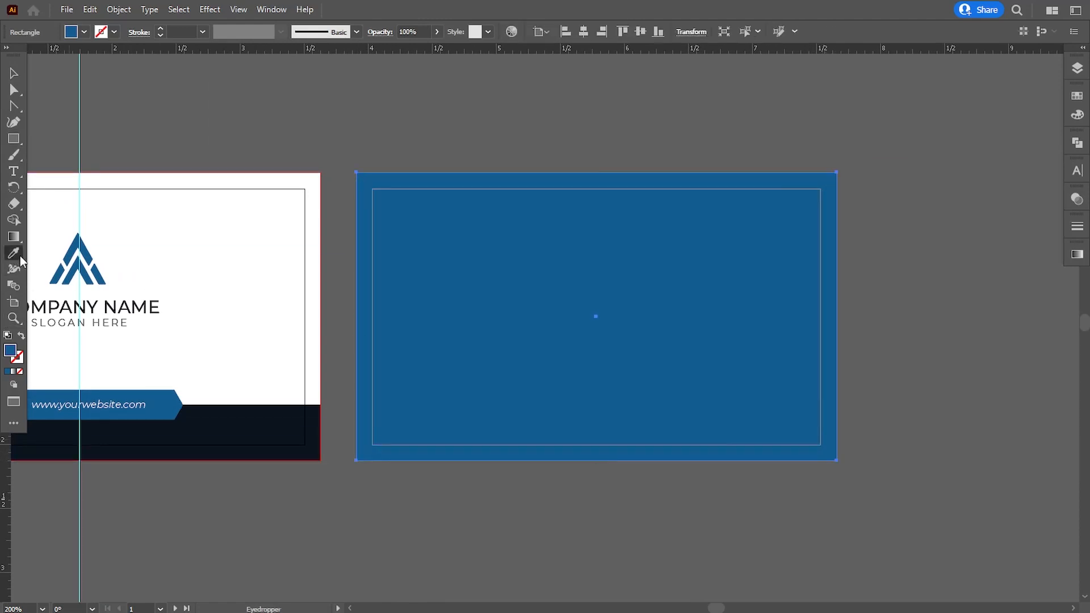
click(170, 236)
click(14, 73)
click(97, 100)
drag(469, 389, 483, 386)
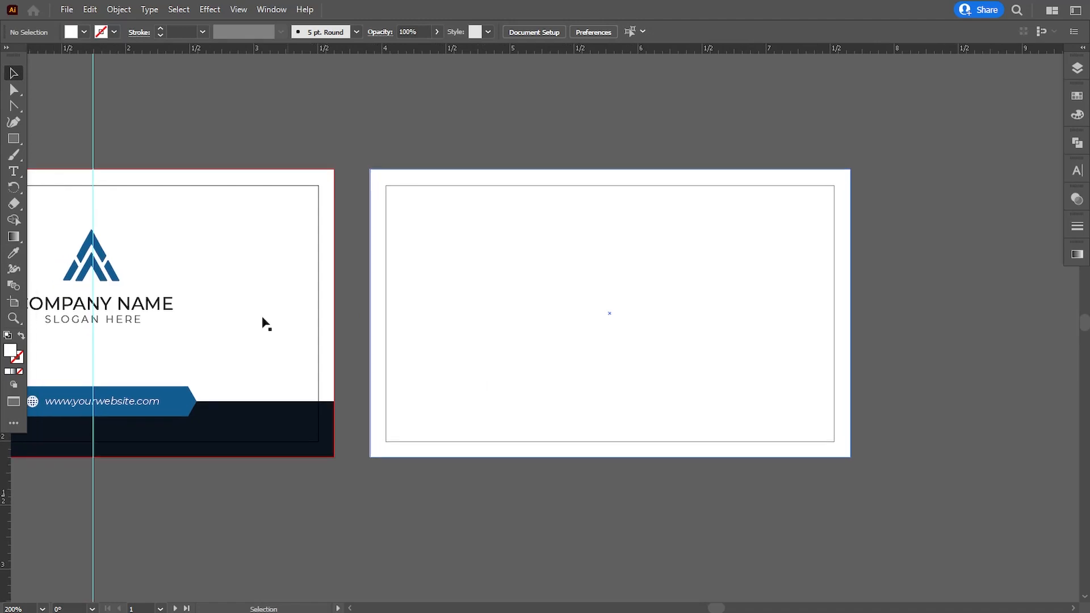
Type the cardholder's name on the back card and set it in Montserrat Medium
click(13, 171)
click(447, 243)
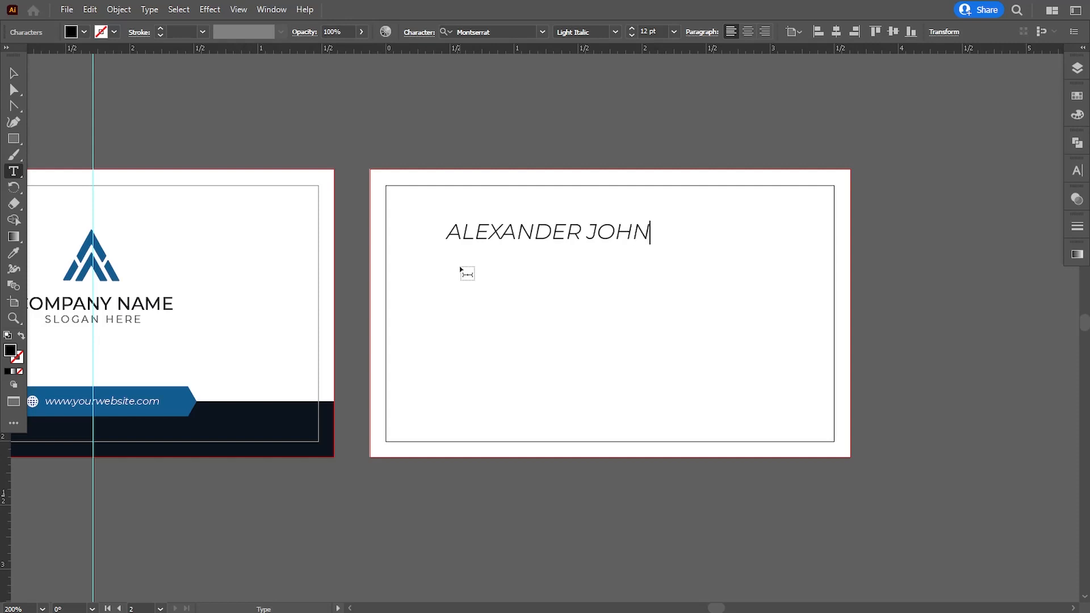
key(ctrl+a)
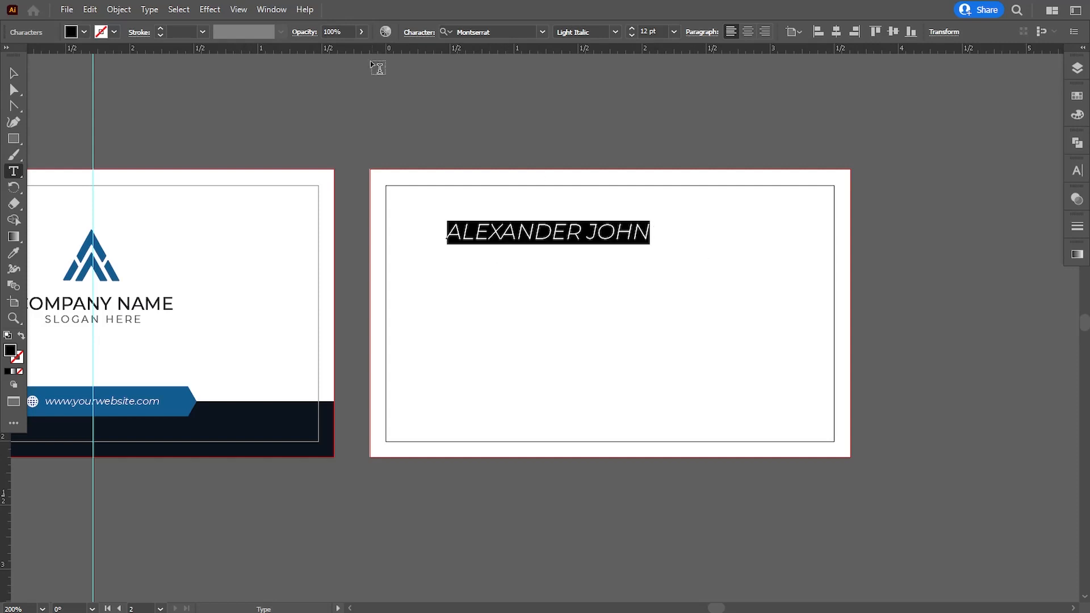
click(505, 31)
text(mon)
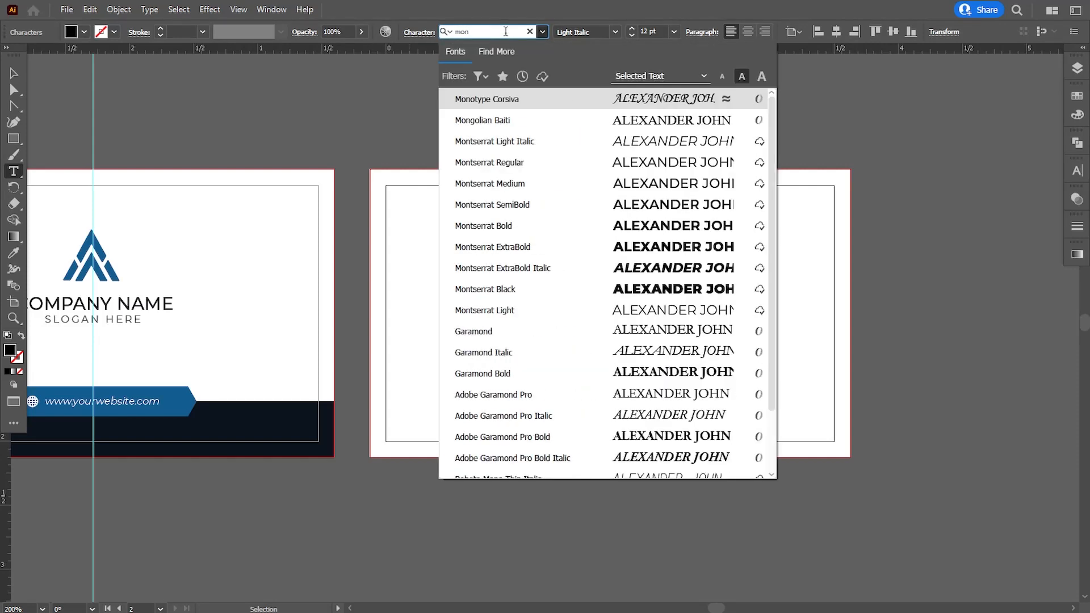
click(506, 181)
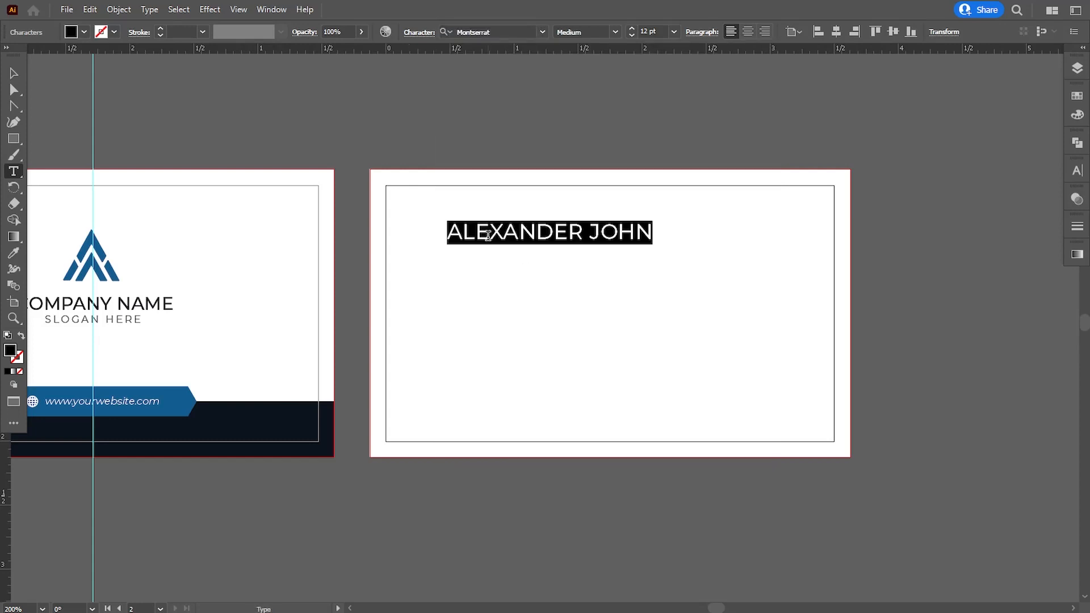
Change the surname alone to Montserrat Regular
drag(588, 233, 700, 232)
click(518, 32)
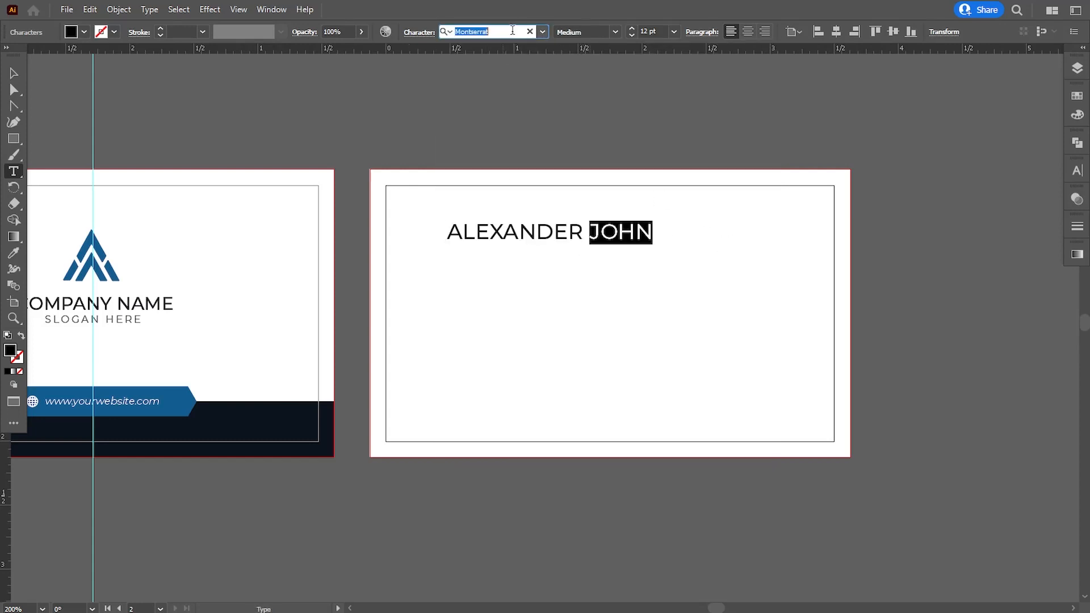
text(mon)
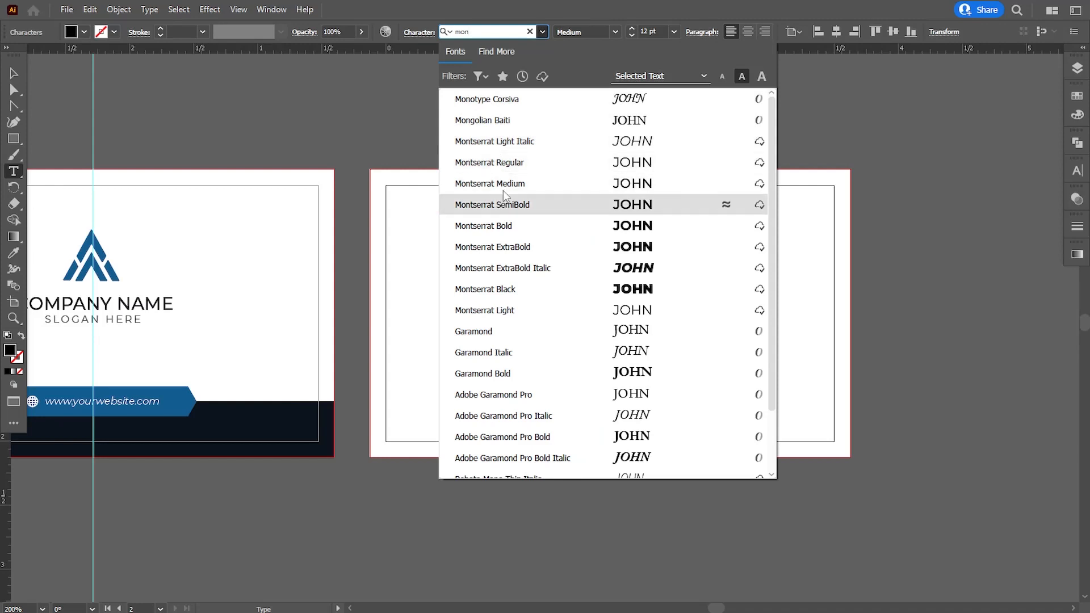
click(507, 171)
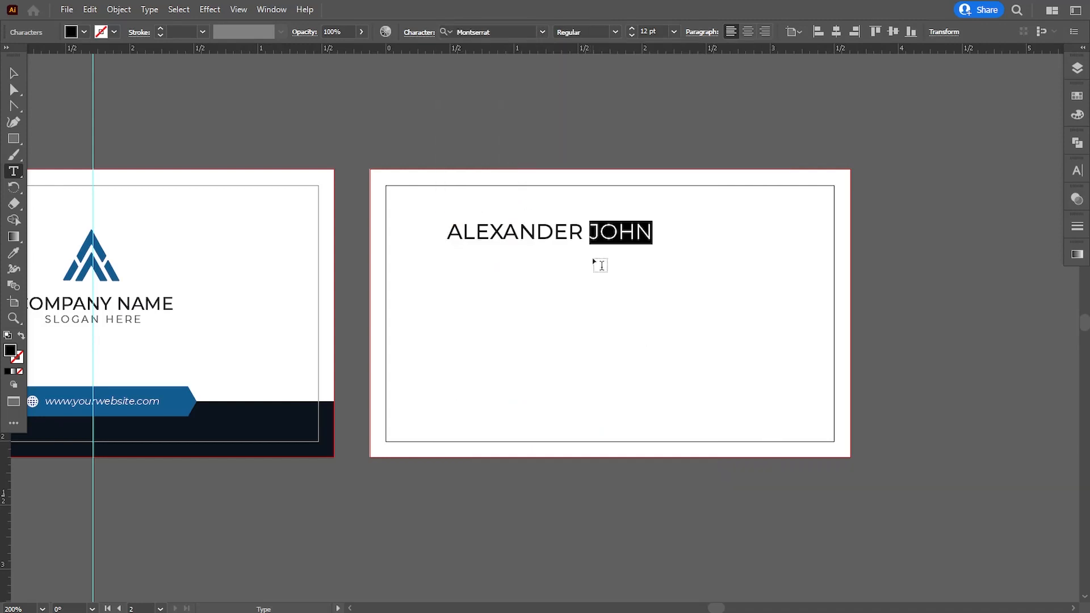
key(Escape)
Nudge the name text into position and resize it slightly
key(Down)
key(Down)
key(Down)
key(Down)
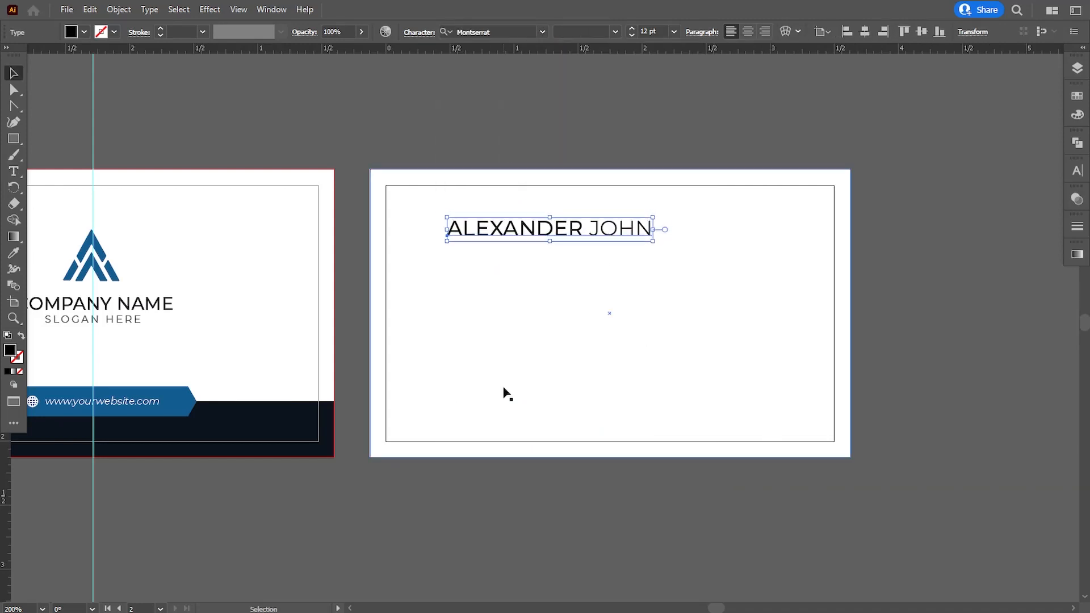
key(Left)
key(Left)
key(Left)
key(Left)
key(Left)
key(Right)
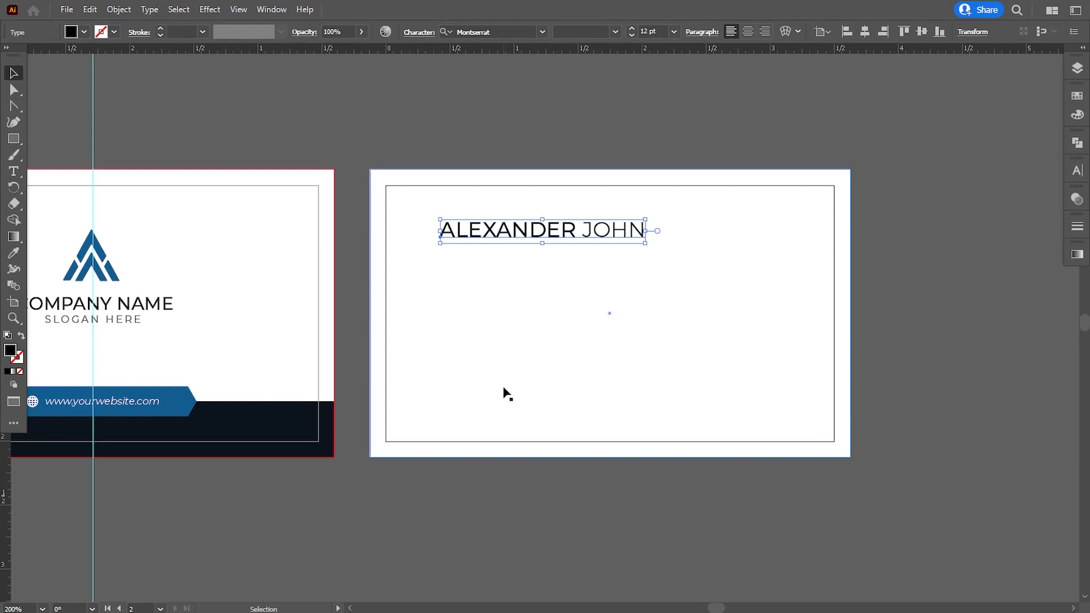
drag(646, 246, 634, 248)
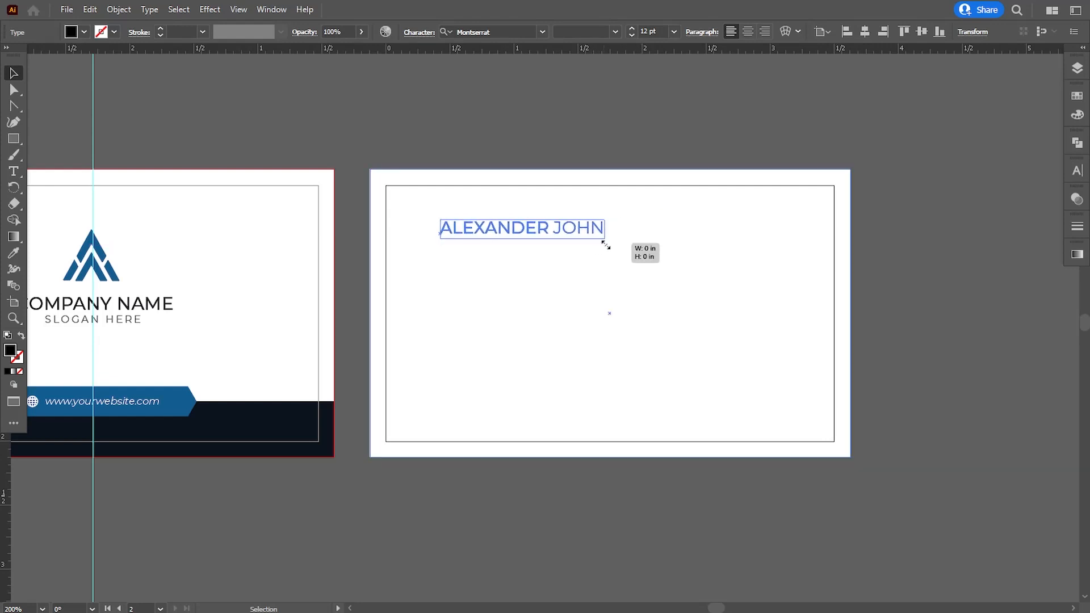
click(568, 196)
key(ctrl+plus)
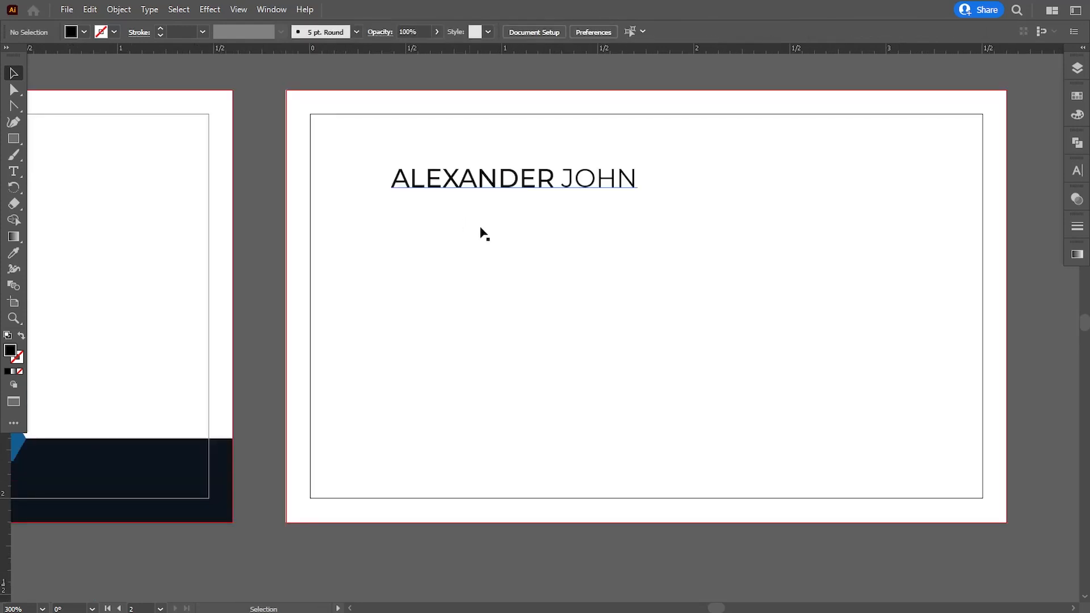
Enlarge the name slightly and add a vertical guide at its left edge
click(489, 193)
drag(639, 194, 646, 195)
drag(7, 451, 390, 413)
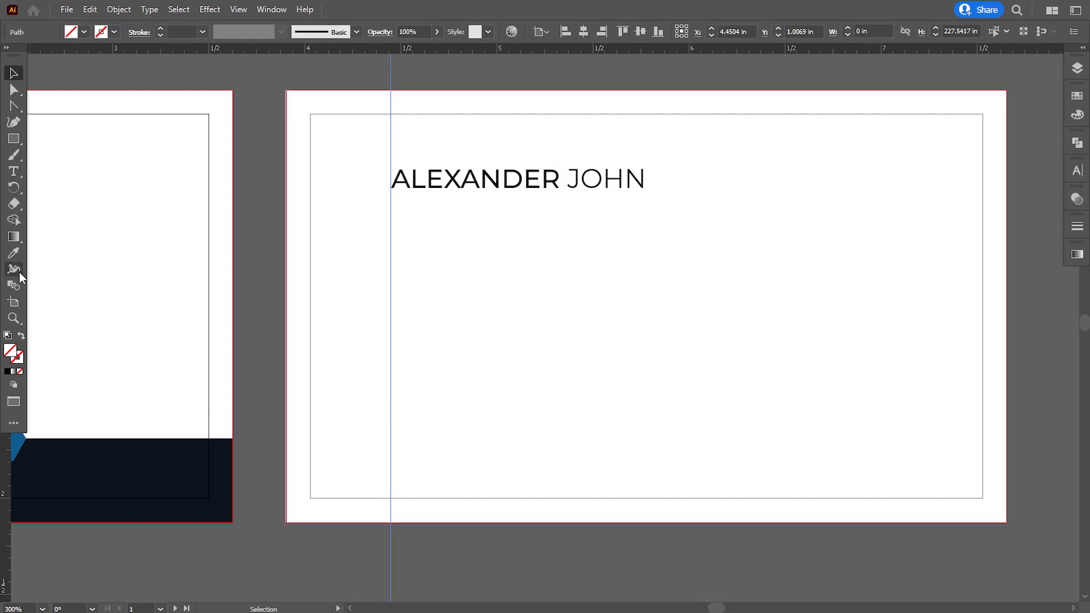
Add a small 'DIRECTOR' title under the name in Montserrat Light Italic
click(14, 171)
click(428, 257)
text(DIRECTOR)
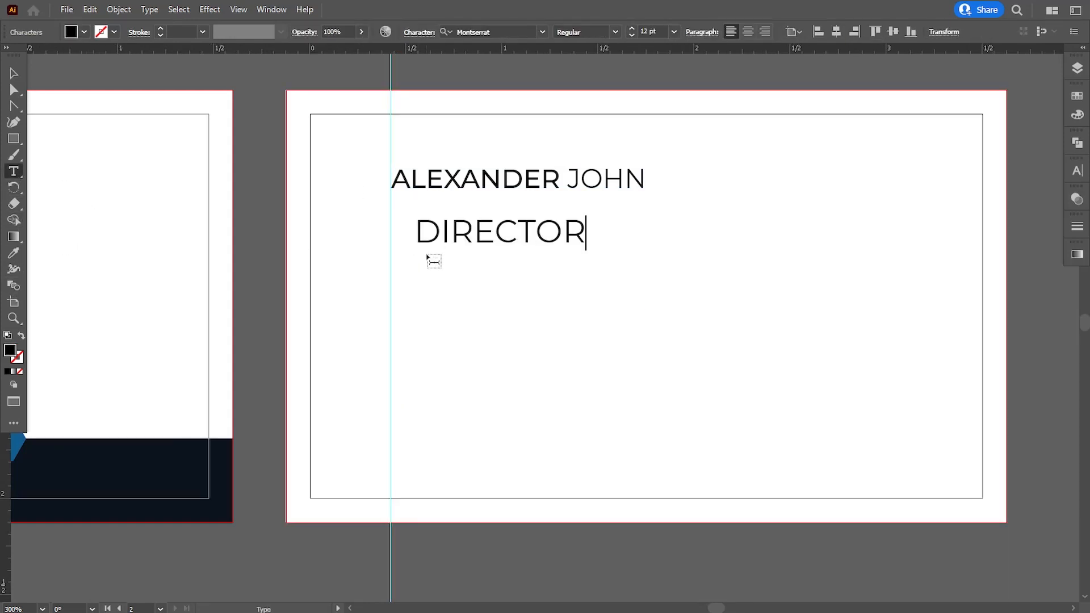
click(14, 73)
click(495, 33)
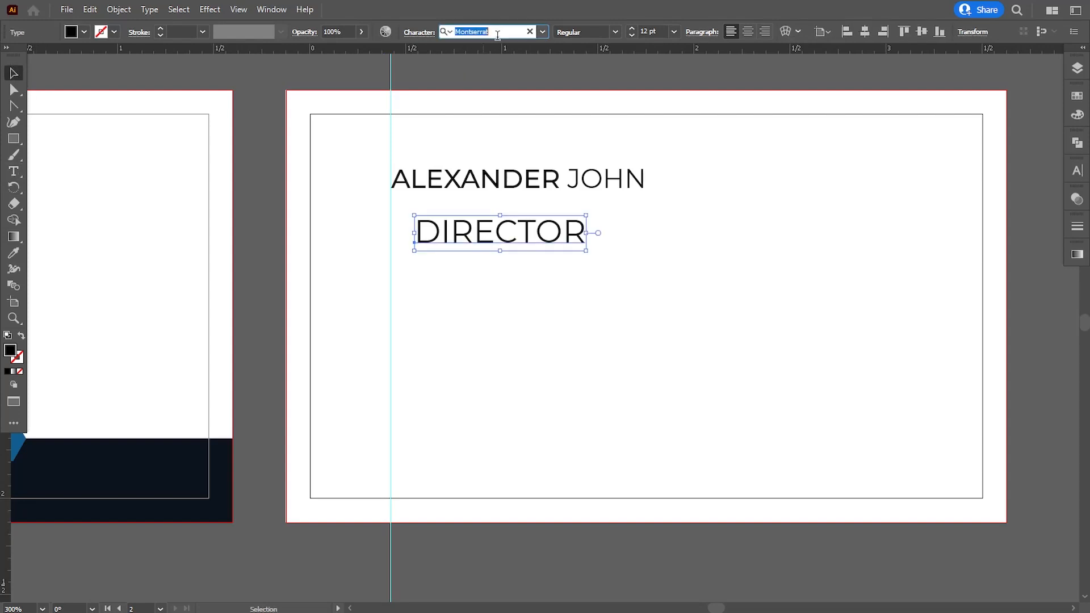
text(mon)
click(500, 141)
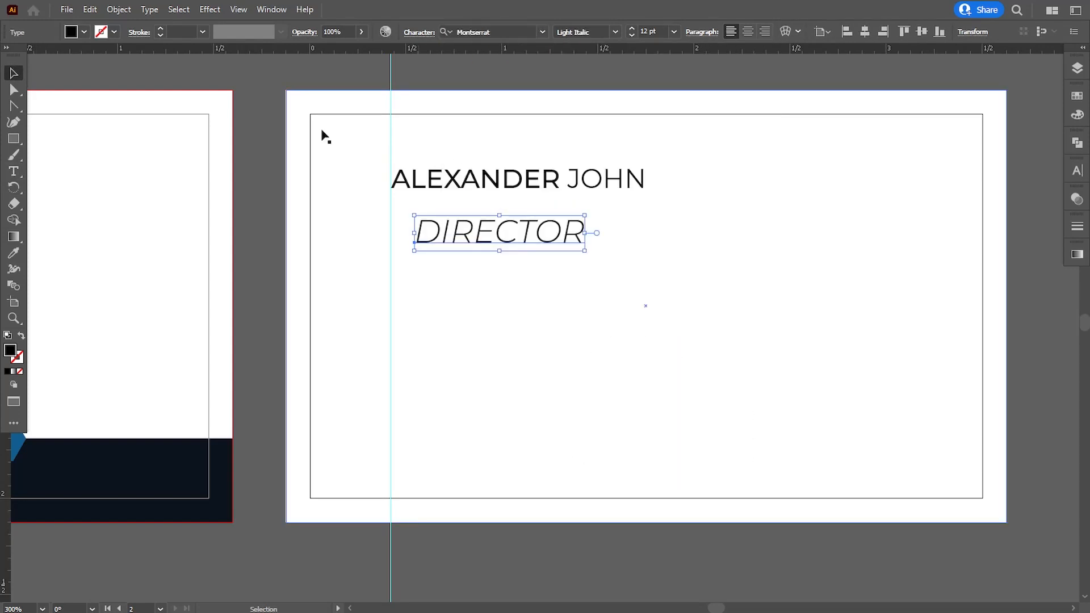
drag(589, 251, 448, 204)
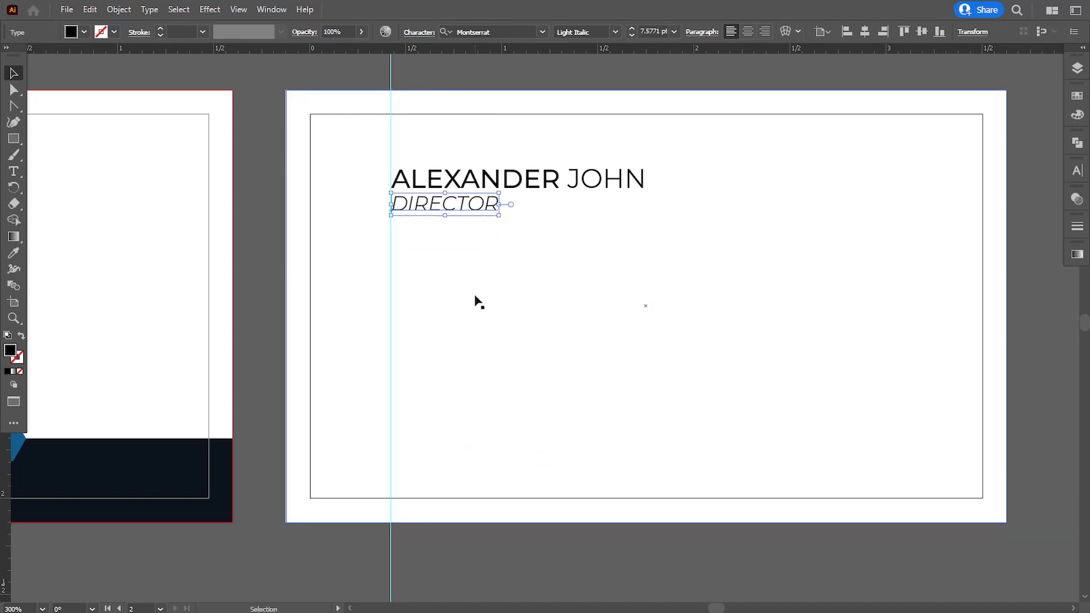
key(Down)
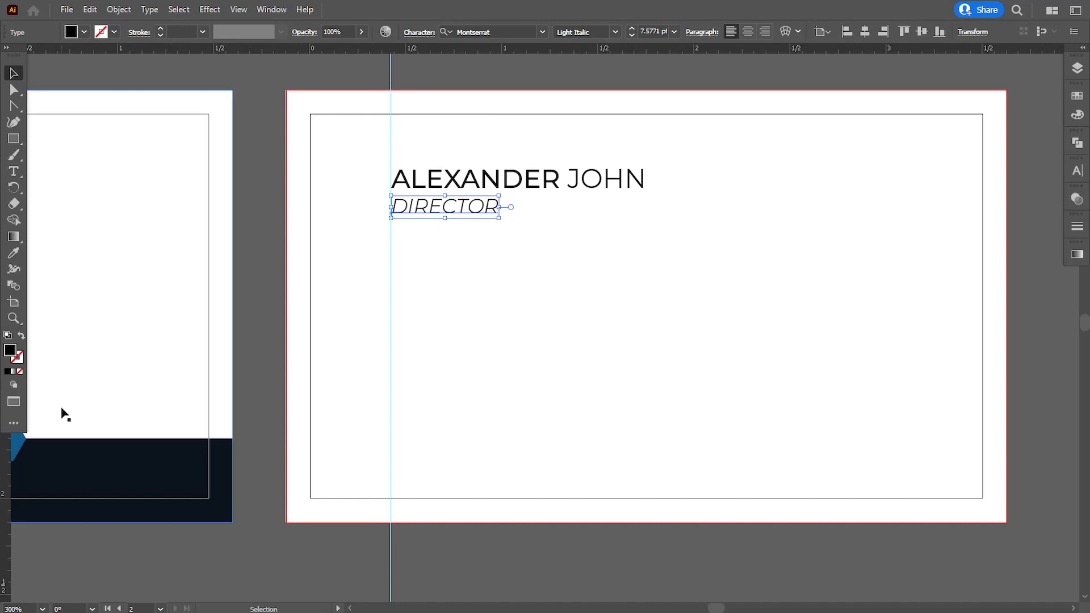
Colour the name and DIRECTOR with the navy band's colour via the eyedropper
double_click(10, 350)
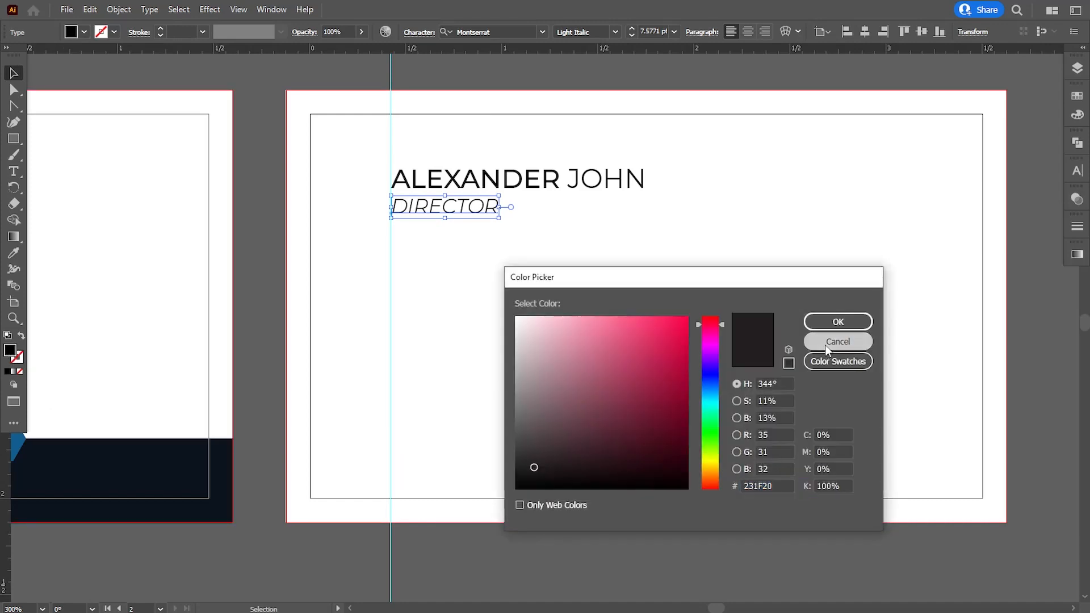
click(838, 343)
shift+click(568, 178)
click(10, 262)
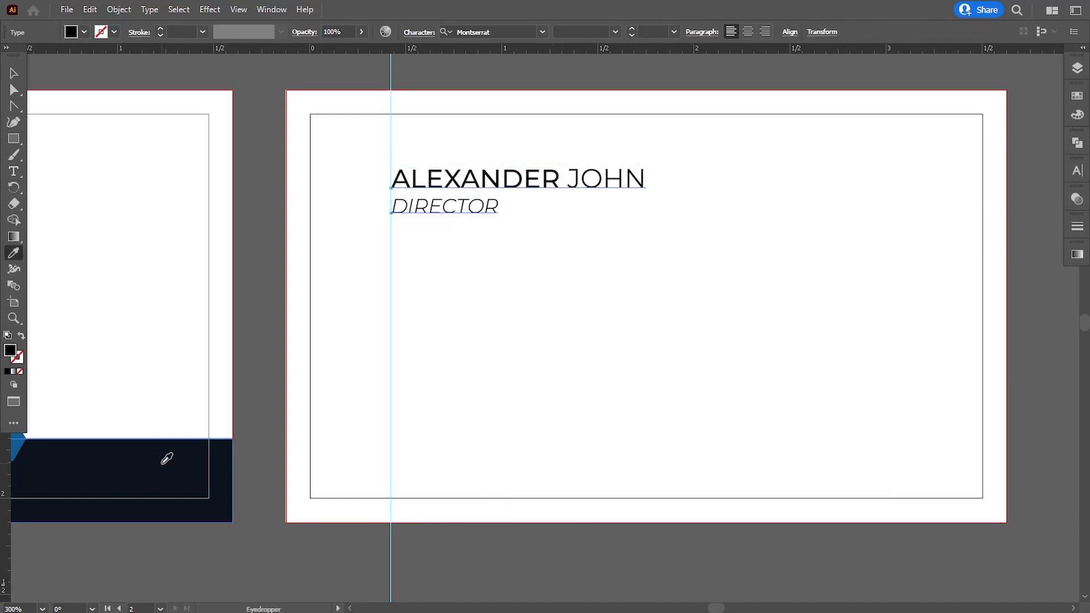
click(165, 455)
click(14, 73)
click(103, 82)
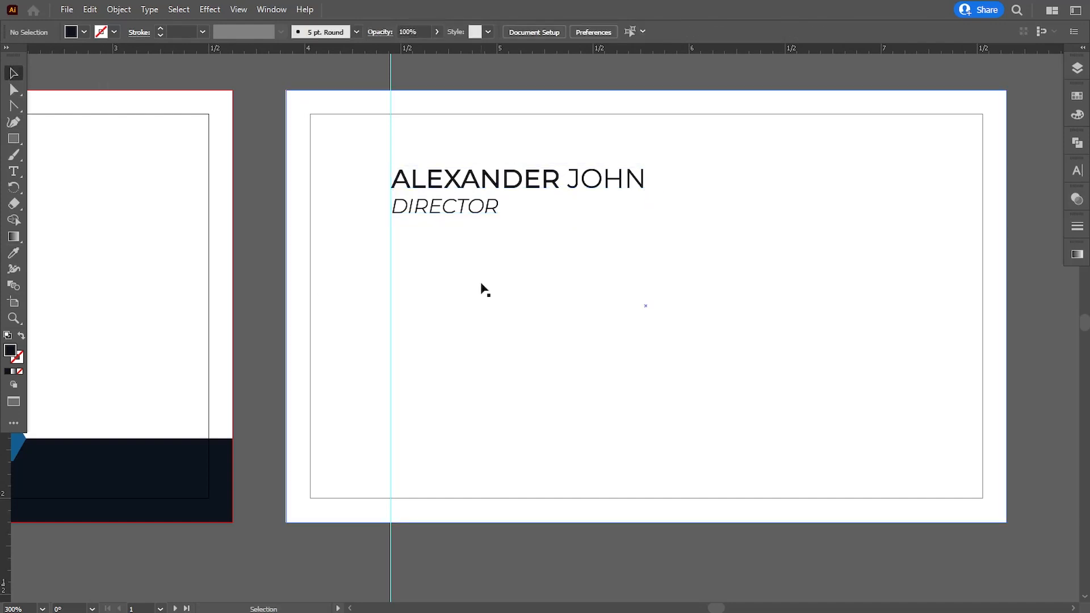
Shrink the DIRECTOR title slightly, to about 7.15 pt
click(489, 211)
drag(499, 218, 482, 217)
click(271, 85)
click(492, 219)
click(539, 442)
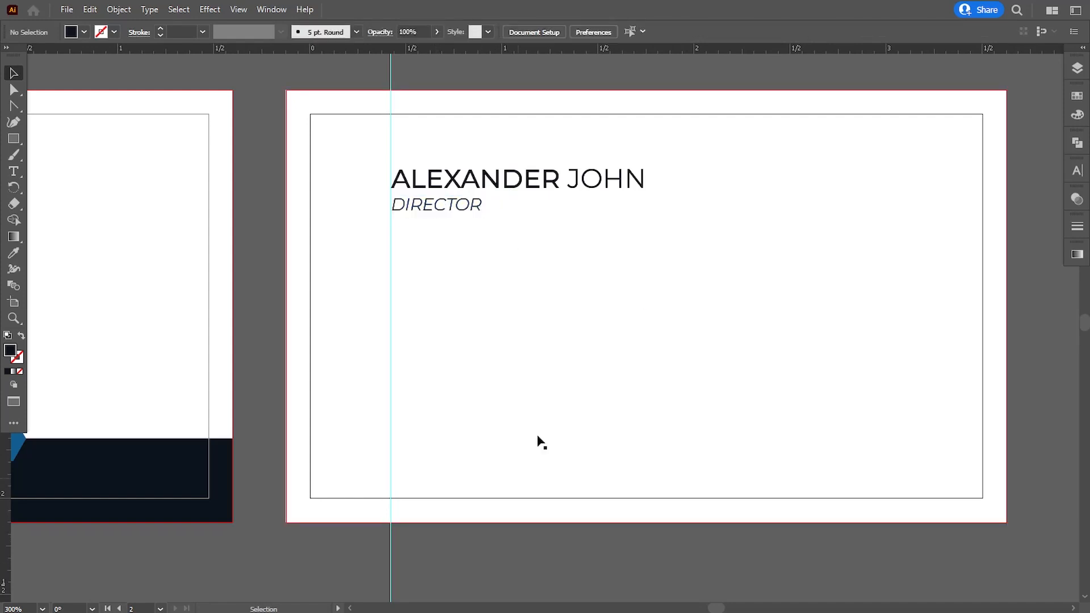
scroll(539, 442, up, 1)
Draw a thin dark bar to the right of DIRECTOR, nudged up and made thinner
click(12, 140)
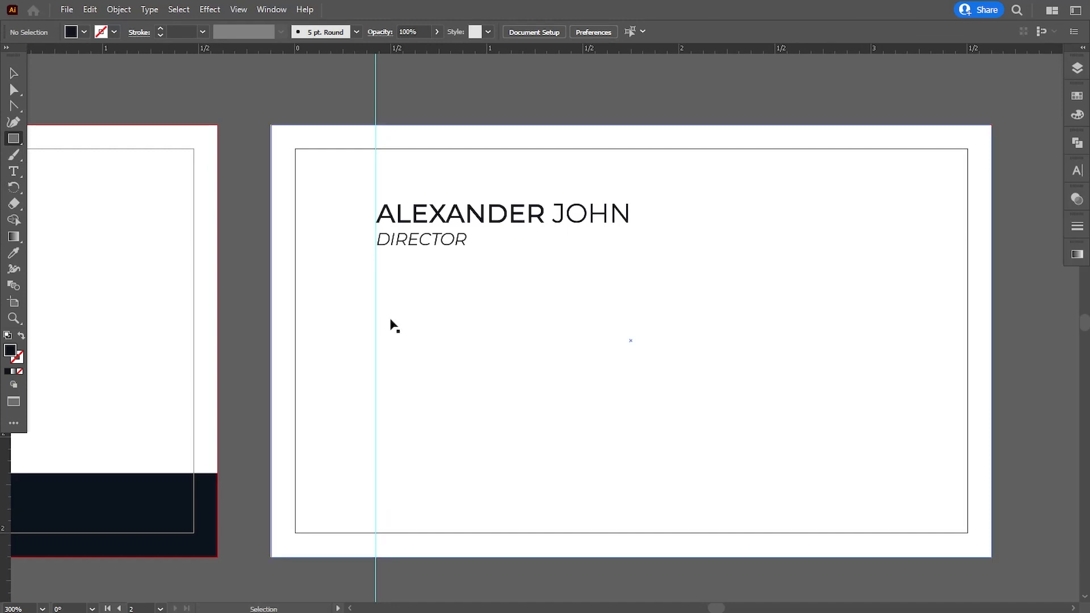
key(ctrl+plus)
drag(464, 204, 644, 206)
click(12, 73)
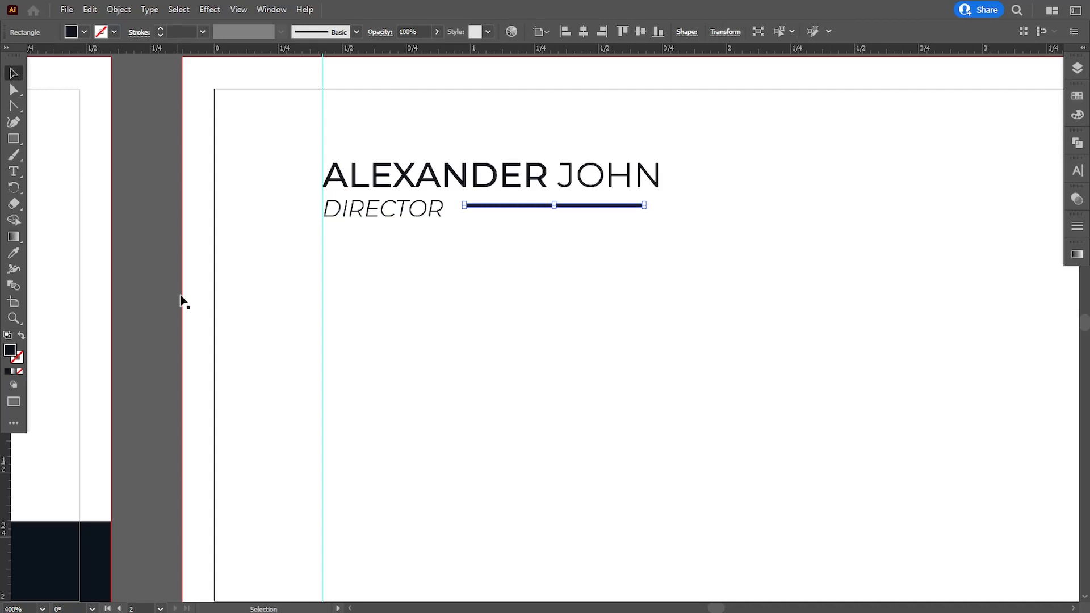
click(157, 286)
drag(477, 253, 501, 352)
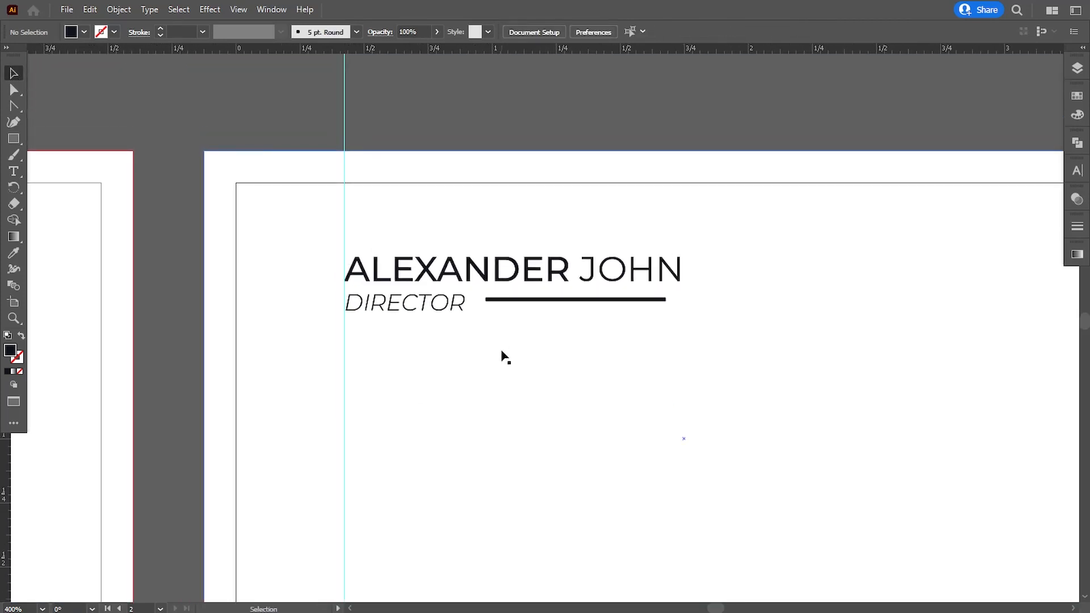
key(ctrl+equal)
key(ctrl+equal)
click(507, 288)
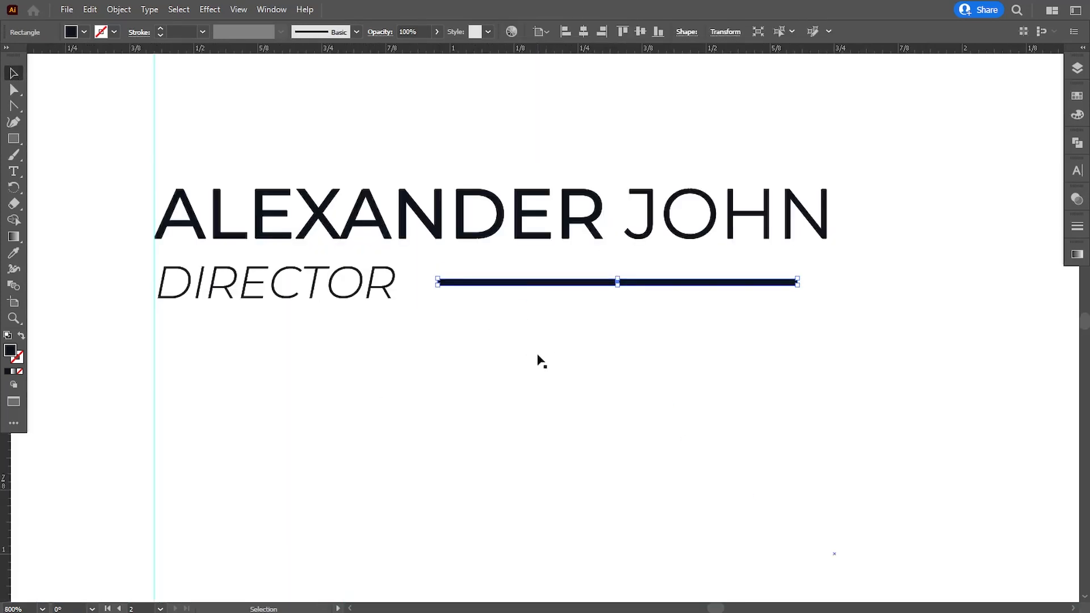
key(Up)
key(ctrl+equal)
key(ctrl+equal)
drag(538, 320, 539, 325)
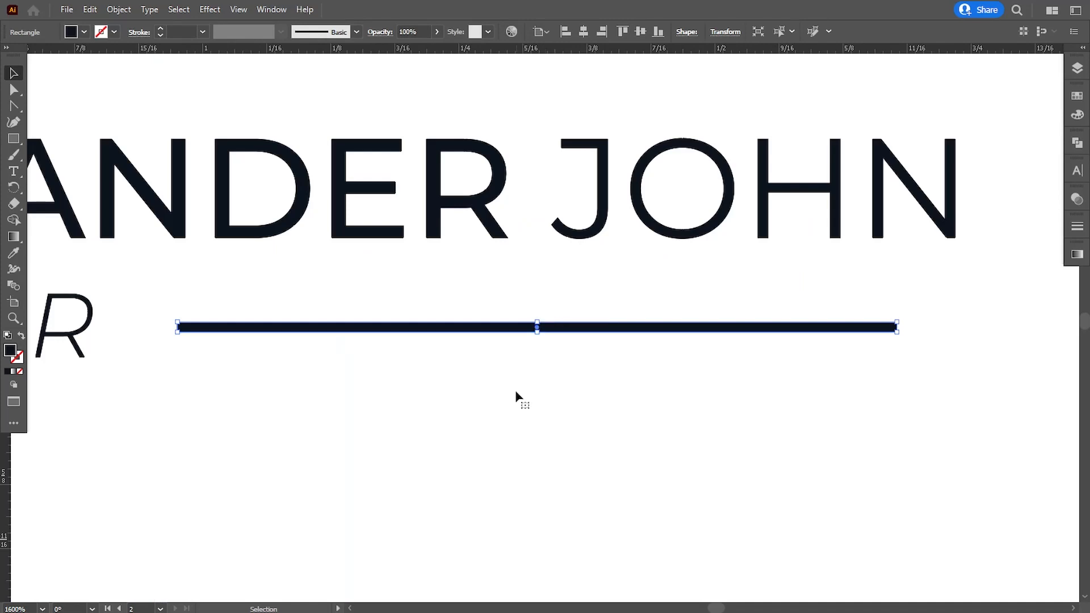
click(516, 397)
click(452, 323)
Add a short blue accent rectangle at the bar's left end, sampled from the blue shape
drag(365, 401, 447, 402)
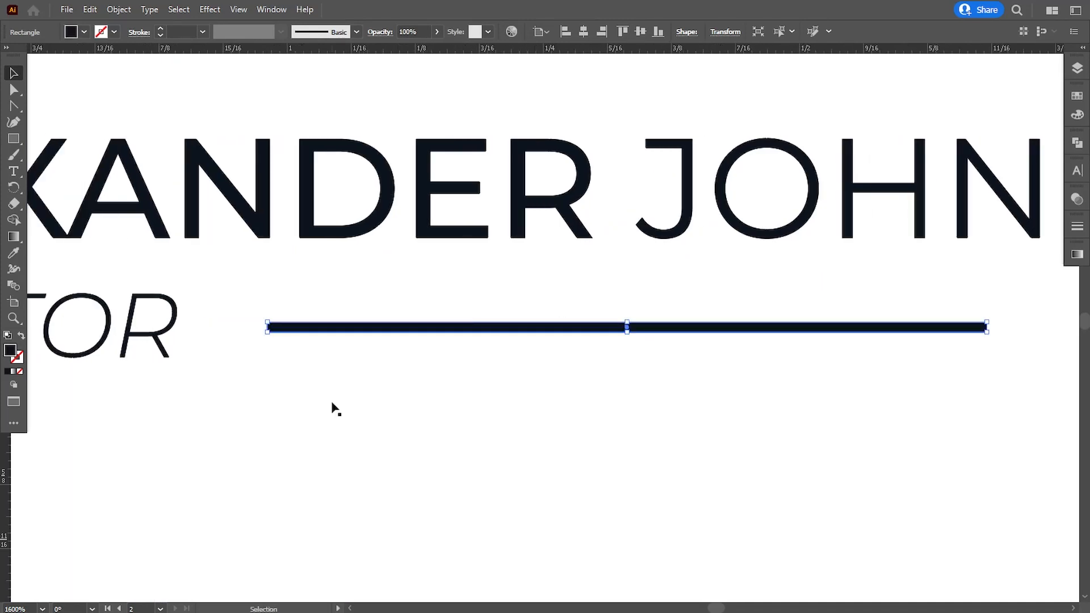
click(333, 407)
click(13, 139)
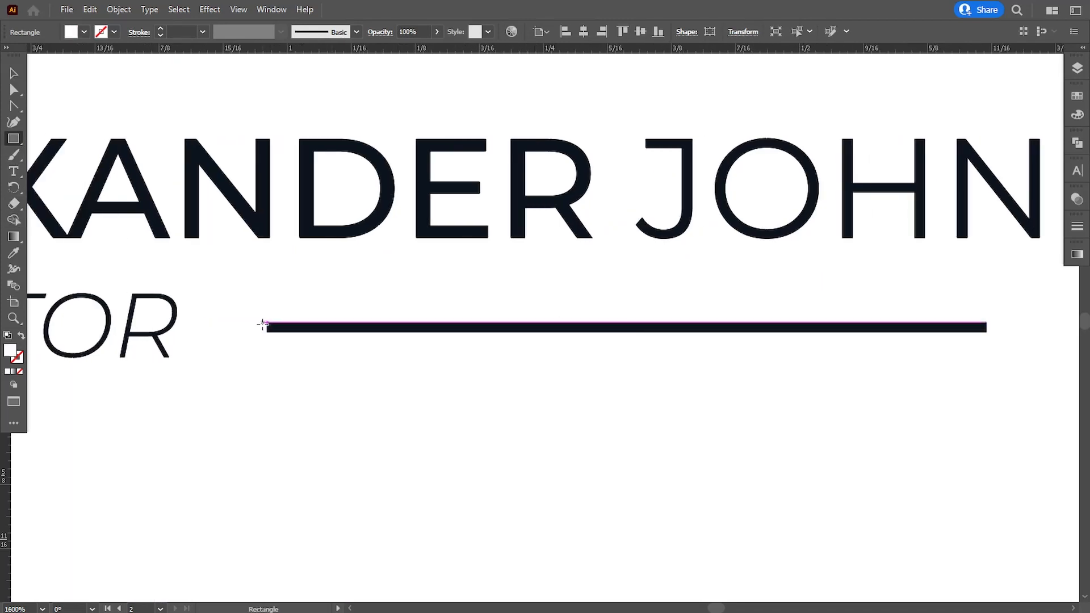
drag(267, 322, 421, 332)
key(i)
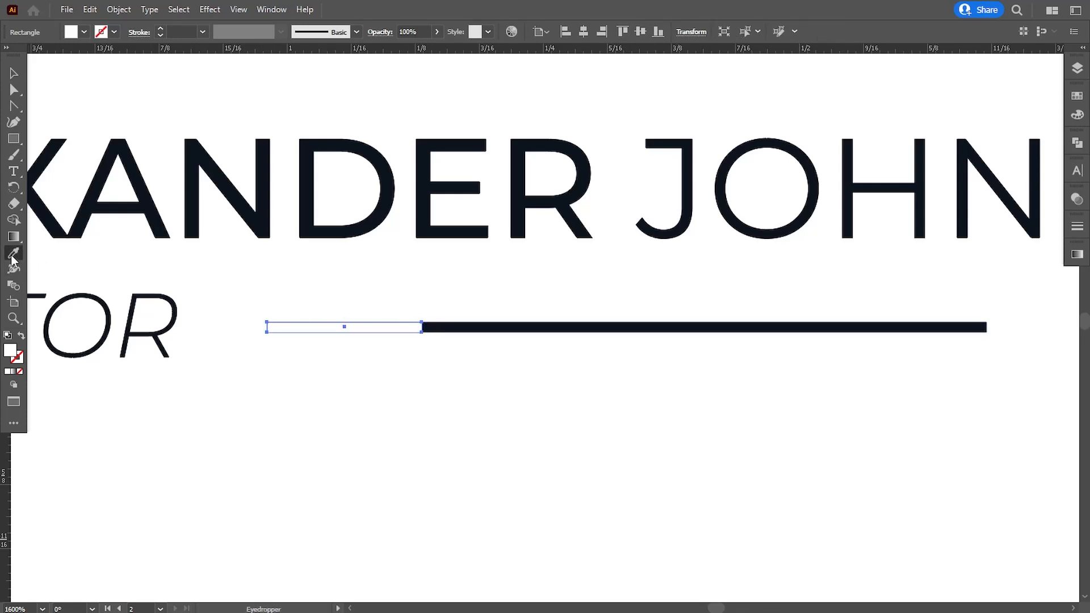
key(ctrl+minus)
key(ctrl+minus)
key(ctrl+minus)
key(ctrl+minus)
key(ctrl+minus)
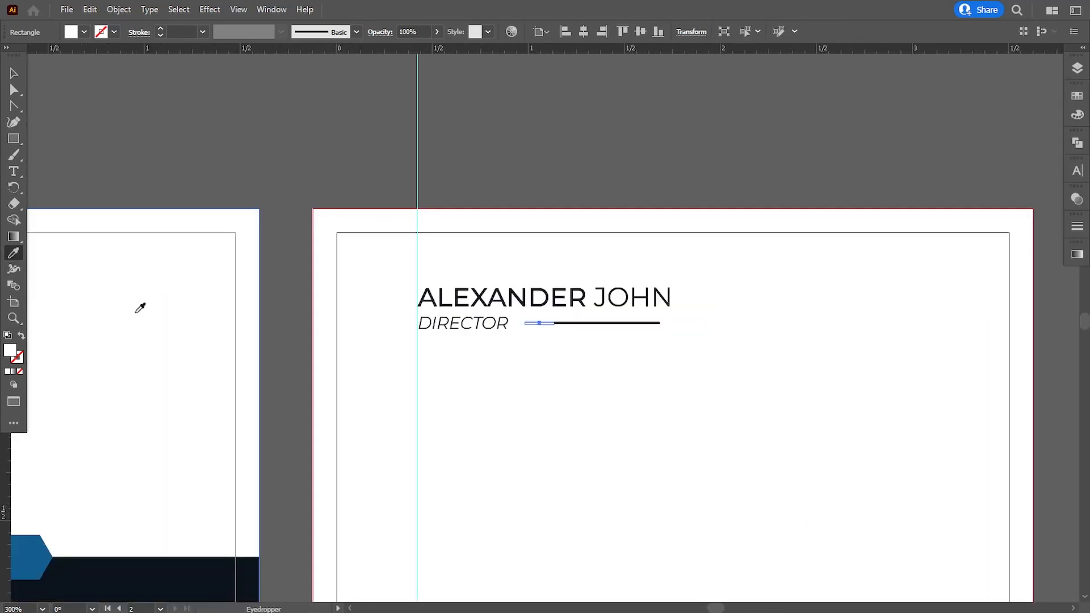
click(45, 544)
key(ctrl+plus)
key(ctrl+plus)
key(ctrl+plus)
key(ctrl+plus)
key(ctrl+plus)
key(ctrl+plus)
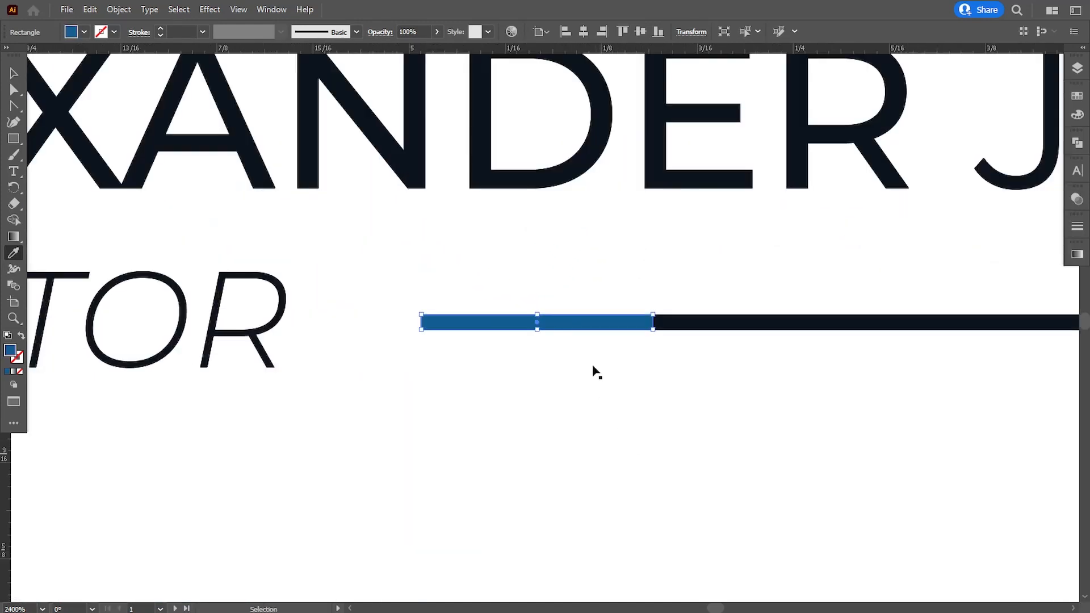
key(v)
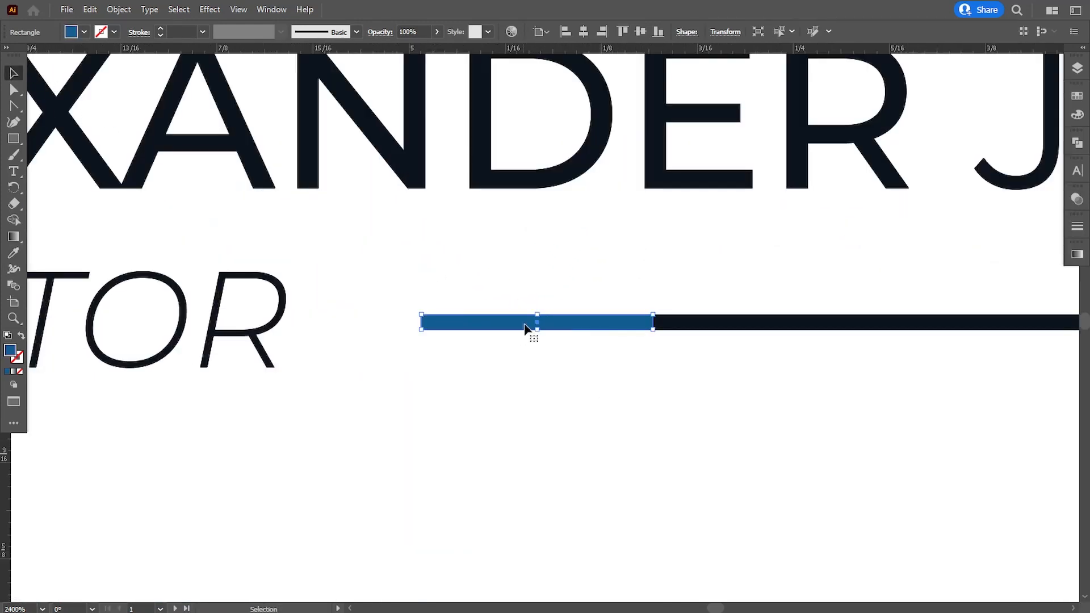
drag(538, 319, 536, 324)
click(591, 411)
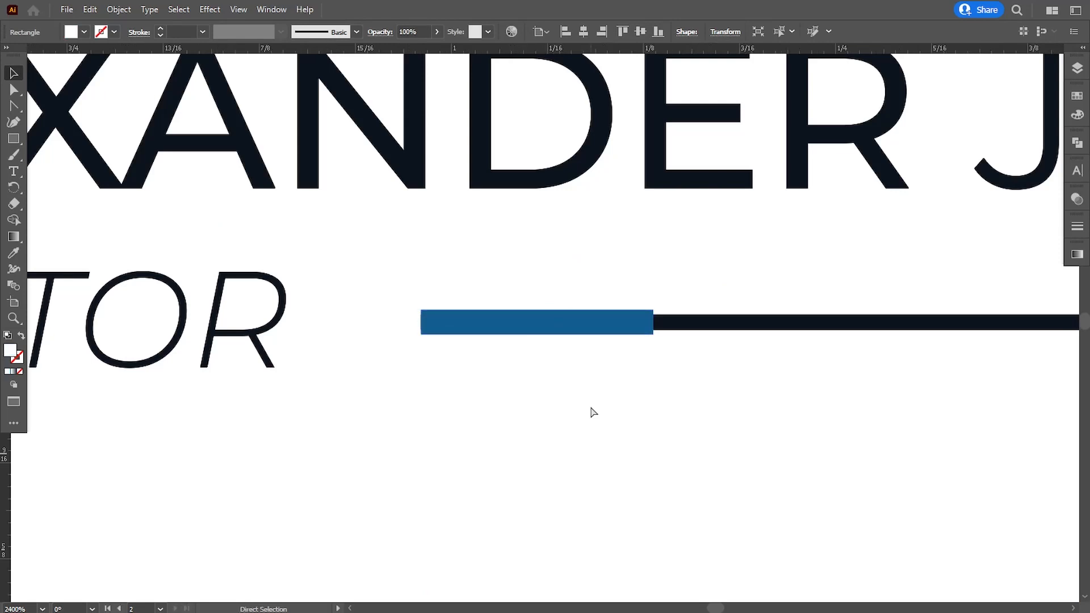
Group the rule, name and DIRECTOR title via Object > Group
key(ctrl+minus)
key(ctrl+minus)
key(ctrl+minus)
key(ctrl+minus)
key(ctrl+minus)
key(ctrl+minus)
click(540, 325)
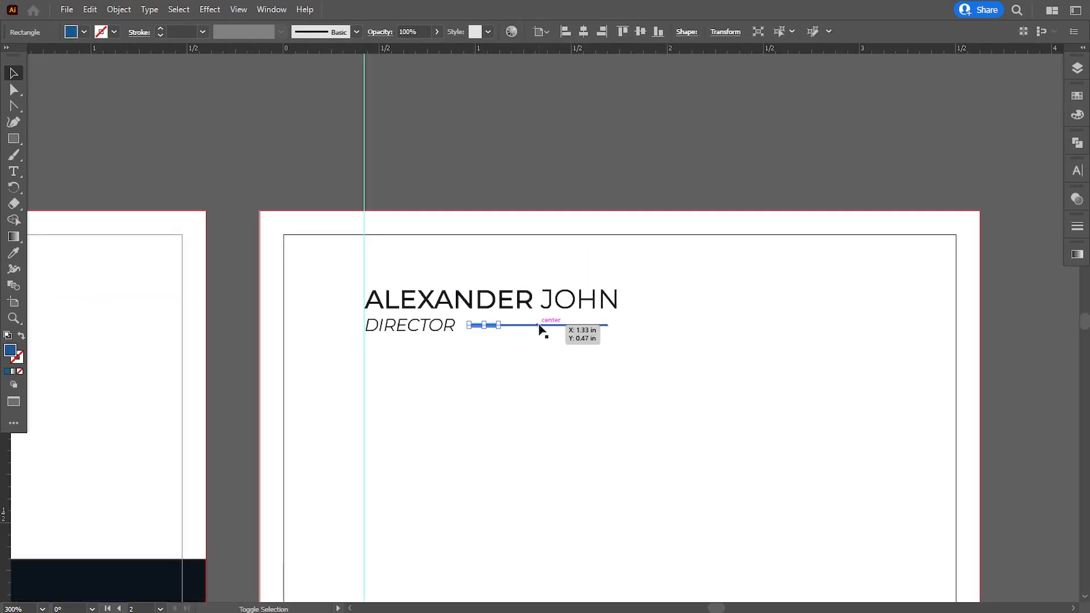
shift+click(532, 300)
shift+click(423, 328)
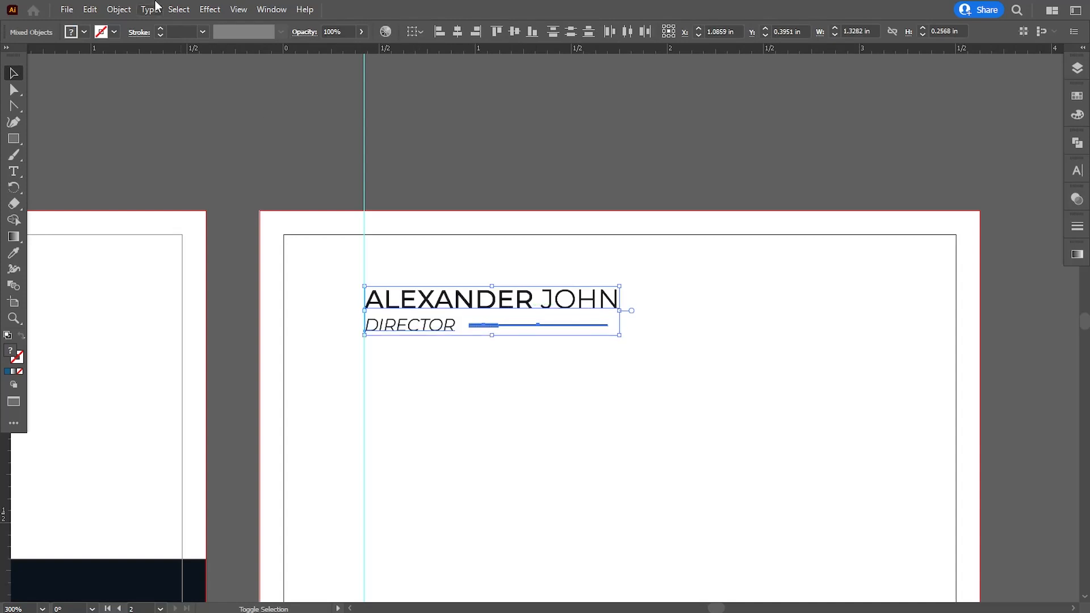
click(118, 9)
click(150, 77)
click(158, 97)
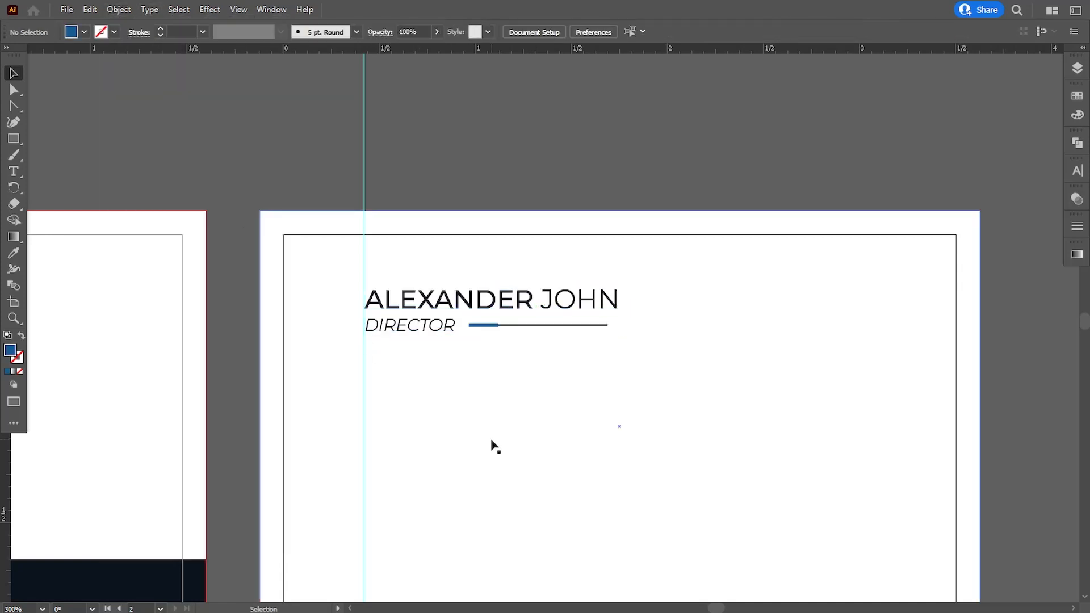
drag(494, 445, 475, 363)
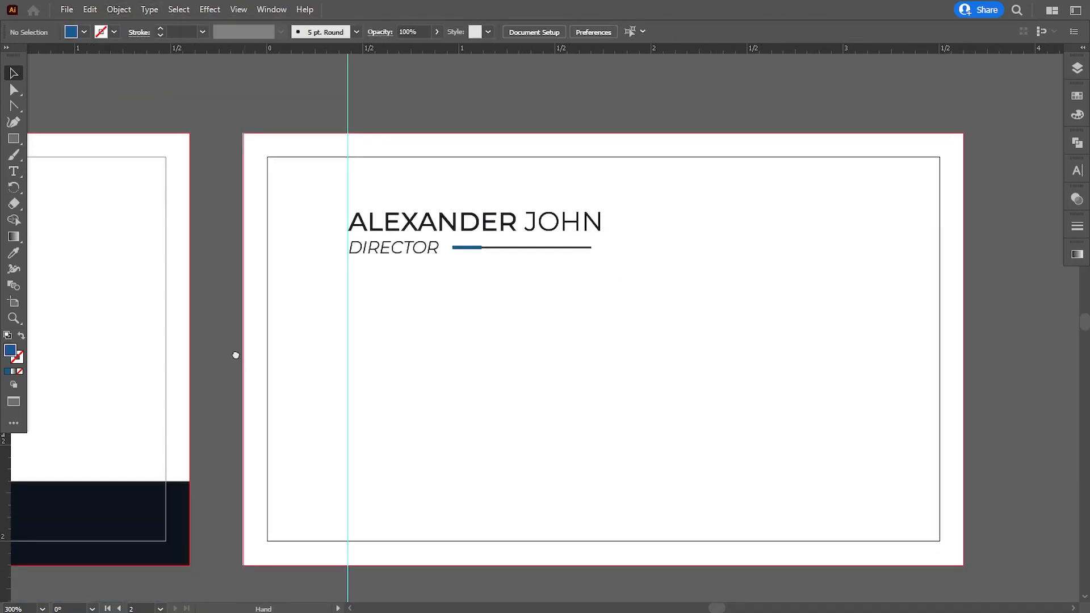
Draw a large blue rectangle across the card back's left side and adjust its height
drag(236, 355, 227, 335)
key(m)
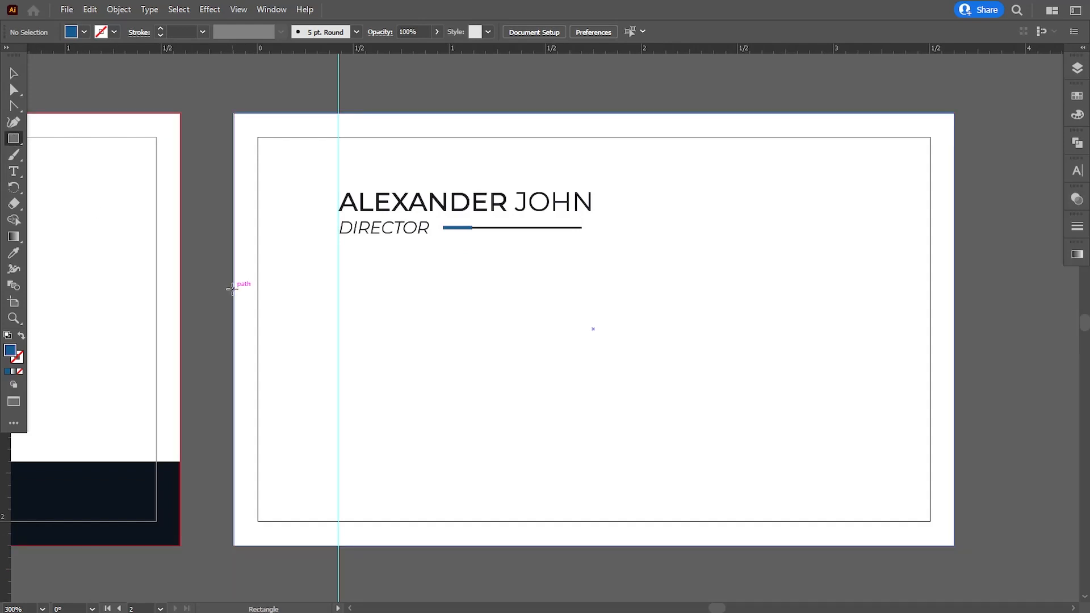
mouse_move(233, 289)
mouse_down()
mouse_move(434, 405)
mouse_move(647, 452)
mouse_move(675, 491)
mouse_move(675, 482)
mouse_up()
click(14, 74)
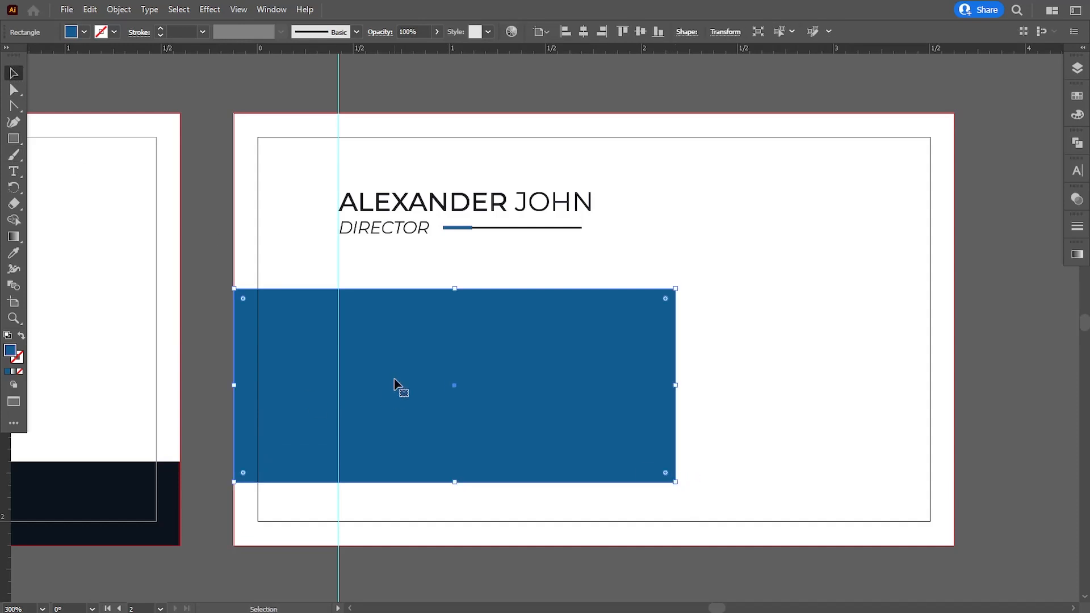
drag(454, 289, 455, 274)
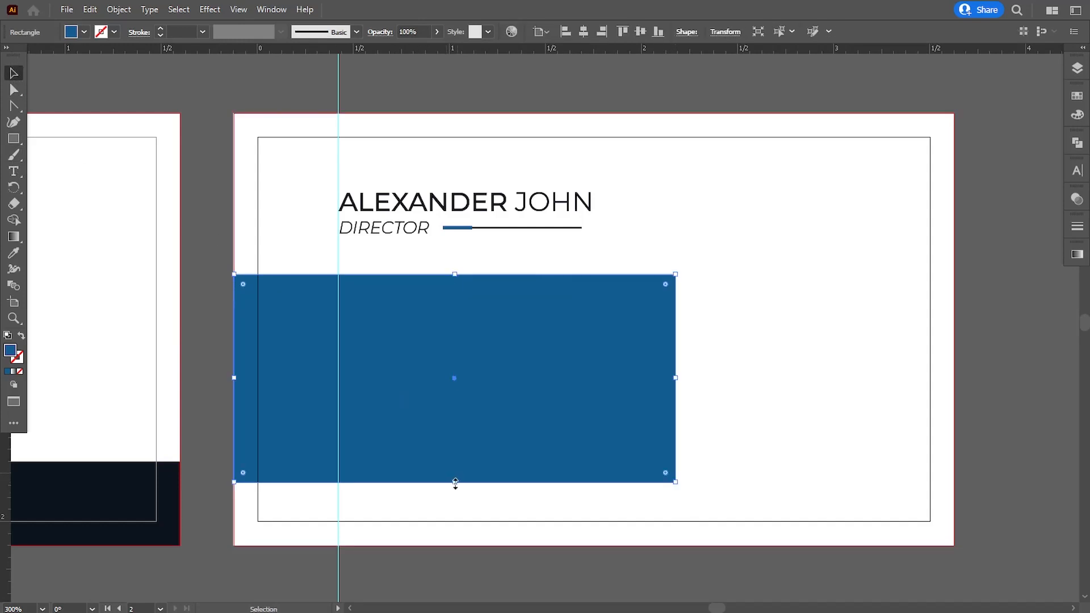
drag(455, 482, 452, 482)
drag(455, 274, 456, 269)
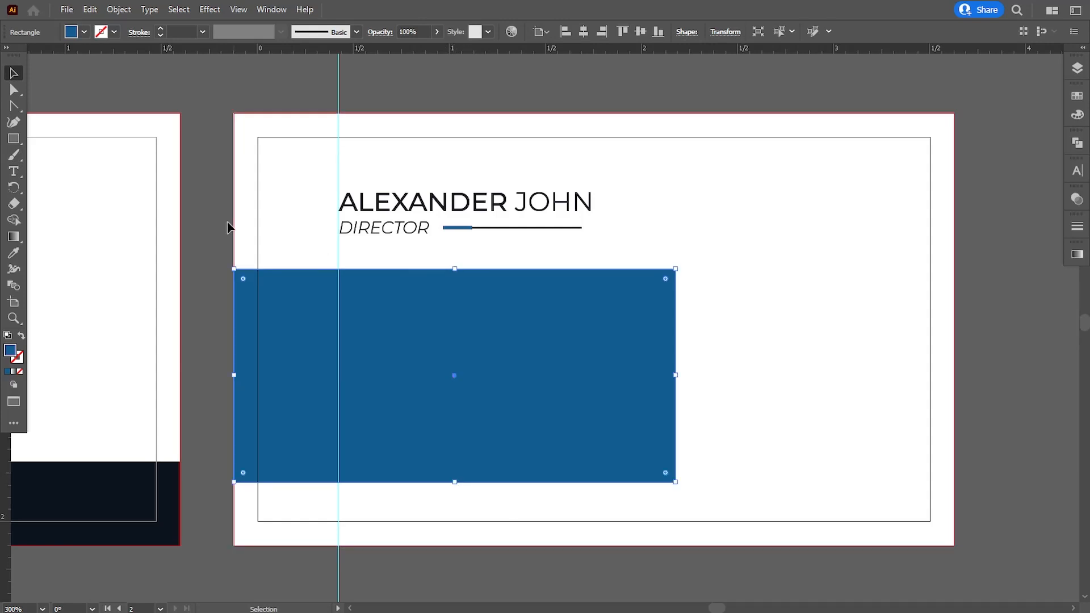
click(146, 294)
Move the phone, globe and pin icons with the QR code beside the card back
scroll(170, 284, left, 15)
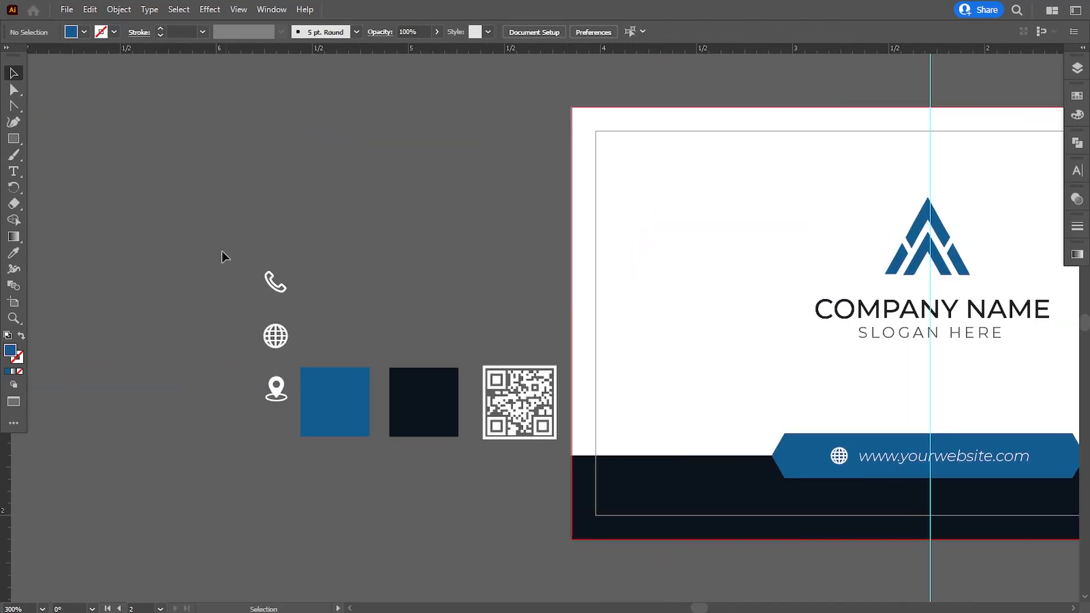
drag(223, 256, 293, 404)
drag(280, 347, 484, 509)
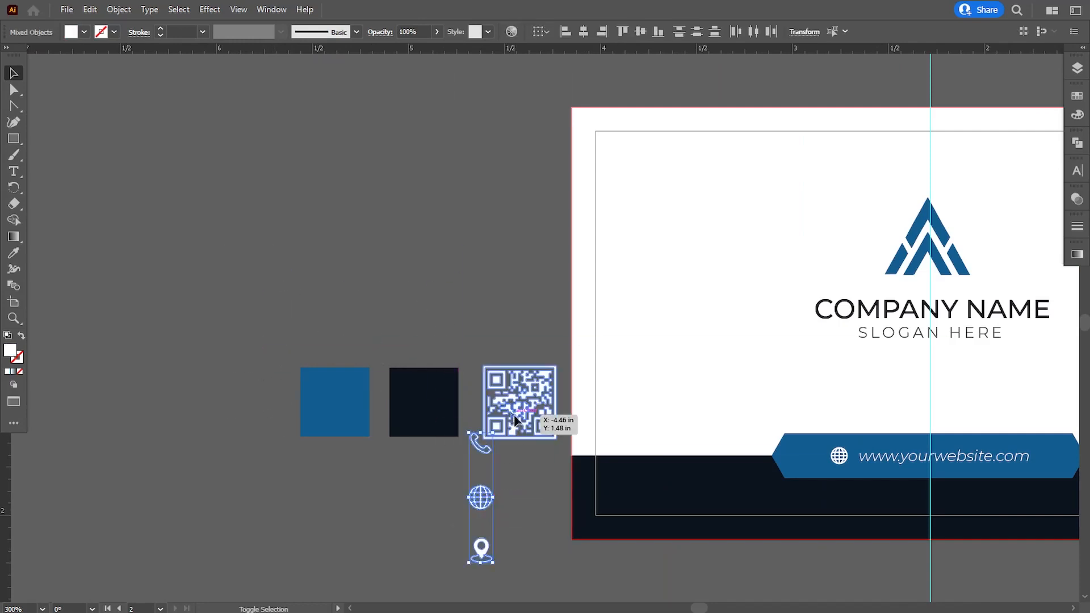
drag(515, 420, 727, 307)
drag(533, 393, 761, 348)
click(761, 348)
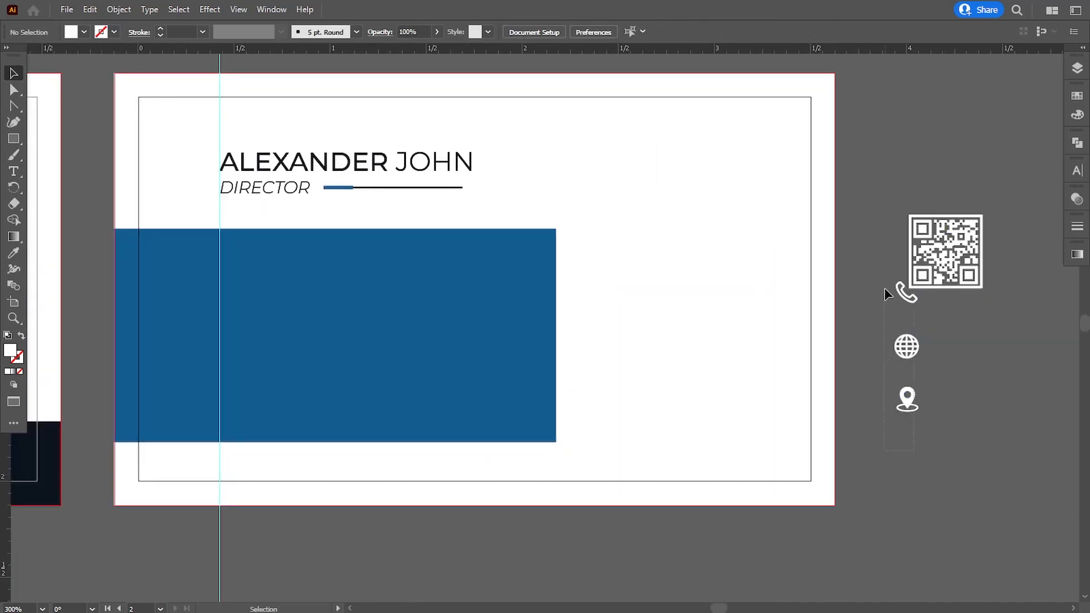
Place the contact icons on the blue panel, bring them to front, and scale them down
drag(902, 292, 263, 319)
right_click(263, 319)
mouse_move(318, 471)
click(437, 474)
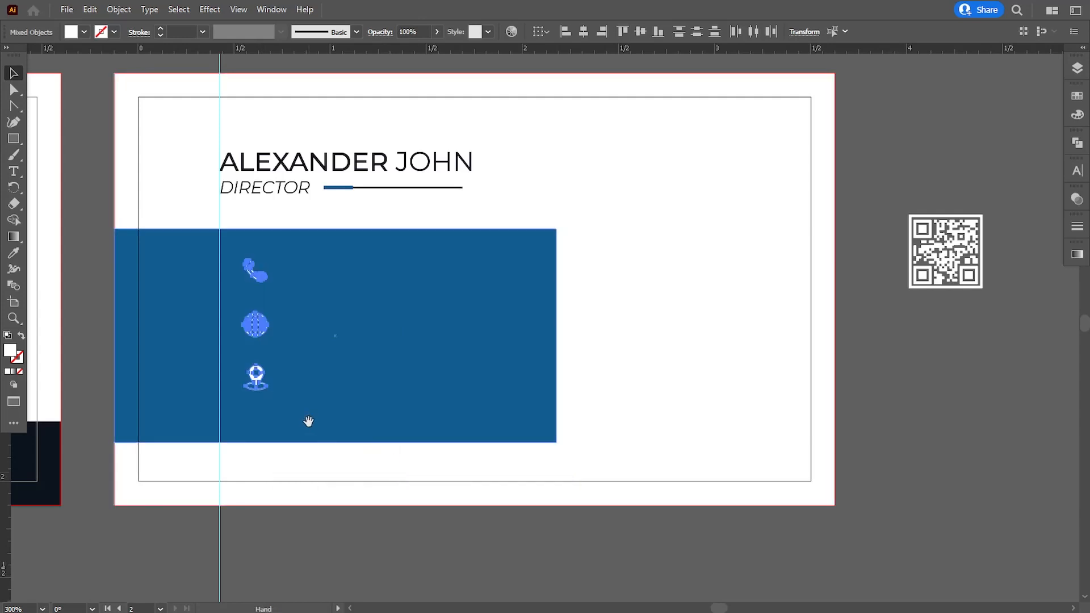
drag(309, 422, 377, 426)
key(Left)
key(Left)
key(Left)
key(Left)
key(Left)
key(Left)
key(Left)
key(Left)
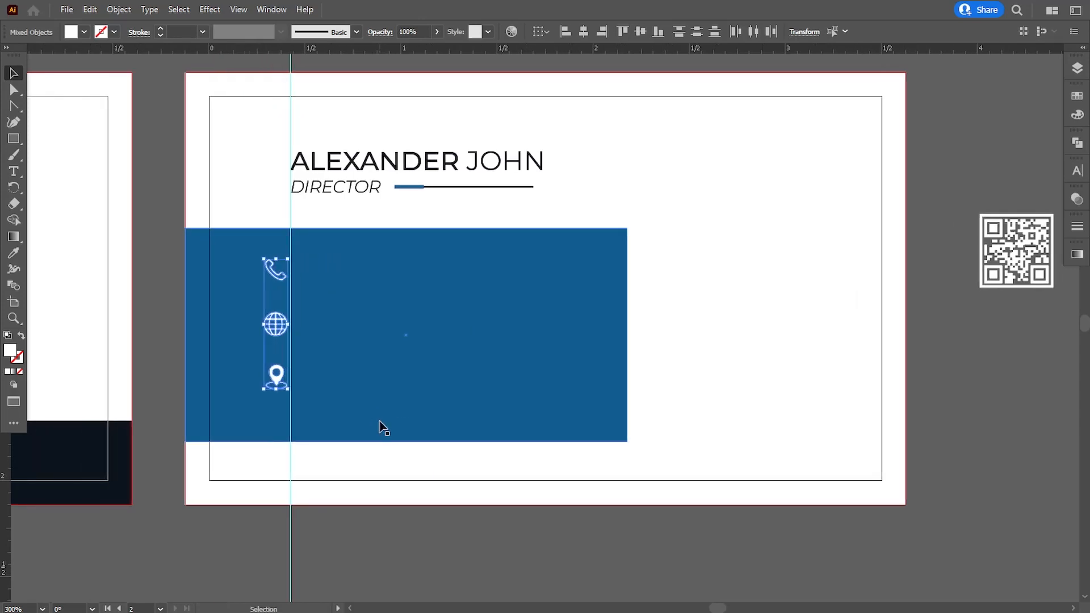
key(Left)
key(Left)
key(Left)
key(Left)
drag(283, 258, 277, 269)
click(348, 475)
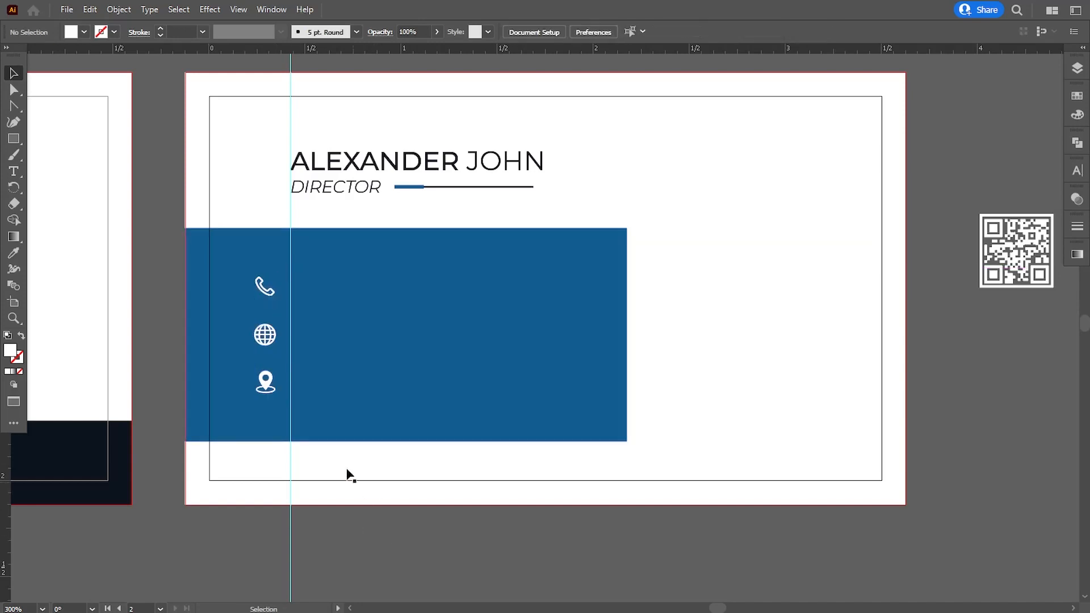
click(275, 390)
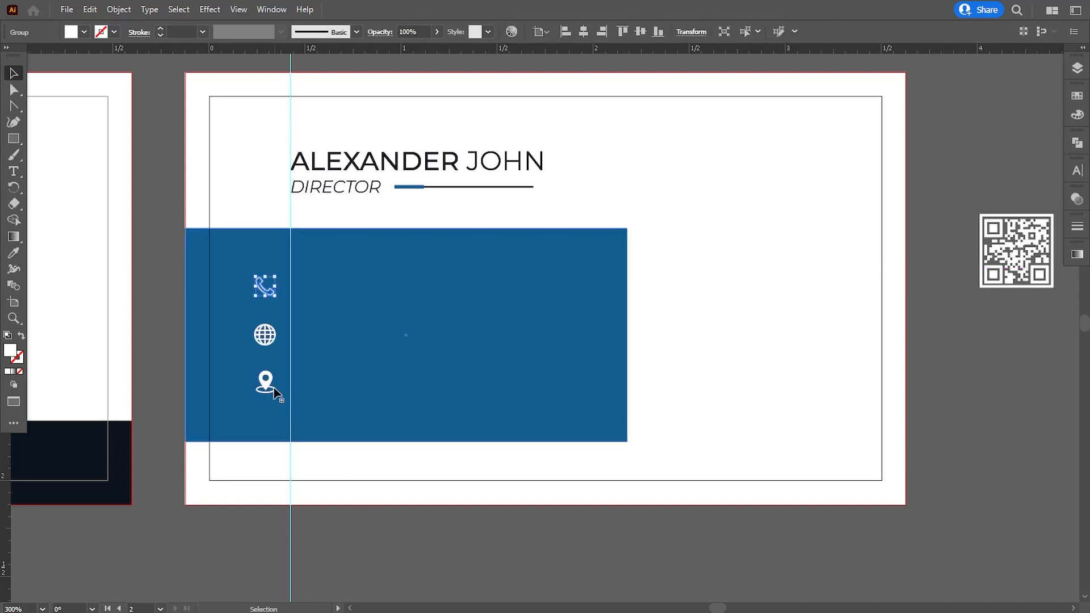
Start a new text line beside the phone icon and clear its placeholder text
click(357, 528)
key(t)
scroll(392, 348, right, 1)
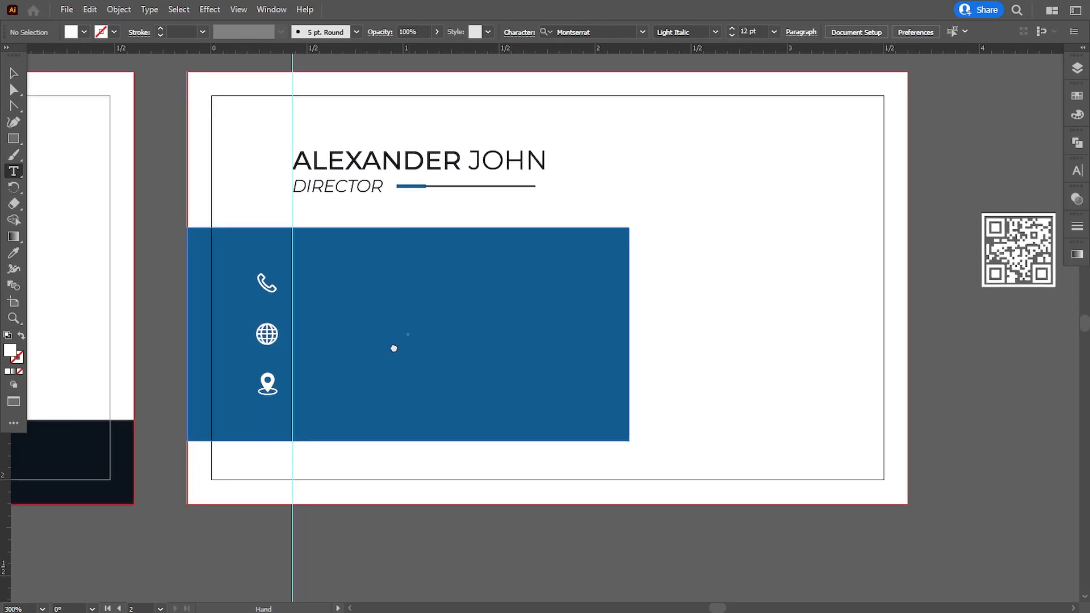
click(361, 306)
key(BackSpace)
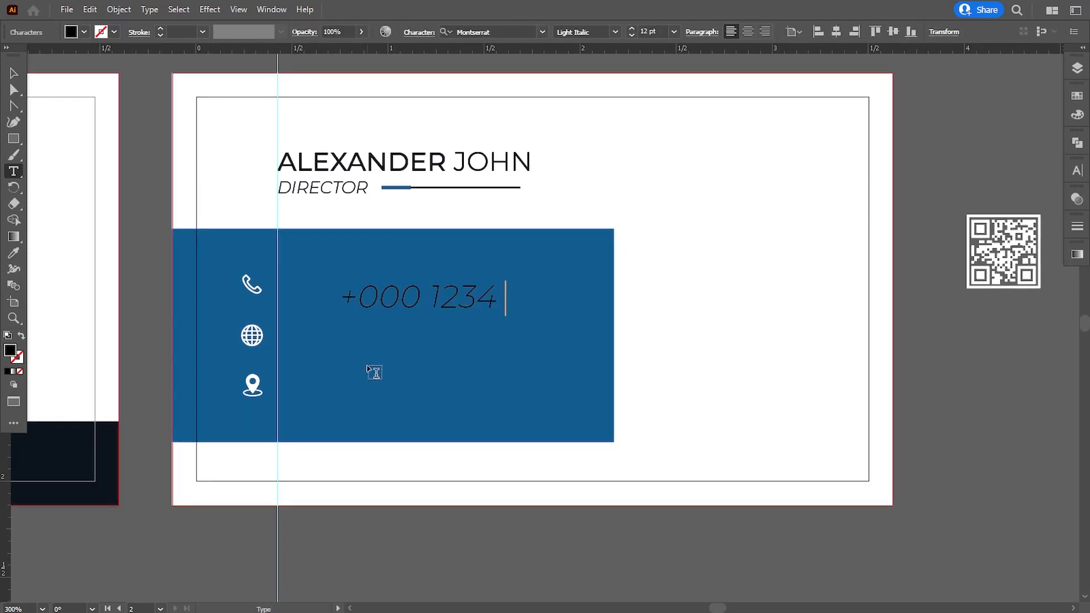
Set the phone number text to Montserrat Light, fill it white (#ffffff), and scale it down
click(13, 74)
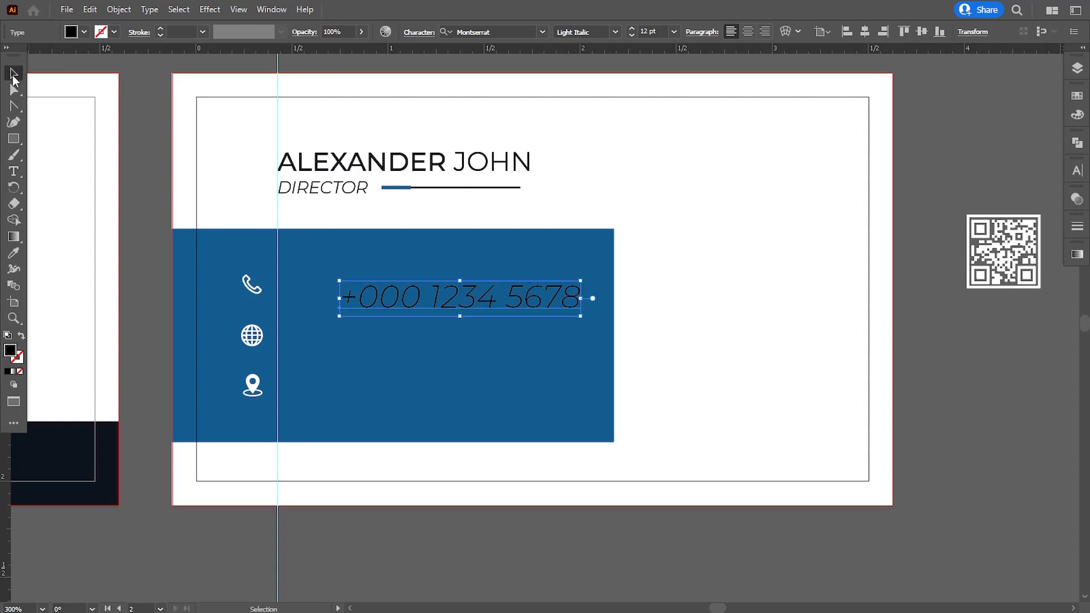
click(501, 33)
text(mon)
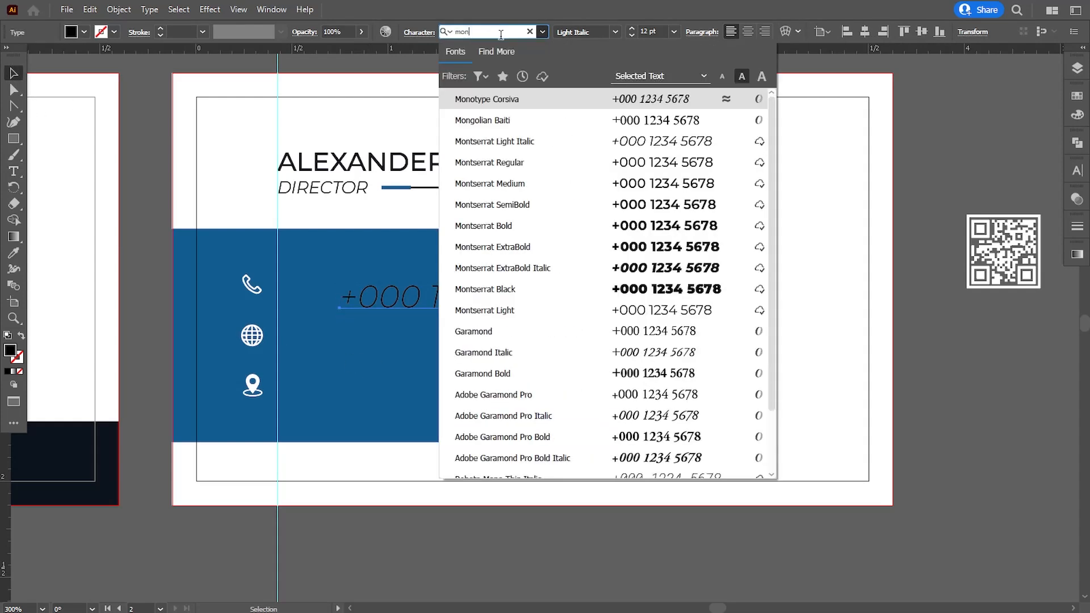
click(489, 310)
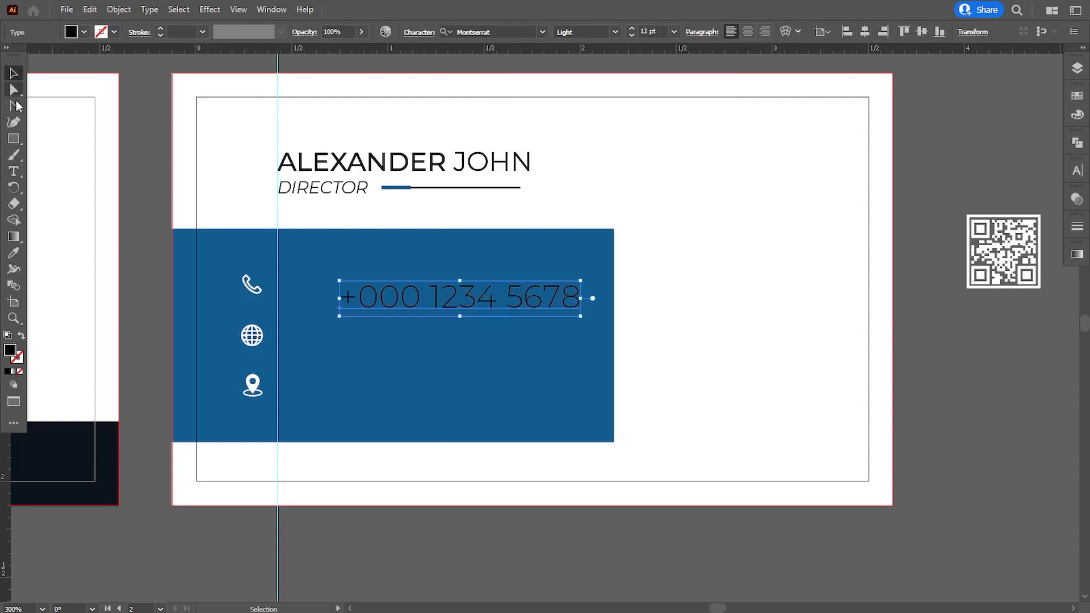
double_click(10, 351)
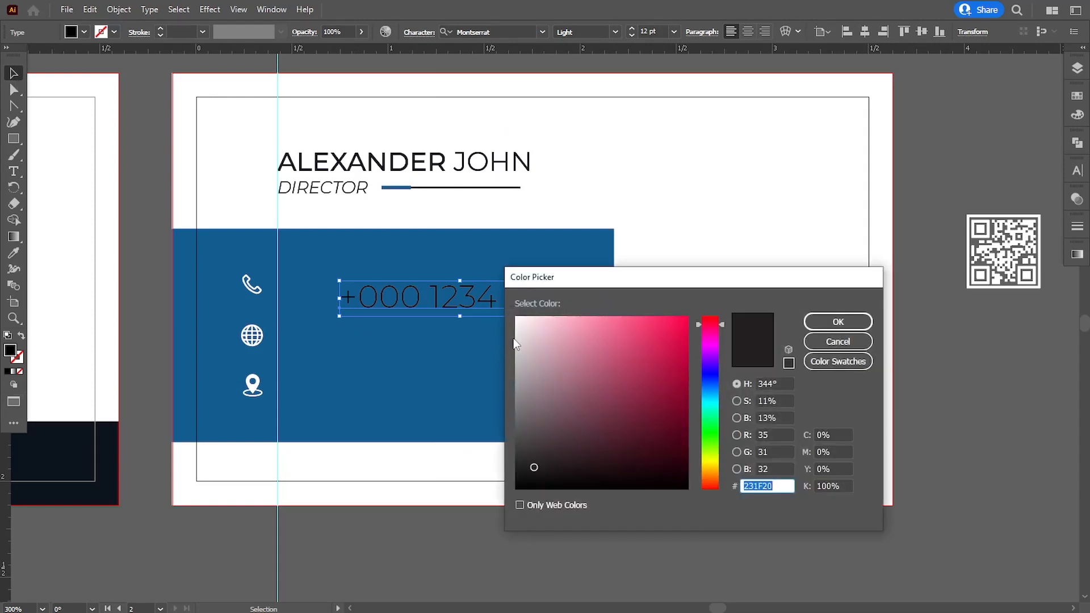
text(ffffff)
click(838, 321)
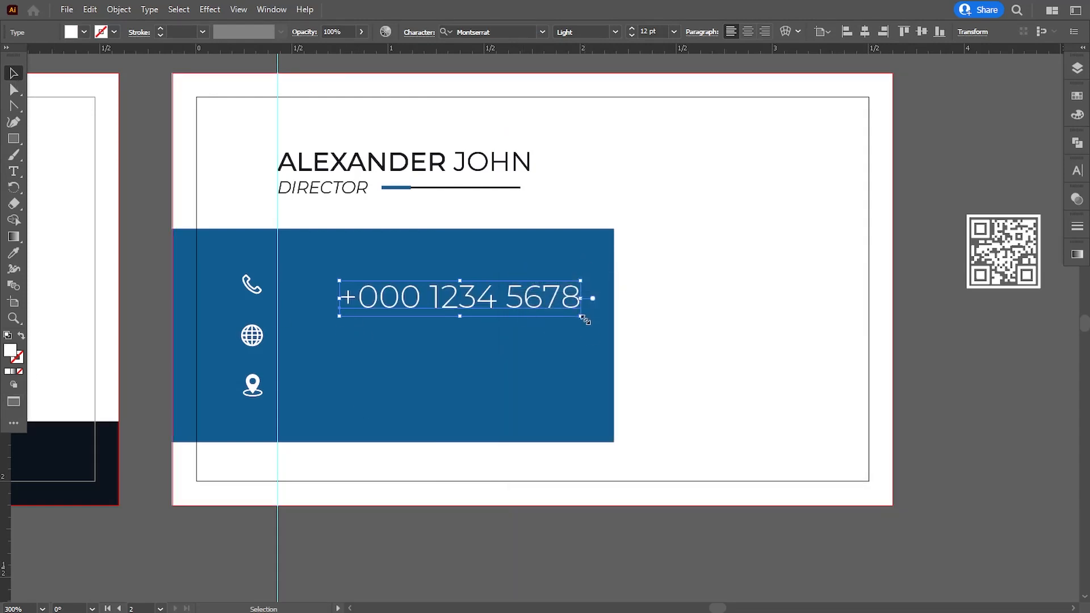
drag(586, 311, 454, 301)
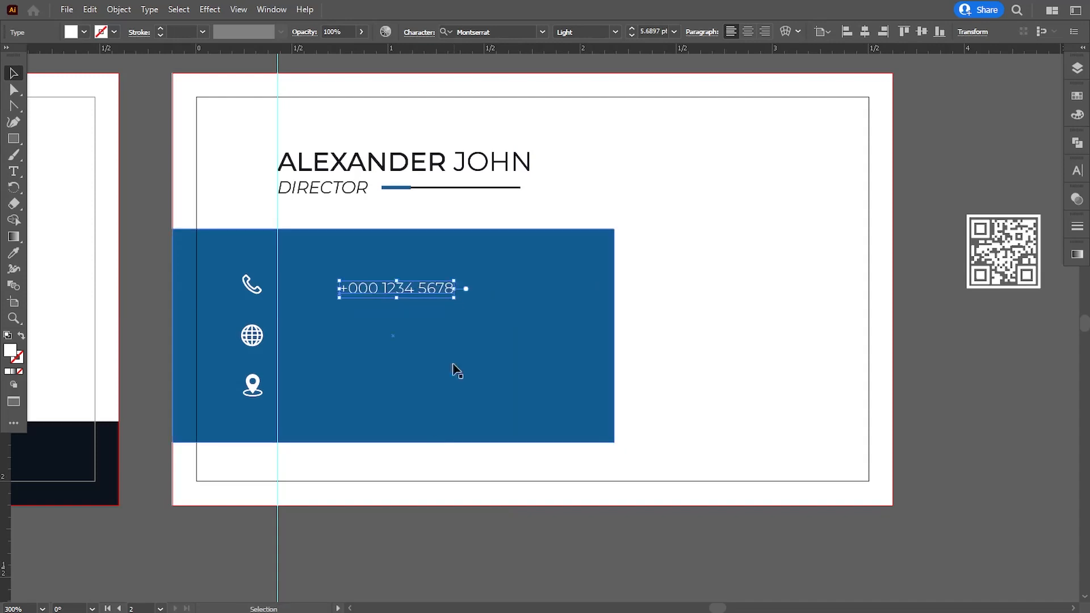
click(454, 370)
Line up both phone number lines beside the phone icon, nudging them up slightly
drag(383, 293, 323, 305)
shift+click(335, 281)
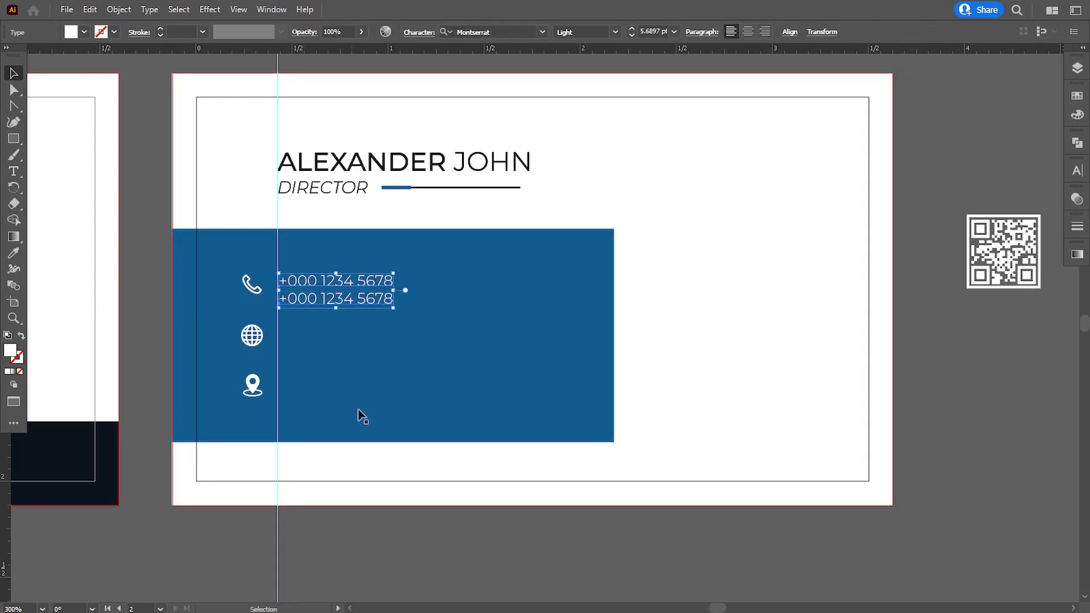
key(Up)
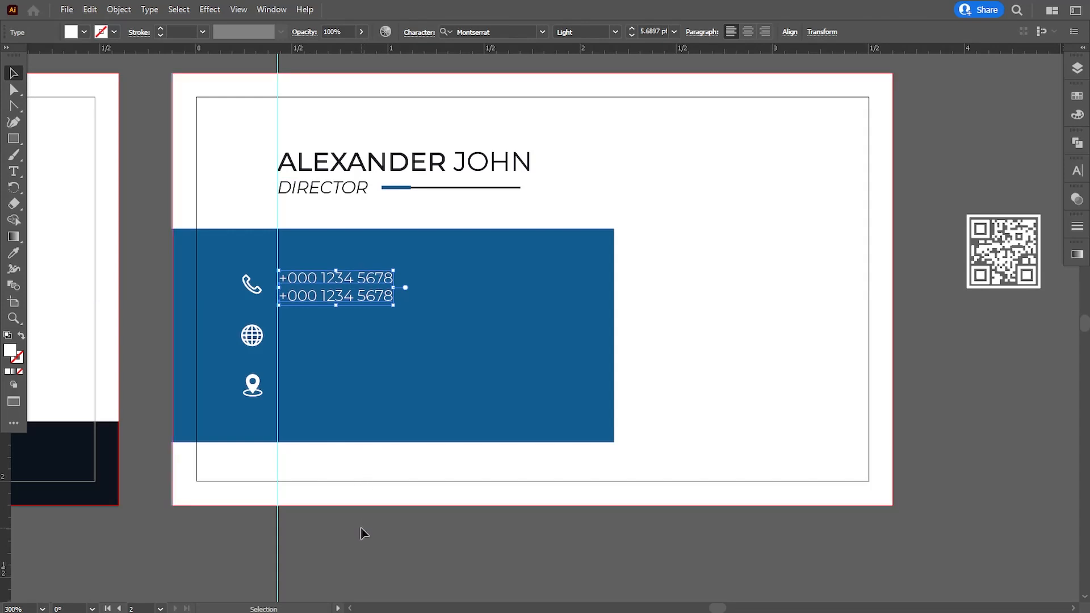
click(363, 533)
Copy the phone lines beside the globe icon and retype them as the website and email
scroll(349, 474, down, 1)
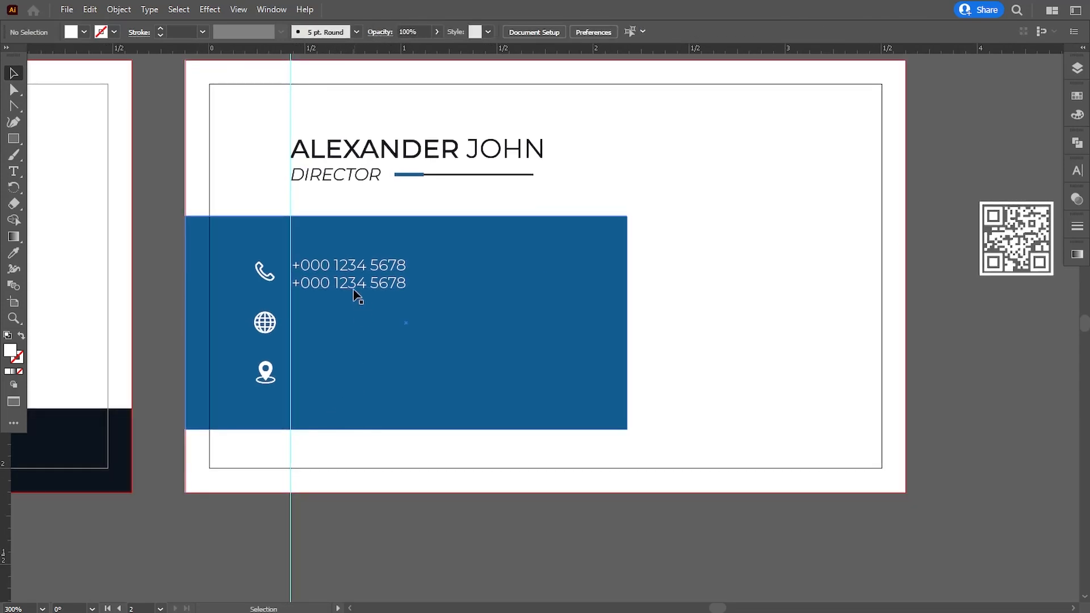
drag(356, 296, 416, 284)
alt+shift+drag(338, 273, 444, 321)
click(326, 523)
double_click(297, 316)
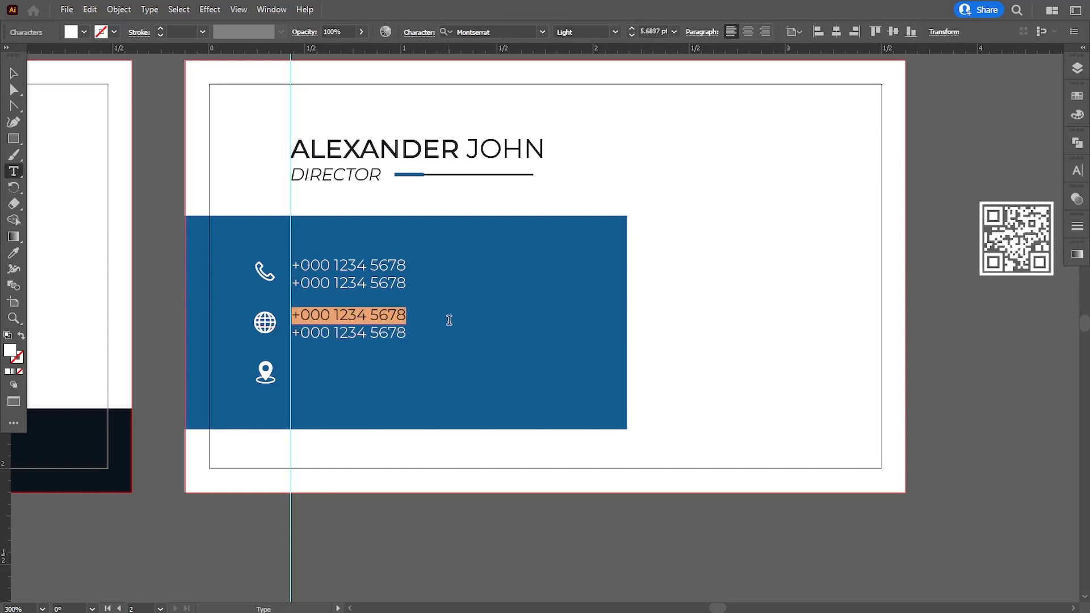
text(www.company.com)
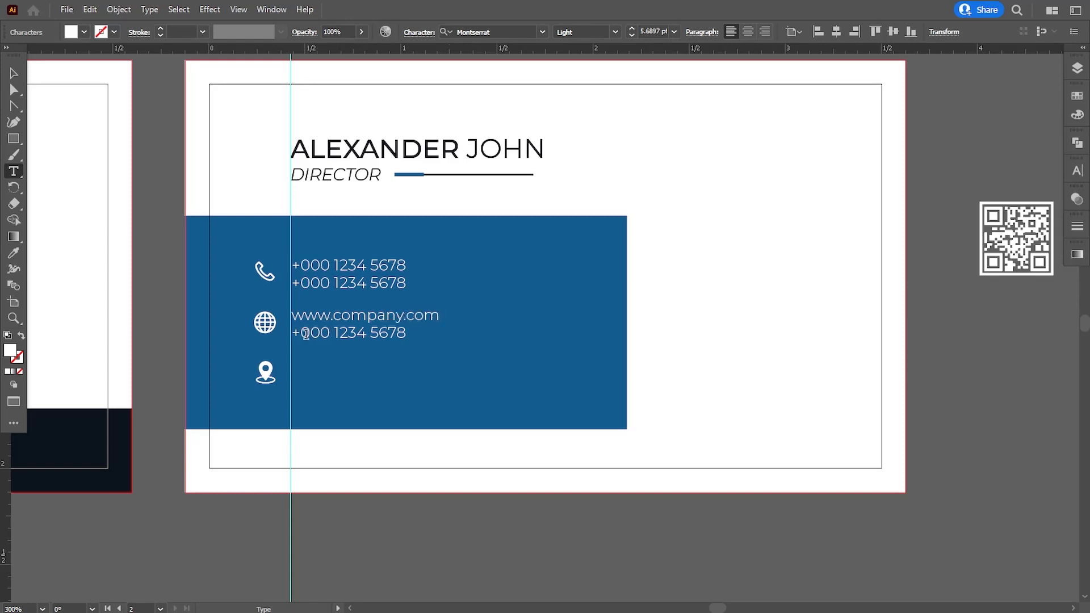
drag(295, 335, 428, 342)
text(info@yourmain.com)
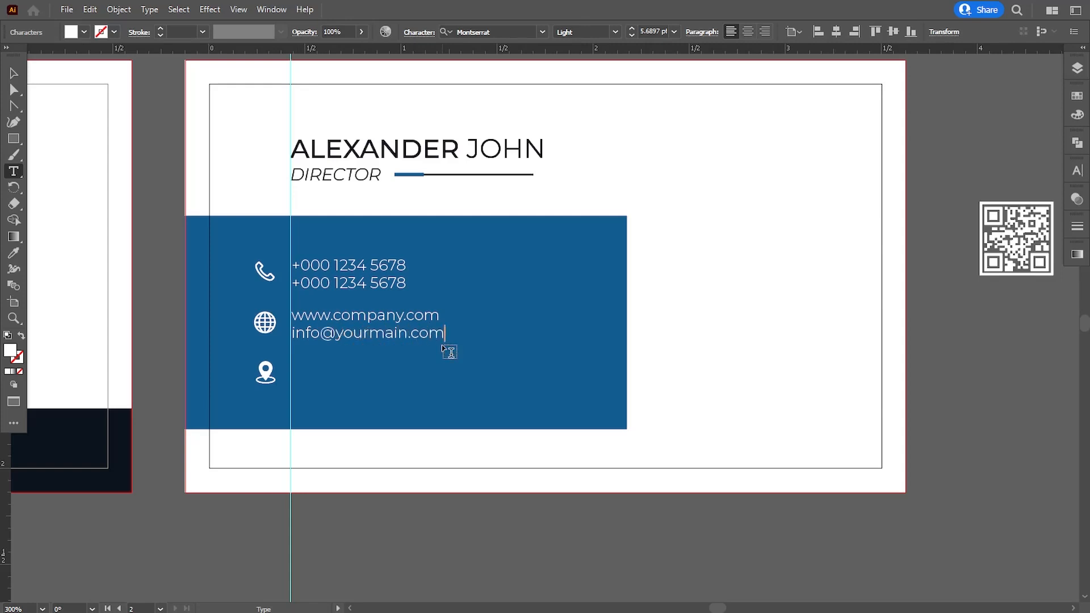
click(13, 72)
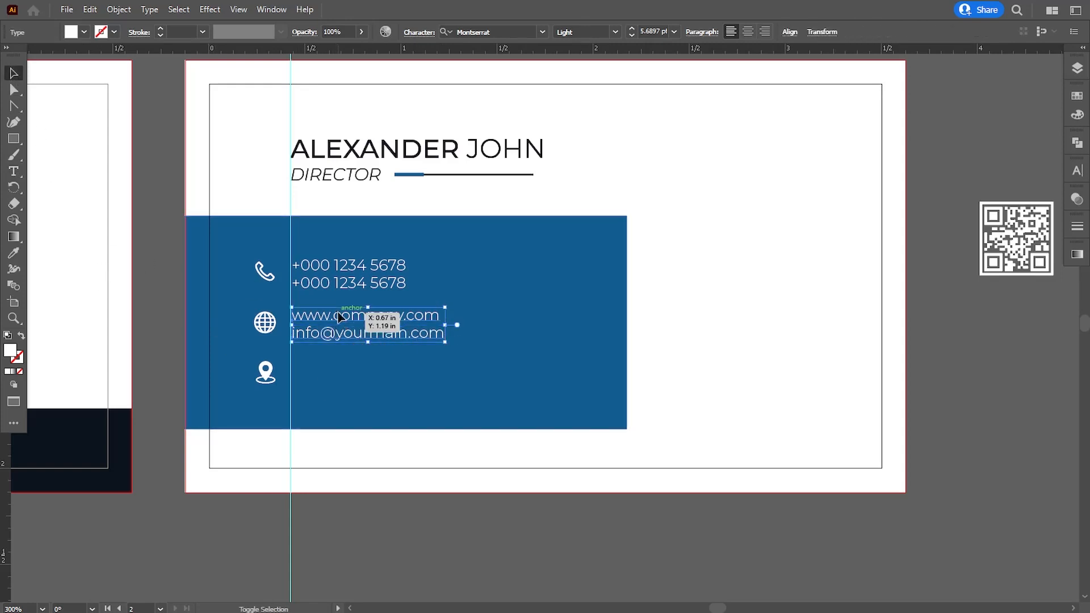
Copy the lines beside the location icon, retype them as the address, and delete leftover email text
drag(339, 318, 348, 363)
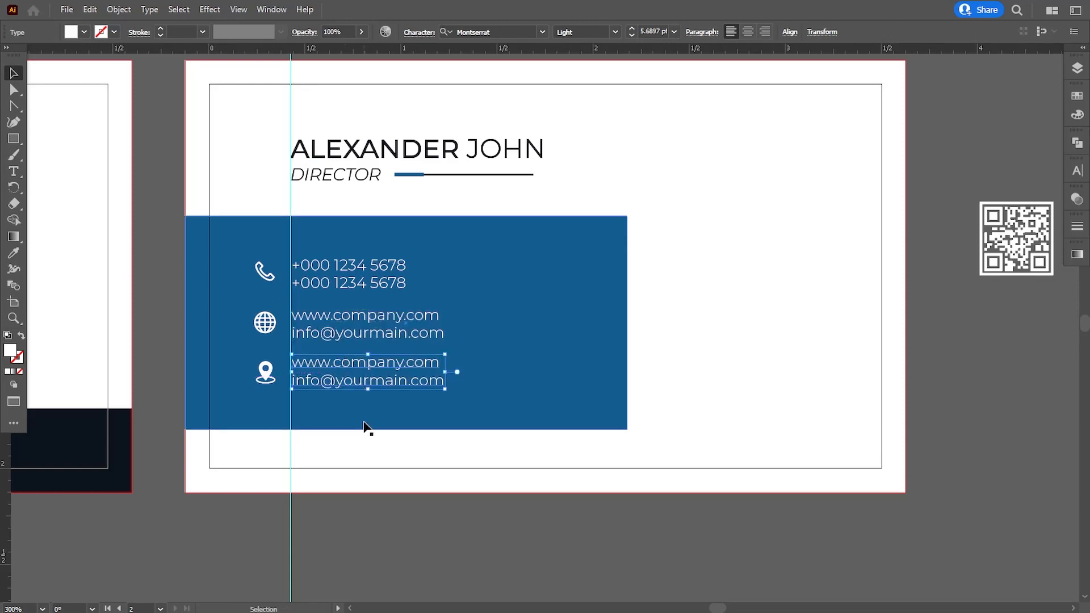
double_click(308, 369)
drag(294, 362, 451, 369)
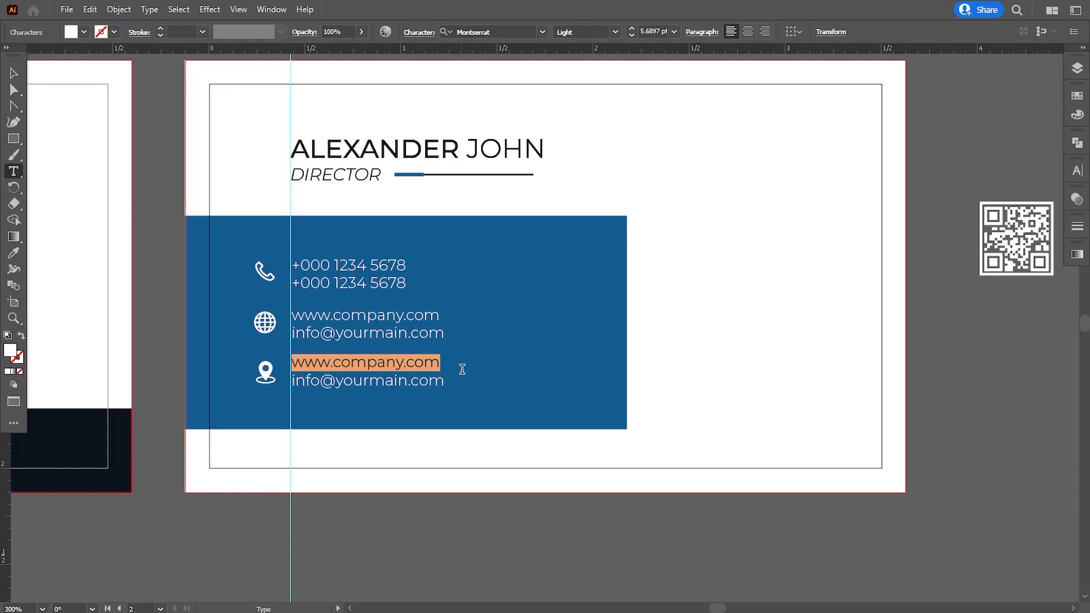
text(your Address Here)
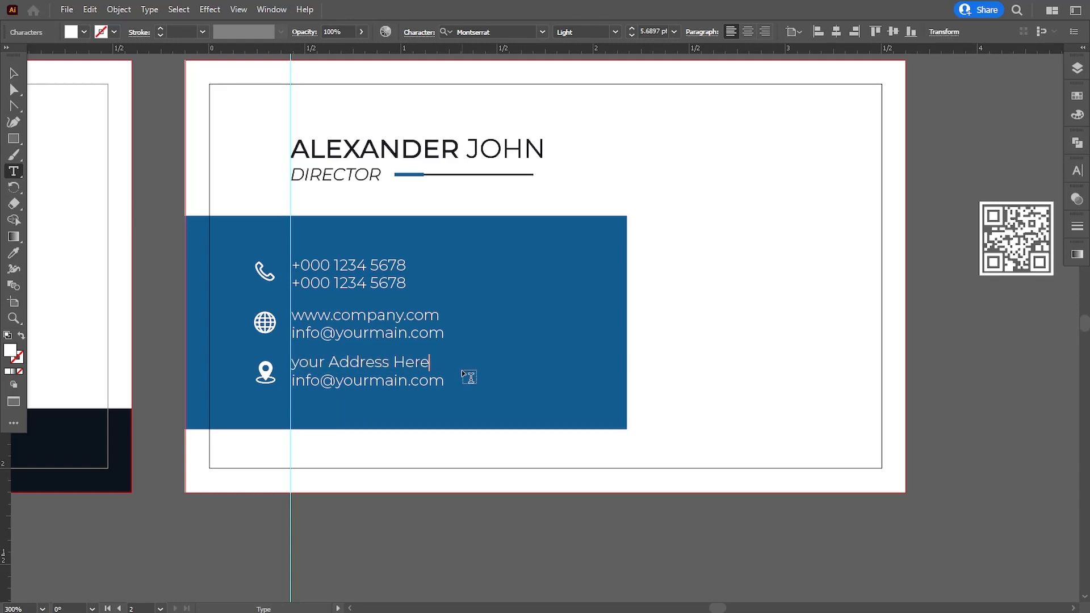
text(4)
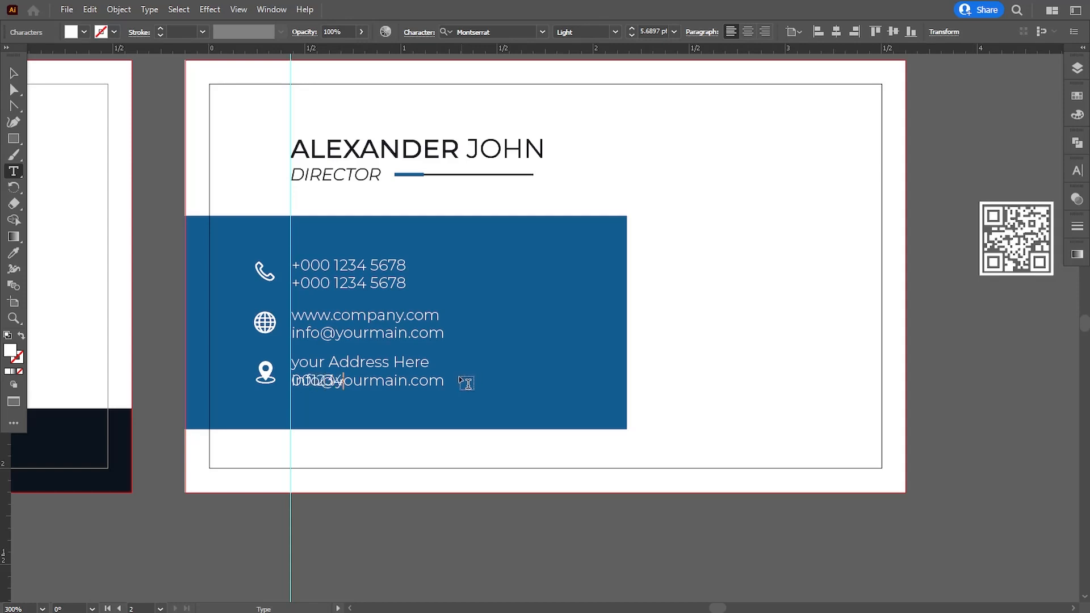
key(Escape)
click(446, 463)
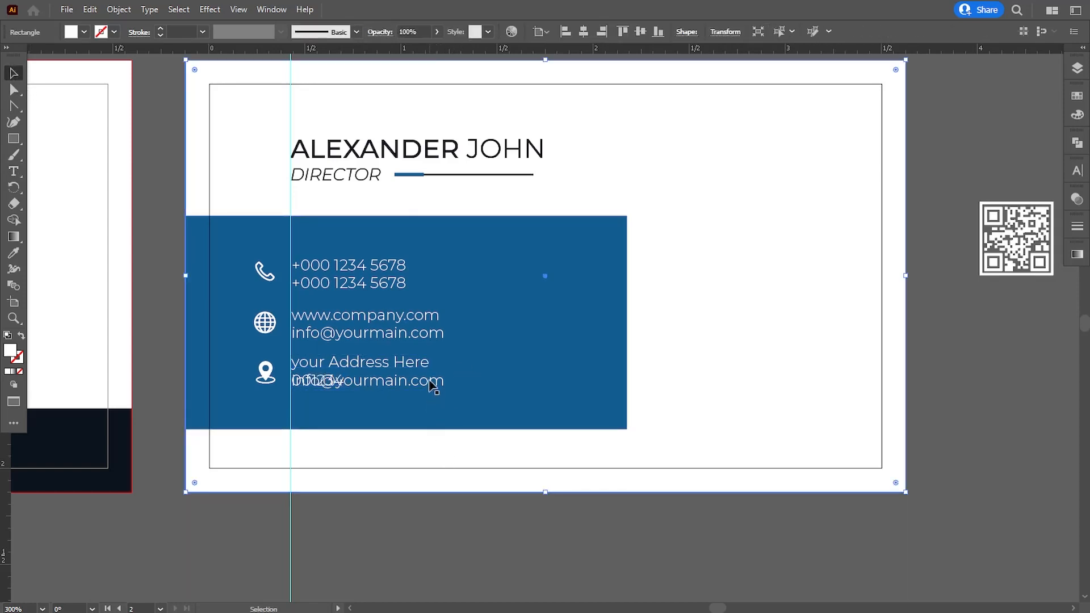
click(434, 385)
key(Delete)
key(t)
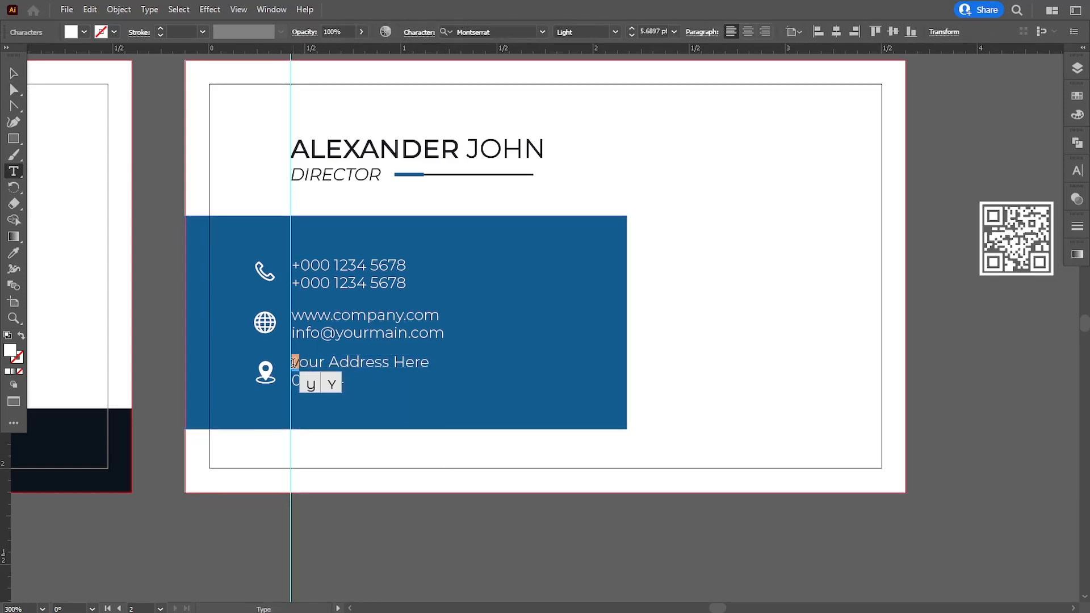
key(Escape)
click(362, 455)
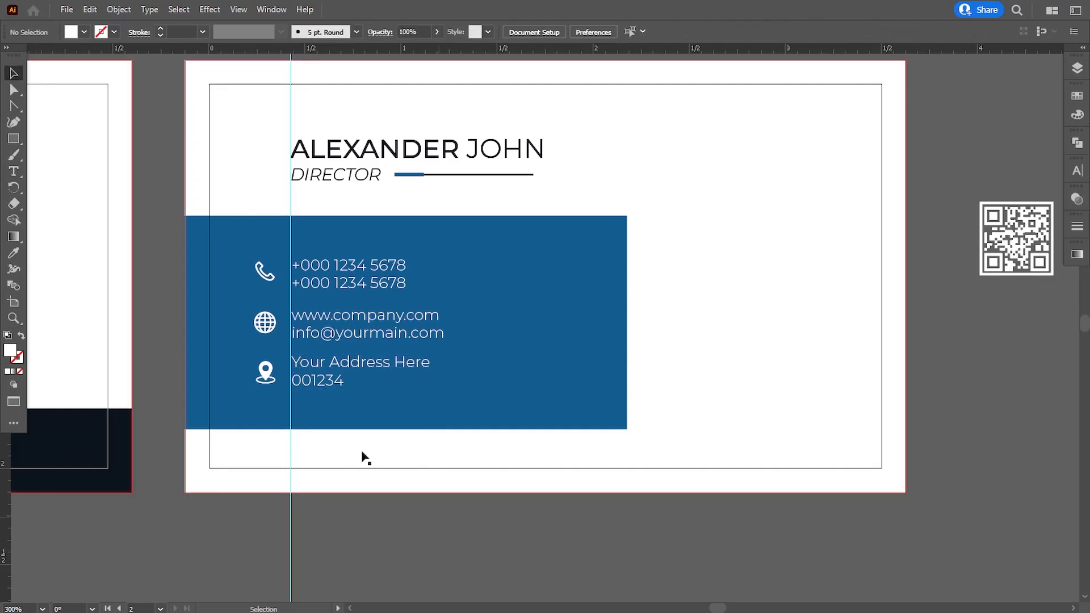
Draw a thin white bar under the phone numbers and flatten it into a rule
key(ctrl+=)
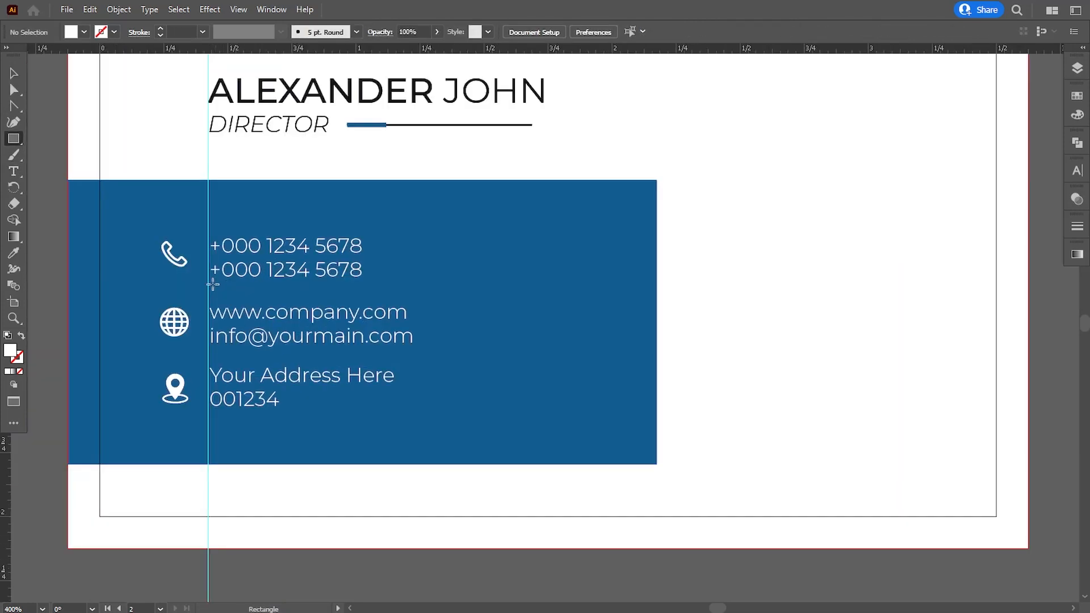
drag(209, 285, 406, 294)
key(ctrl+=)
key(ctrl+=)
drag(543, 312, 542, 332)
click(57, 370)
drag(514, 411, 476, 363)
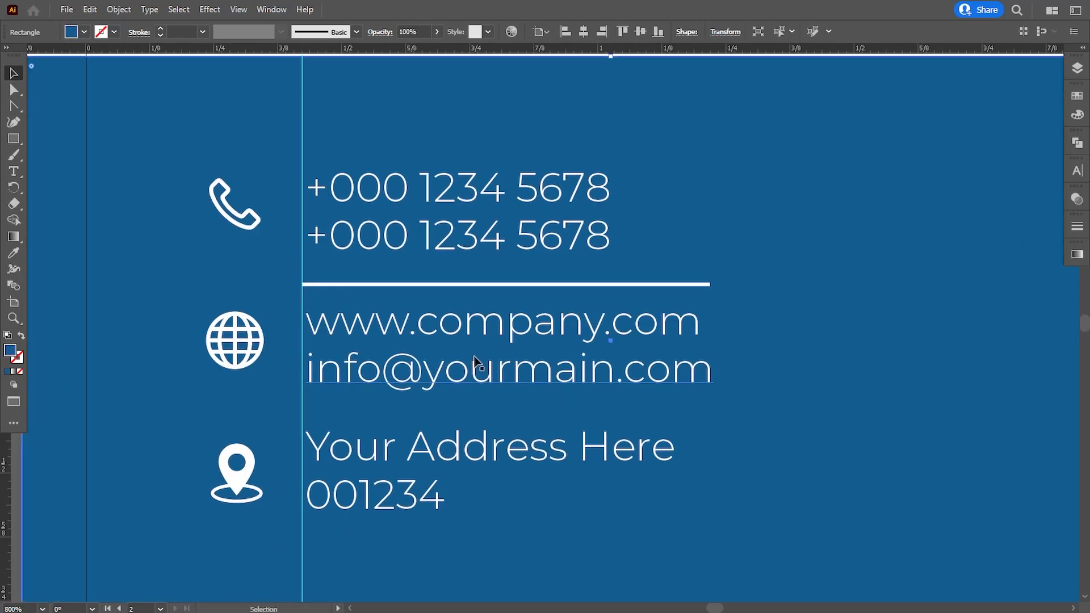
Fine-tune the white rule's thickness and position under the phone numbers
key(ctrl+=)
click(348, 240)
drag(382, 239, 383, 238)
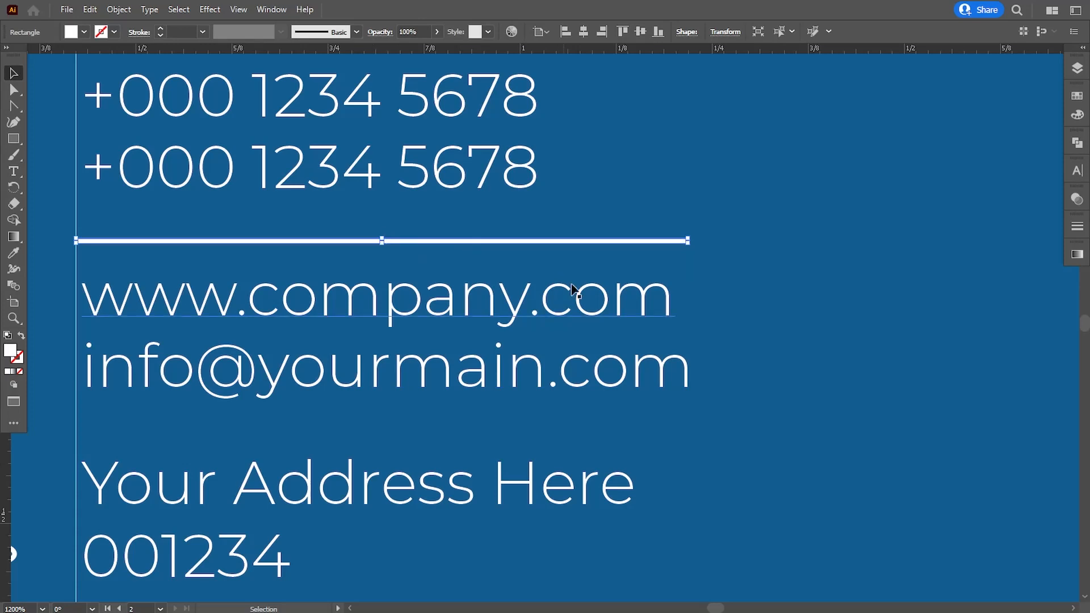
click(736, 305)
click(307, 241)
click(666, 319)
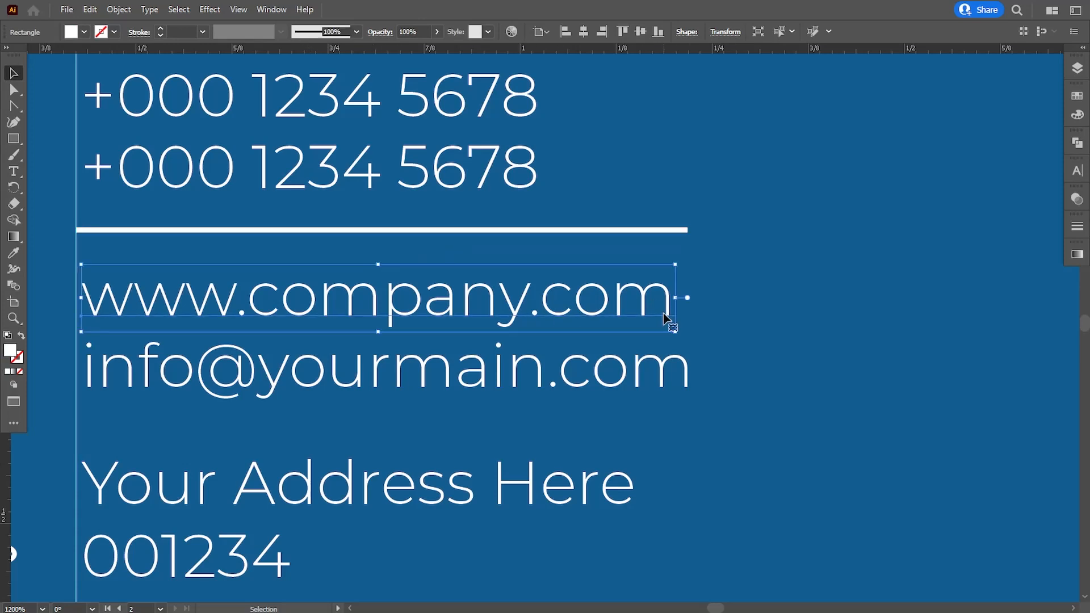
key(ctrl+=)
key(ctrl+=)
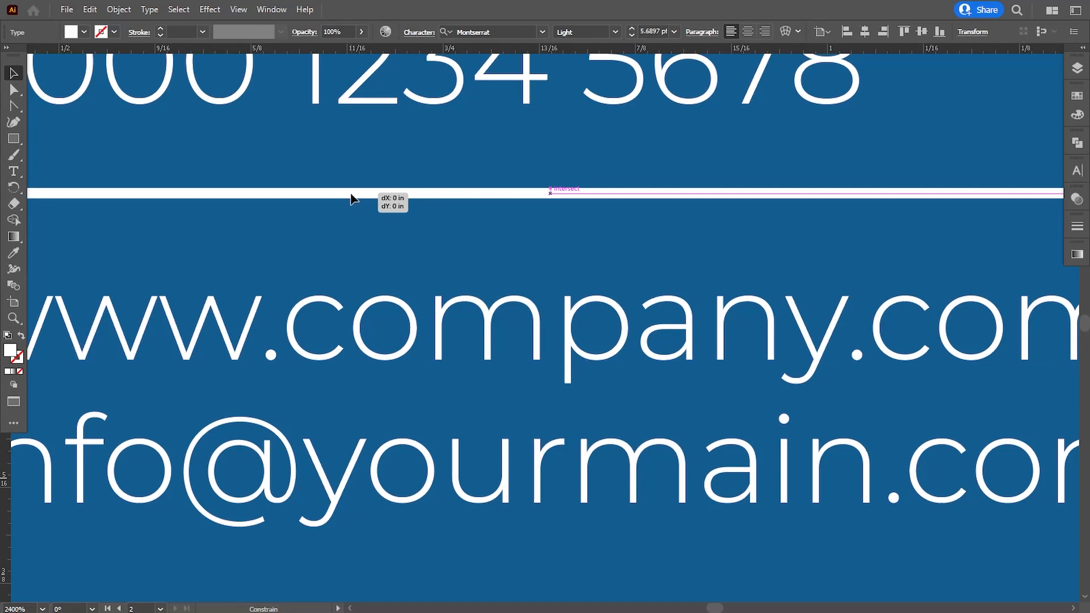
drag(350, 200, 352, 202)
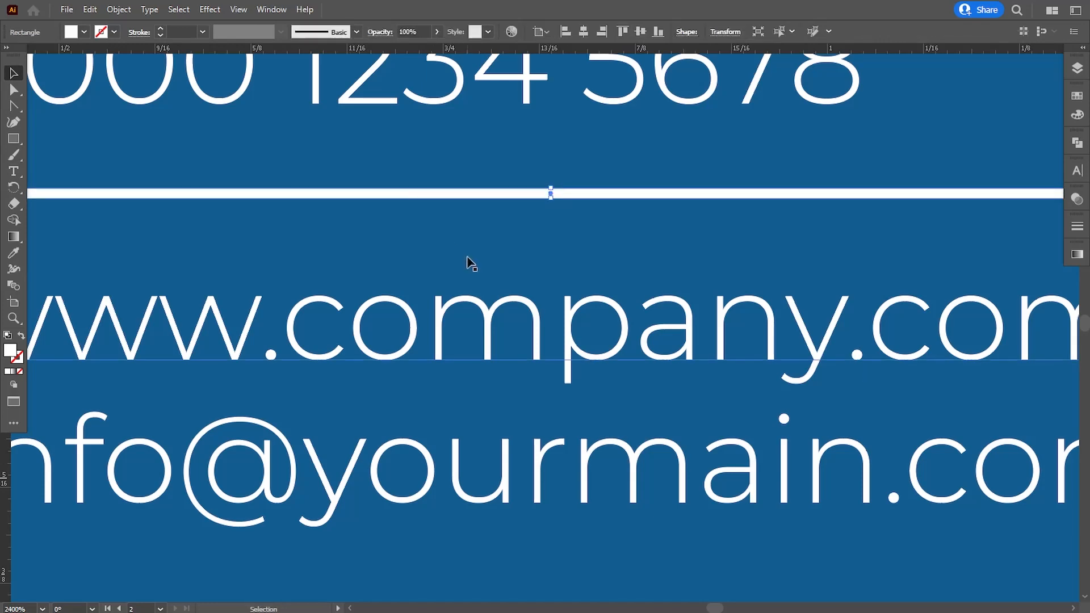
key(ctrl+minus)
key(ctrl+minus)
click(74, 326)
Copy the white rule below the email line to separate the website and email group
key(v)
key(ctrl+plus)
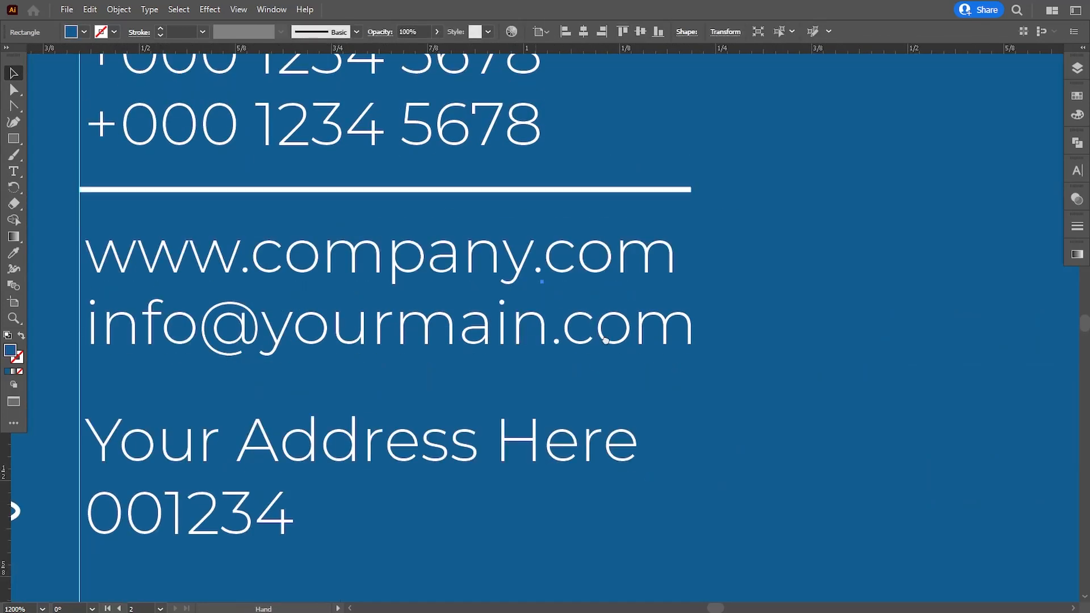
scroll(396, 151, left, 2)
scroll(395, 151, down, 1)
drag(394, 148, 392, 348)
click(341, 295)
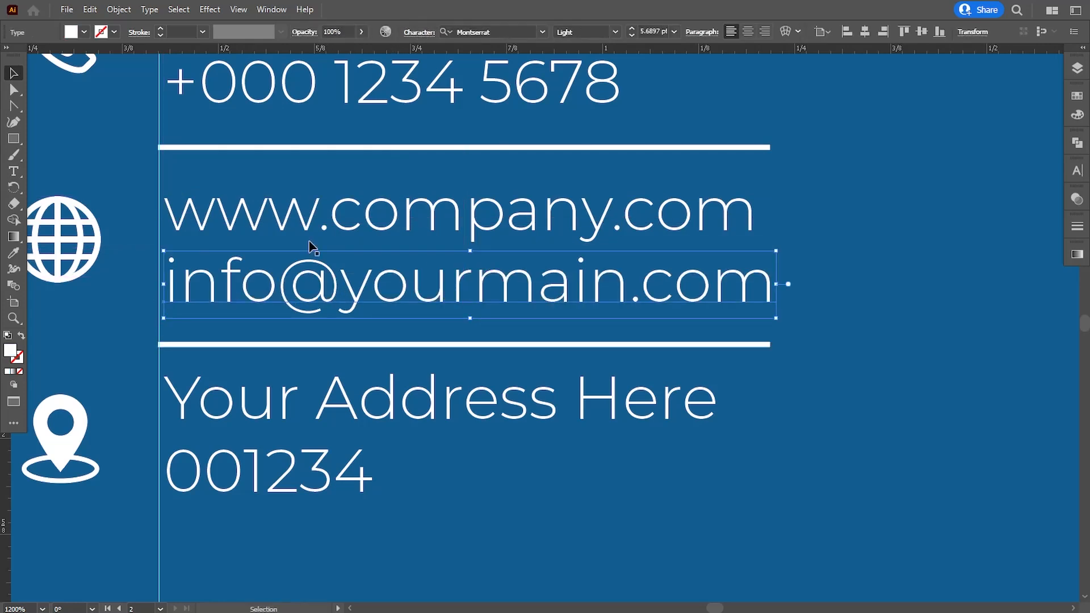
shift+click(287, 210)
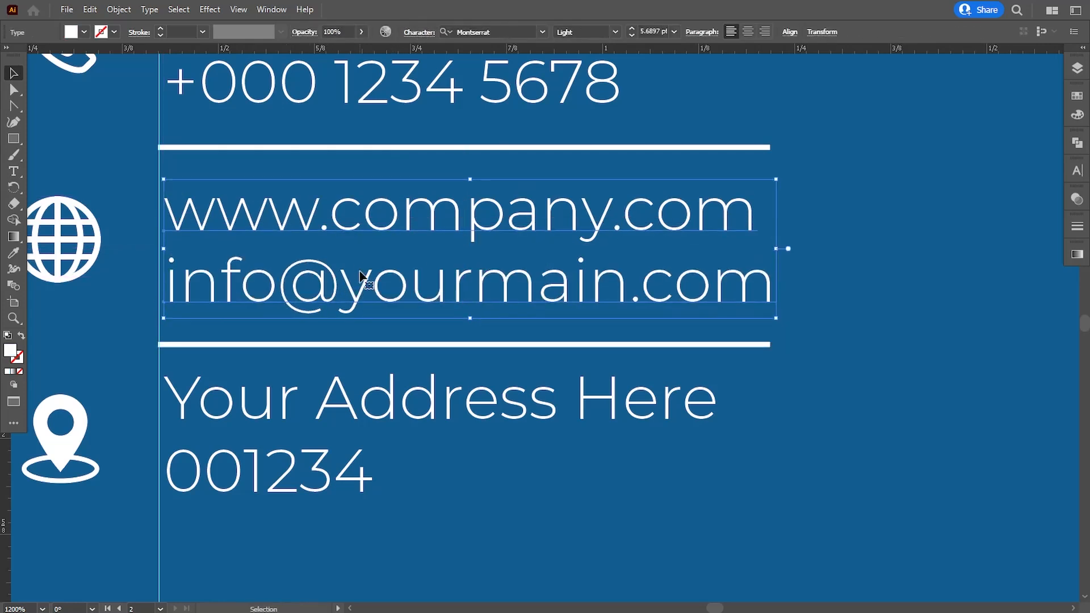
Nudge the address lines into place beside the location icon
click(465, 495)
drag(292, 479, 290, 487)
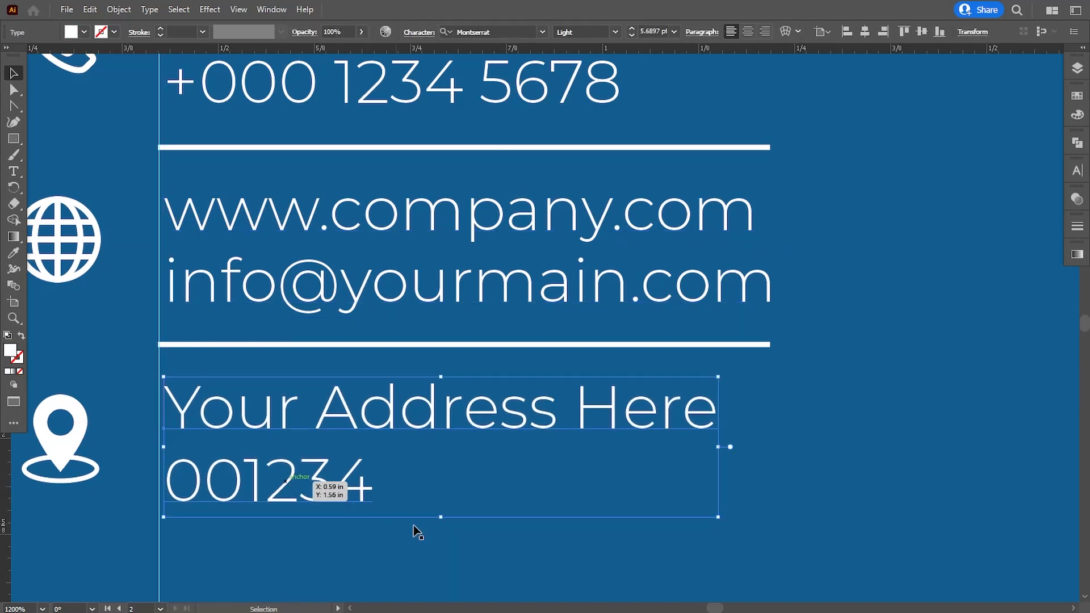
click(418, 528)
scroll(396, 468, down, 4)
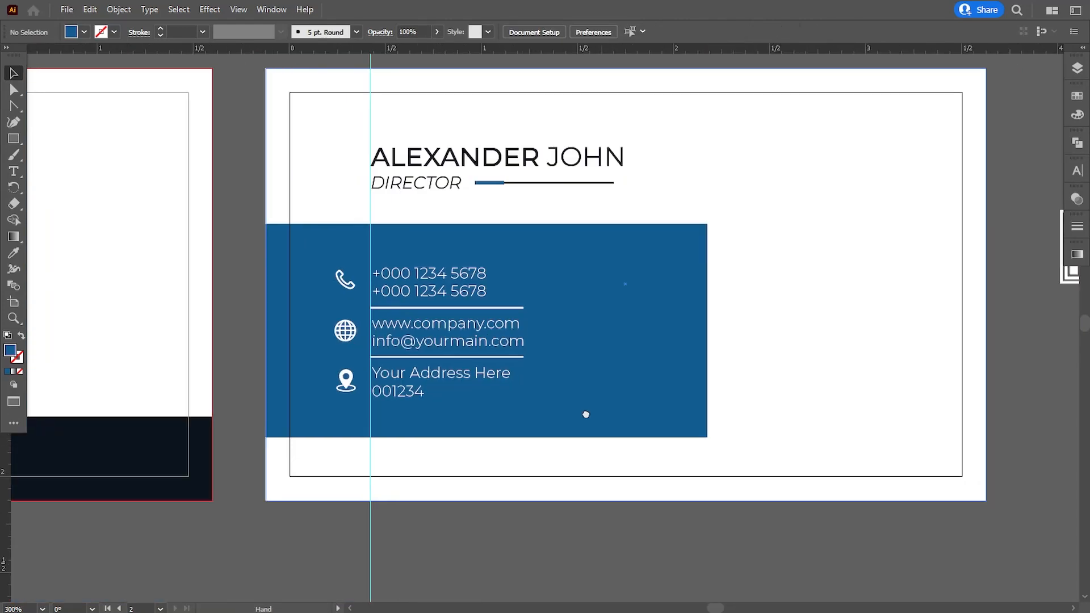
Narrow the blue contact panel to 1.64 in wide
drag(584, 414, 528, 421)
click(542, 437)
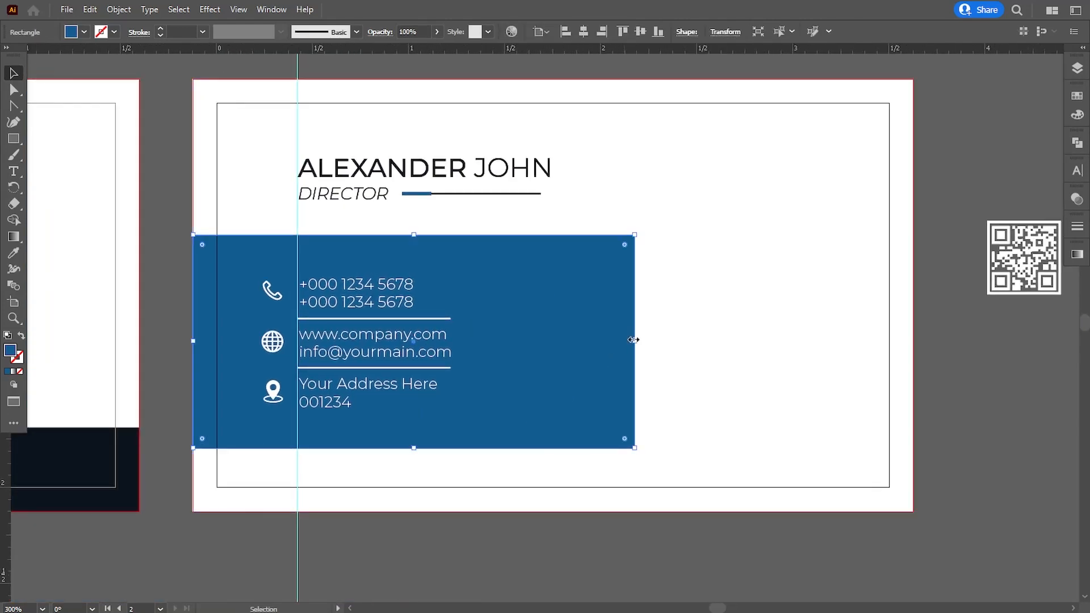
drag(635, 342, 487, 348)
Slant the panel's right edge outward at the bottom, then draw a new band across the card
click(15, 96)
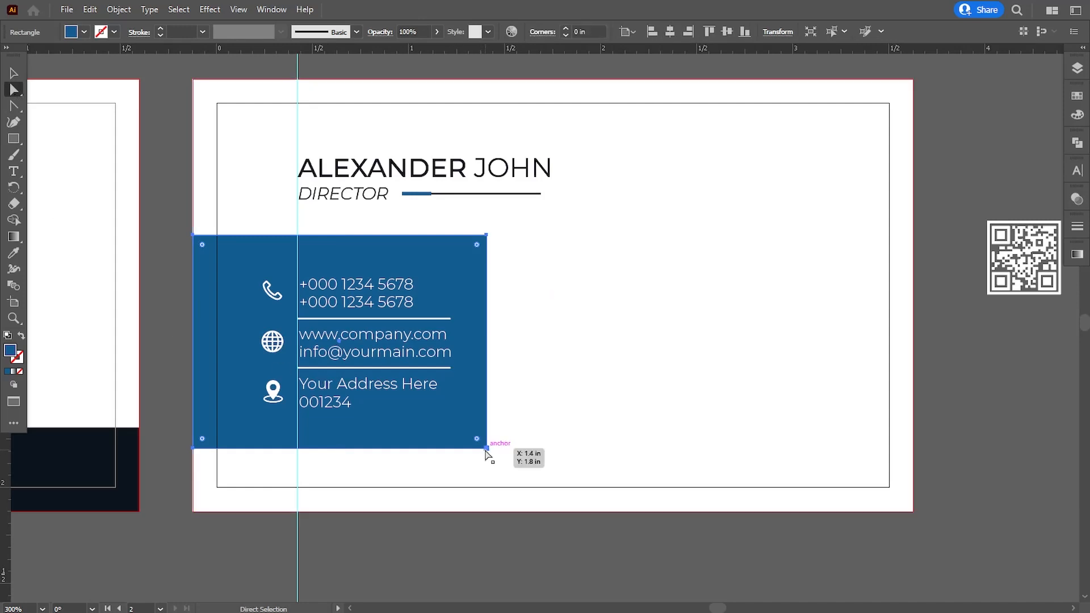
drag(487, 452, 617, 452)
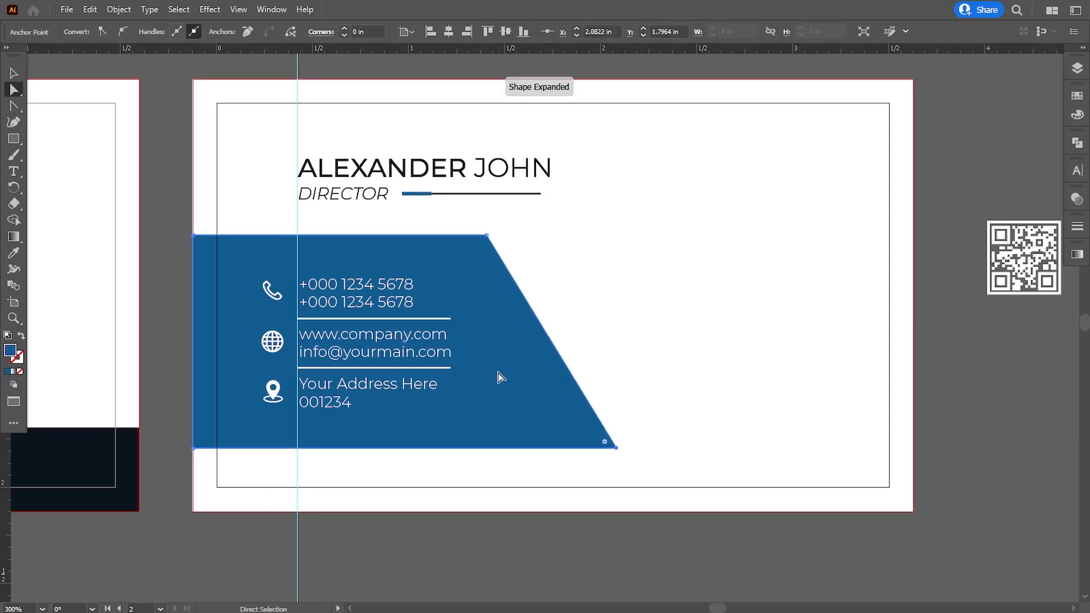
click(516, 550)
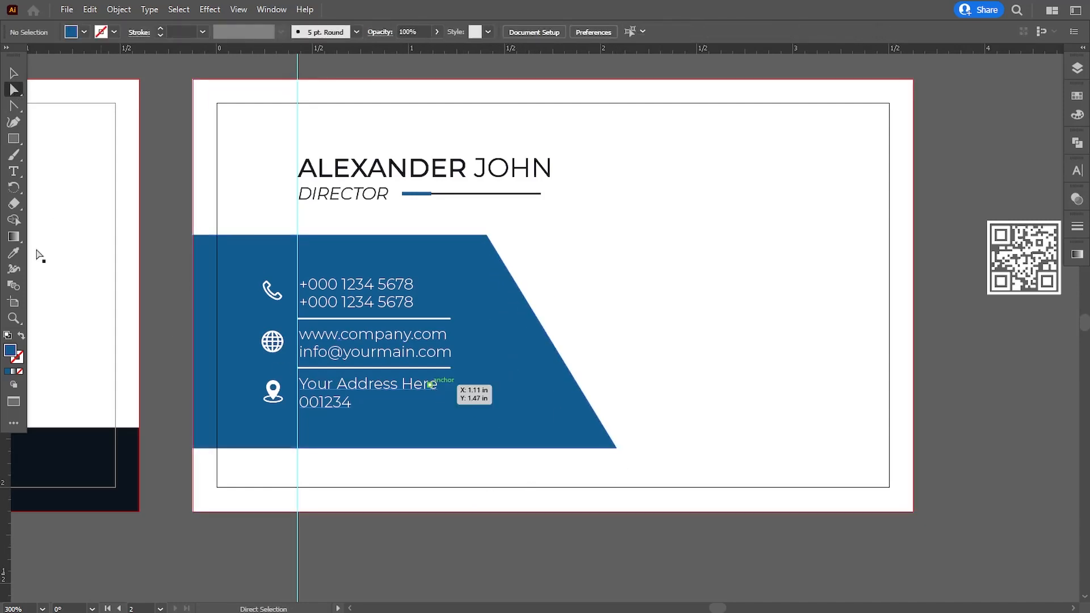
drag(452, 325, 912, 401)
Give the new band the dark navy fill sampled from the front card
click(13, 253)
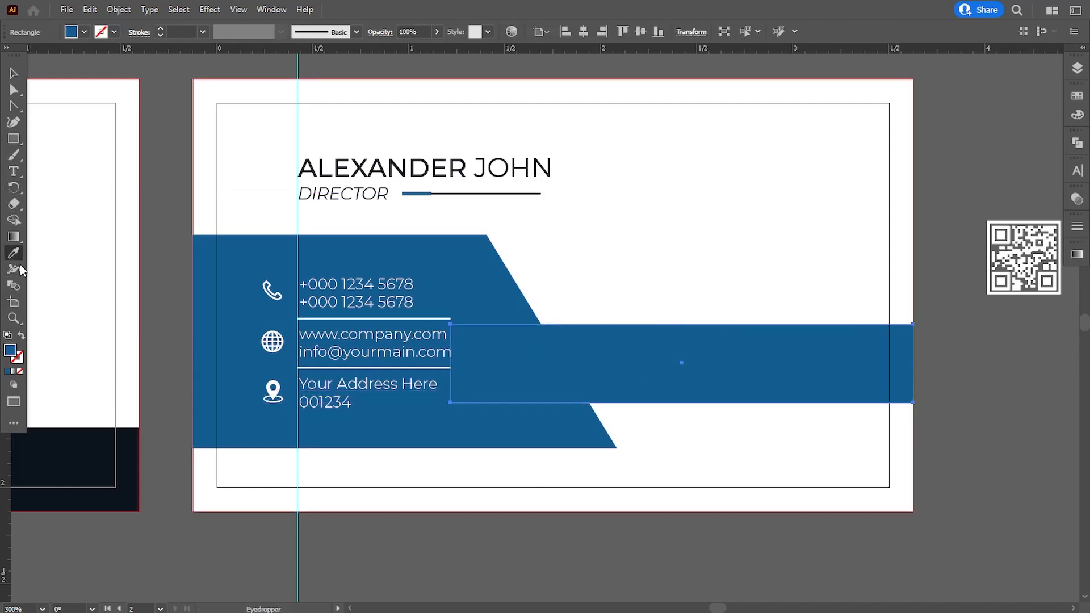
click(90, 462)
click(13, 73)
Move the navy band behind the blue panel in Layers and lower it slightly
click(1077, 68)
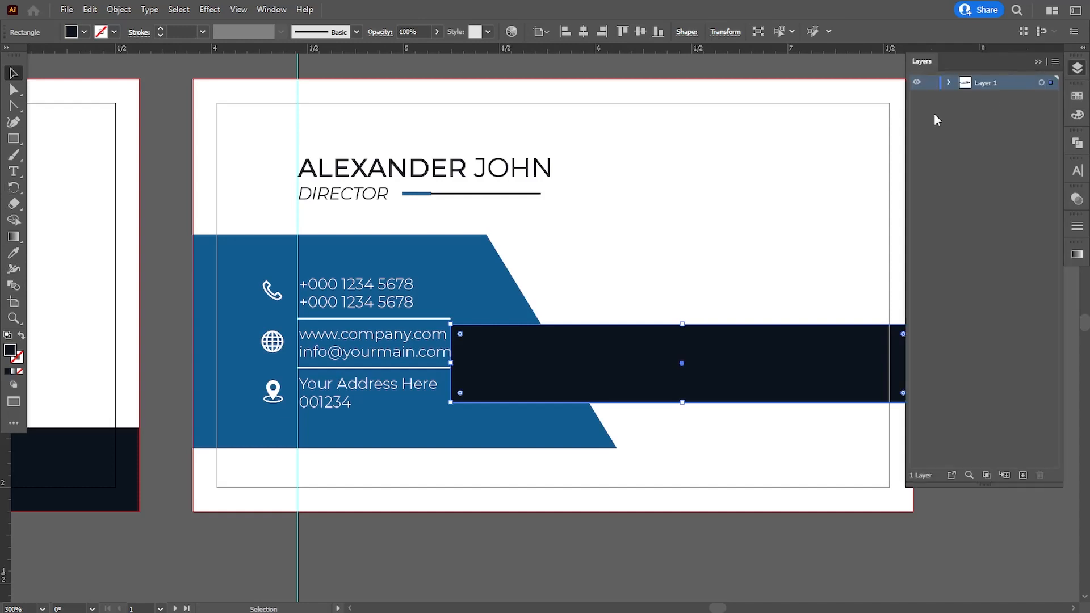
click(949, 83)
drag(999, 98, 1002, 263)
click(533, 555)
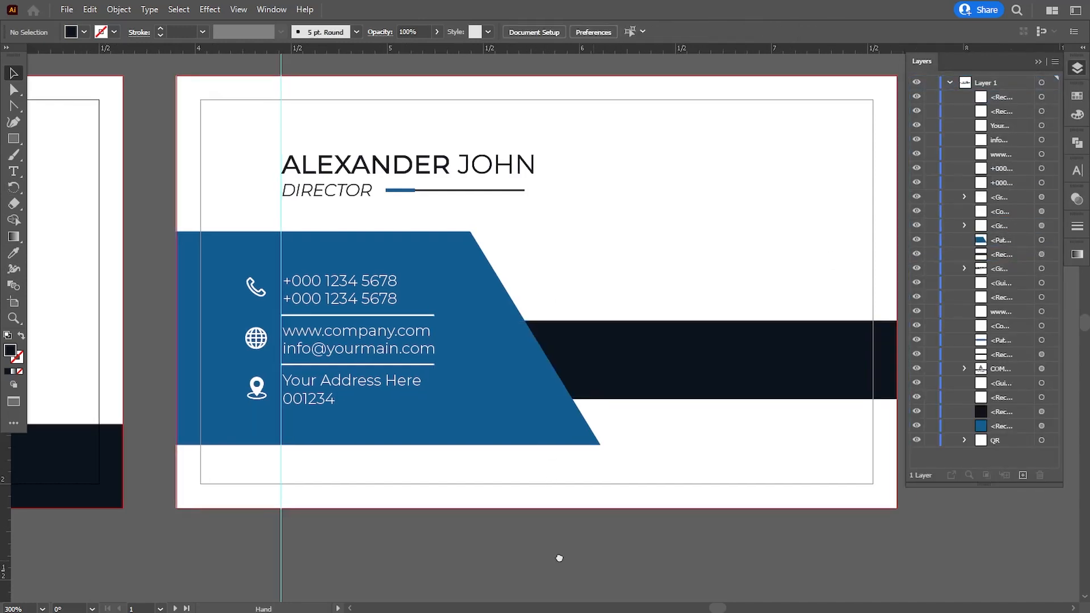
drag(557, 555, 537, 555)
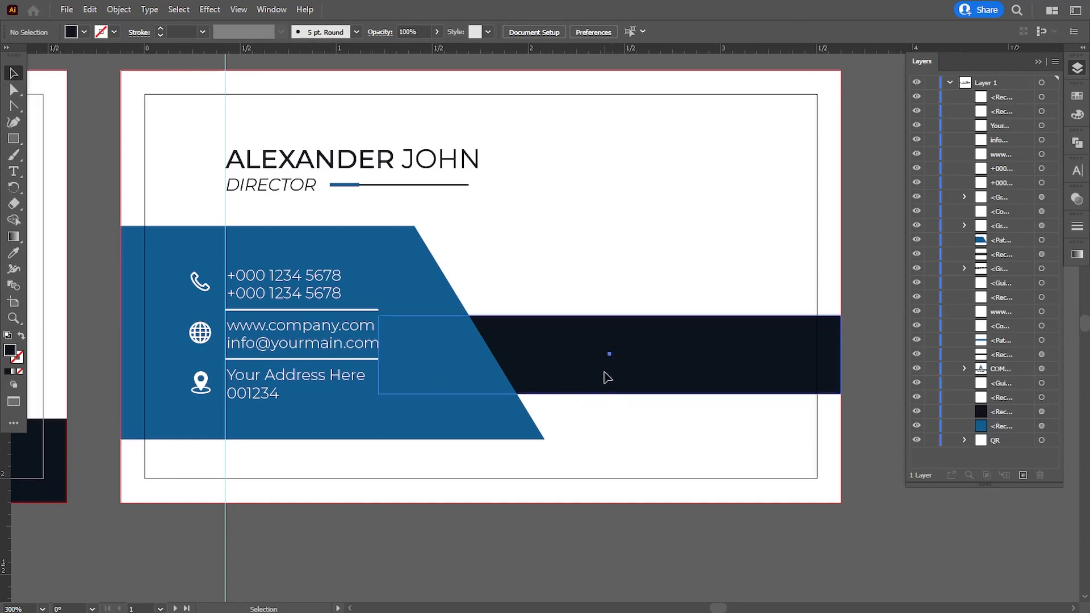
drag(606, 375, 609, 388)
click(584, 526)
Move the QR code from beside the card onto the dark band
scroll(509, 433, left, 1)
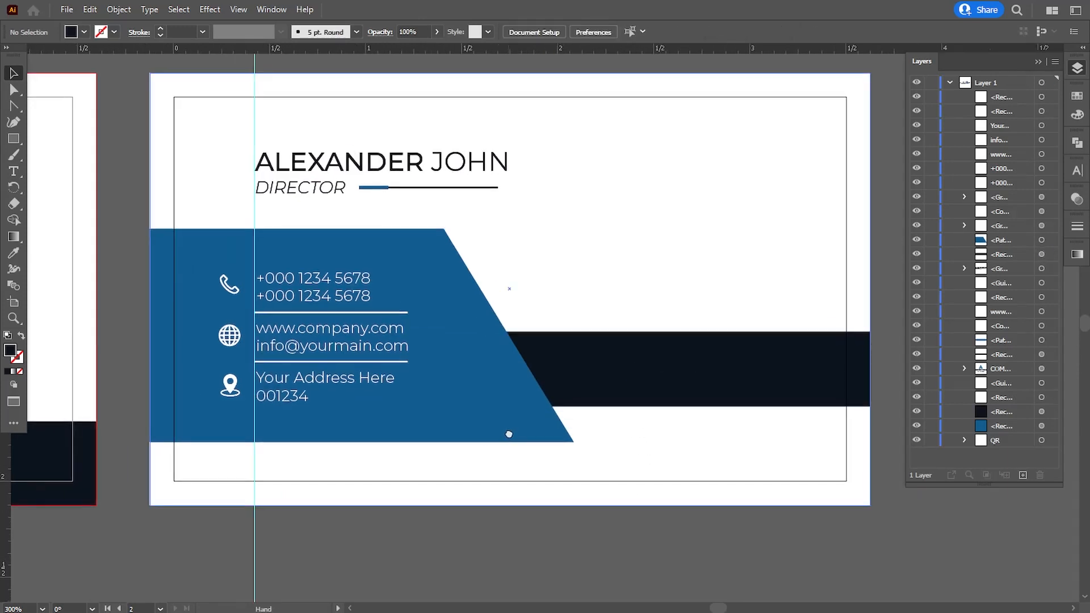
key(ctrl+minus)
key(ctrl+minus)
key(ctrl+equal)
key(ctrl+equal)
drag(681, 385, 445, 438)
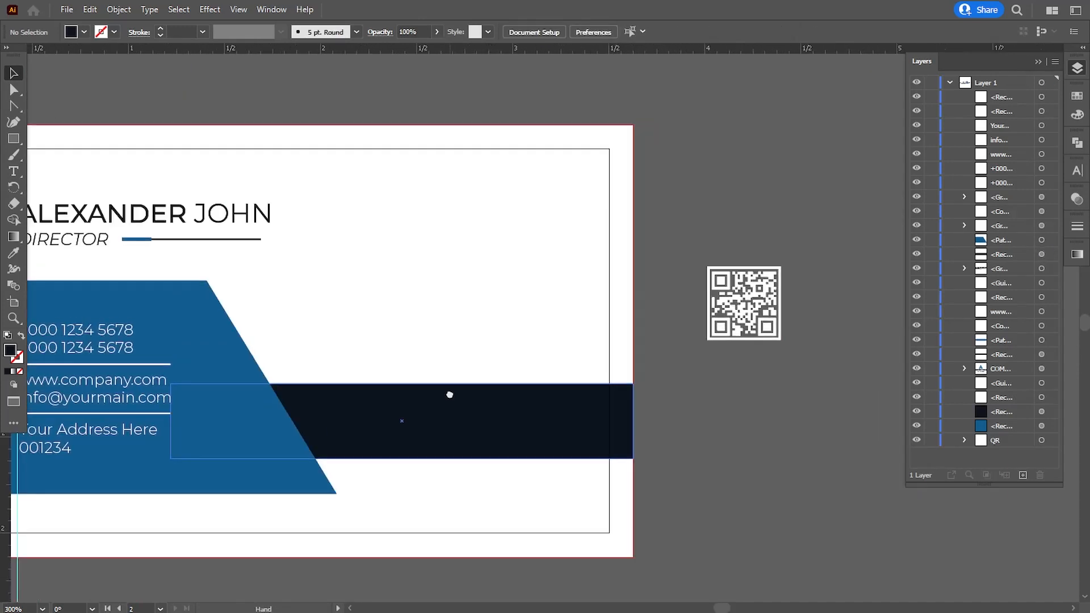
drag(738, 307, 500, 421)
Bring the QR code in front of the navy band
right_click(500, 421)
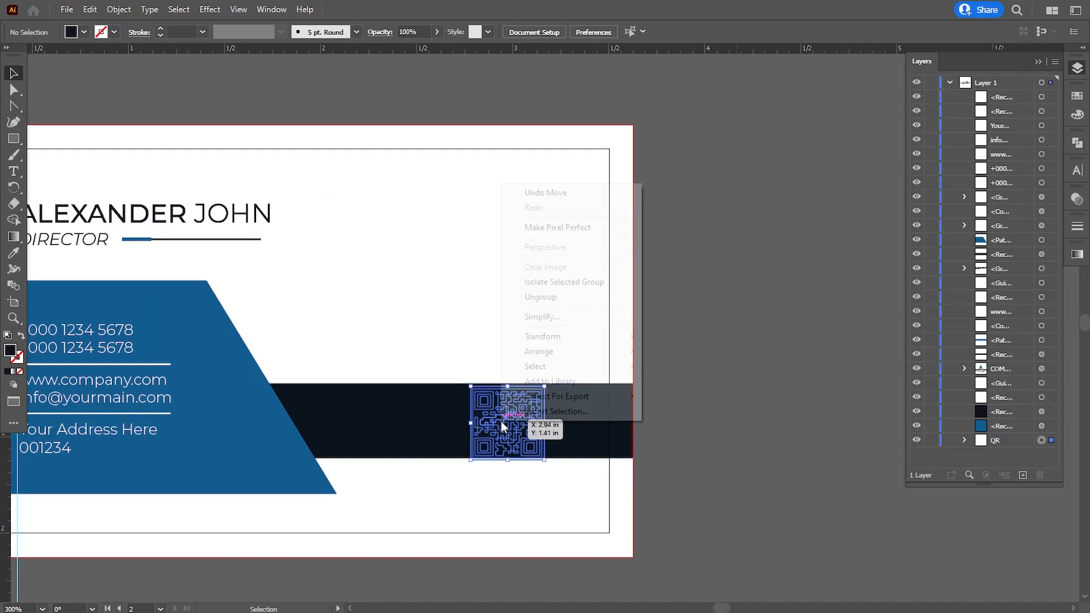
mouse_move(538, 352)
click(665, 352)
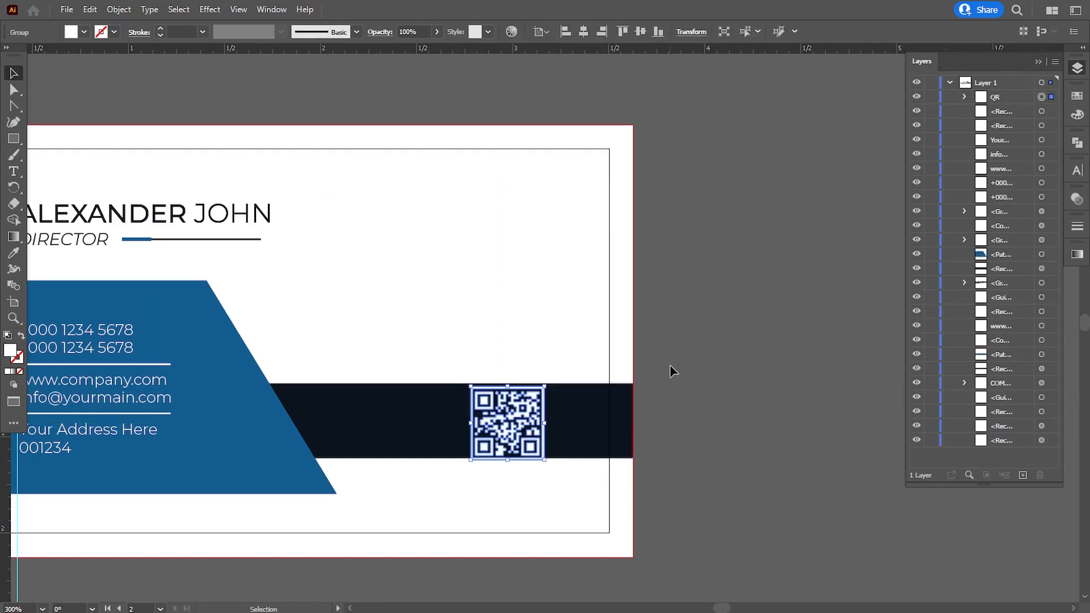
click(706, 421)
scroll(747, 399, down, 1)
scroll(747, 399, left, 1)
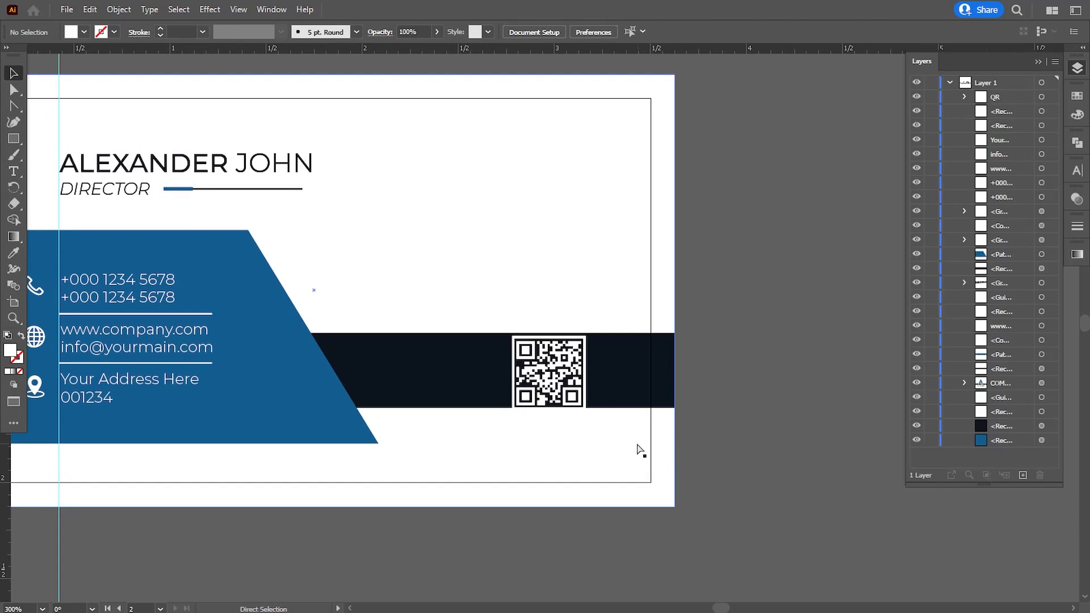
Nudge the QR code up to align with the band, then slightly left
key(ctrl+plus)
key(ctrl+plus)
click(605, 446)
key(Up)
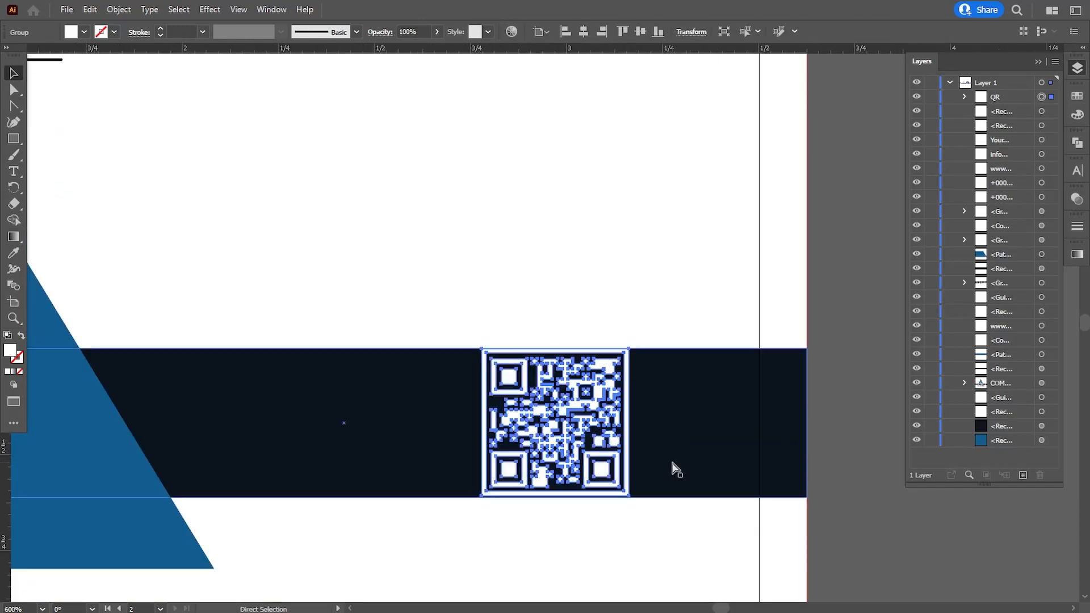
key(ctrl+plus)
key(ctrl+plus)
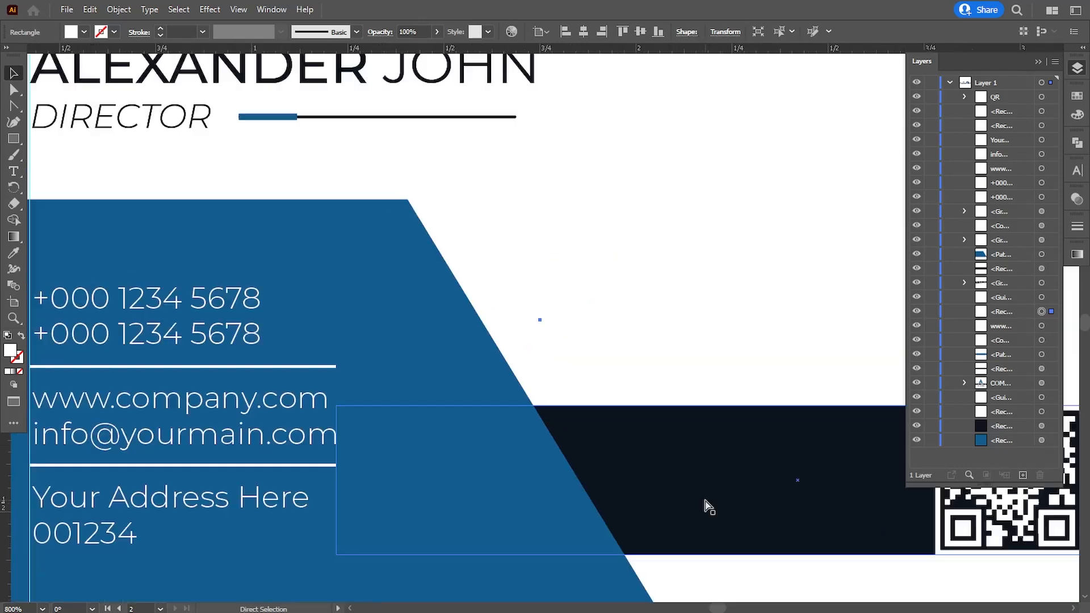
key(ctrl+minus)
key(ctrl+minus)
key(ctrl+minus)
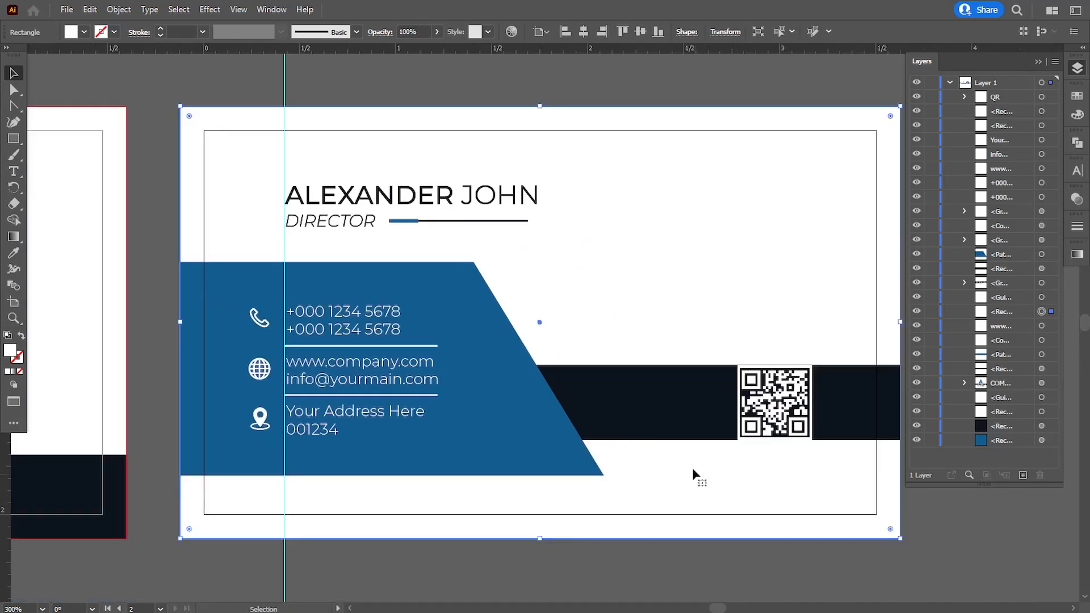
key(v)
click(622, 422)
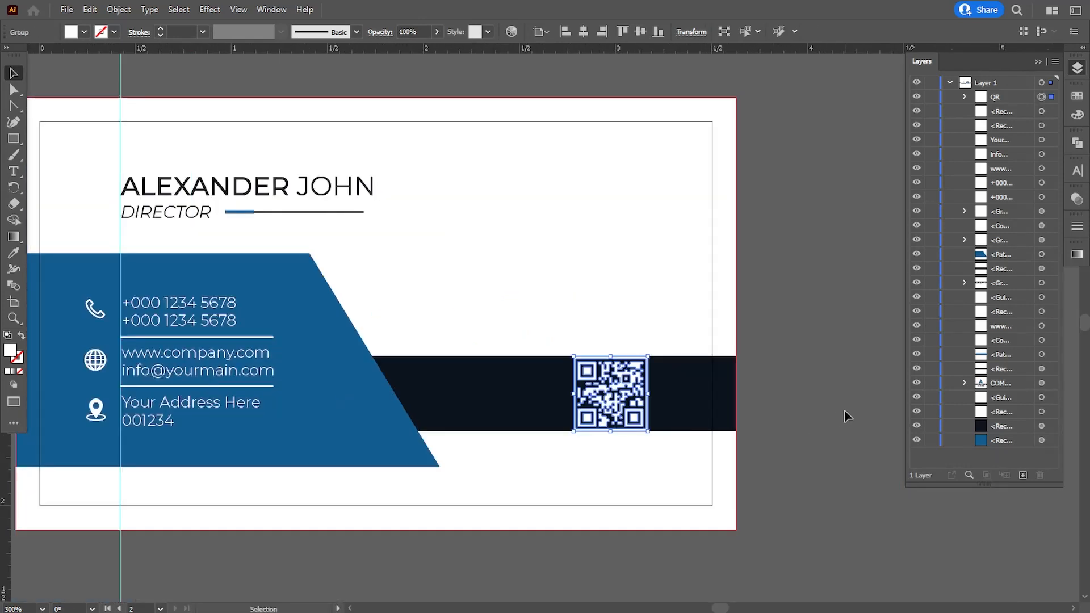
key(Left)
key(Left)
key(Left)
key(Left)
key(Left)
key(Left)
key(Left)
key(Left)
key(Left)
Copy the COMPANY NAME logo to the back card, bring it to front, and shrink it at upper right
click(771, 419)
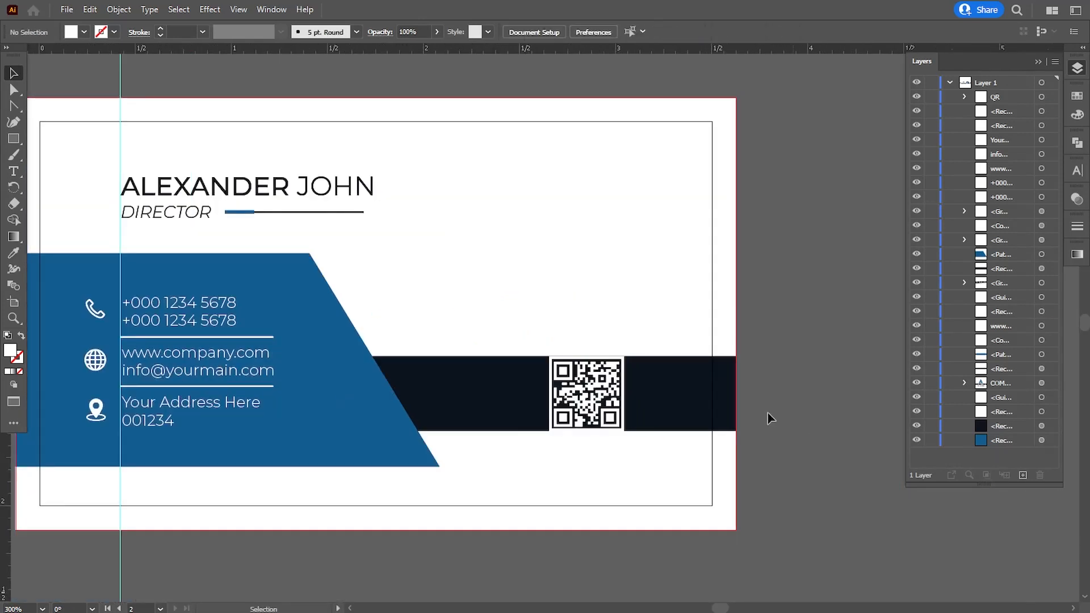
scroll(523, 334, down, 5)
scroll(175, 317, left, 3)
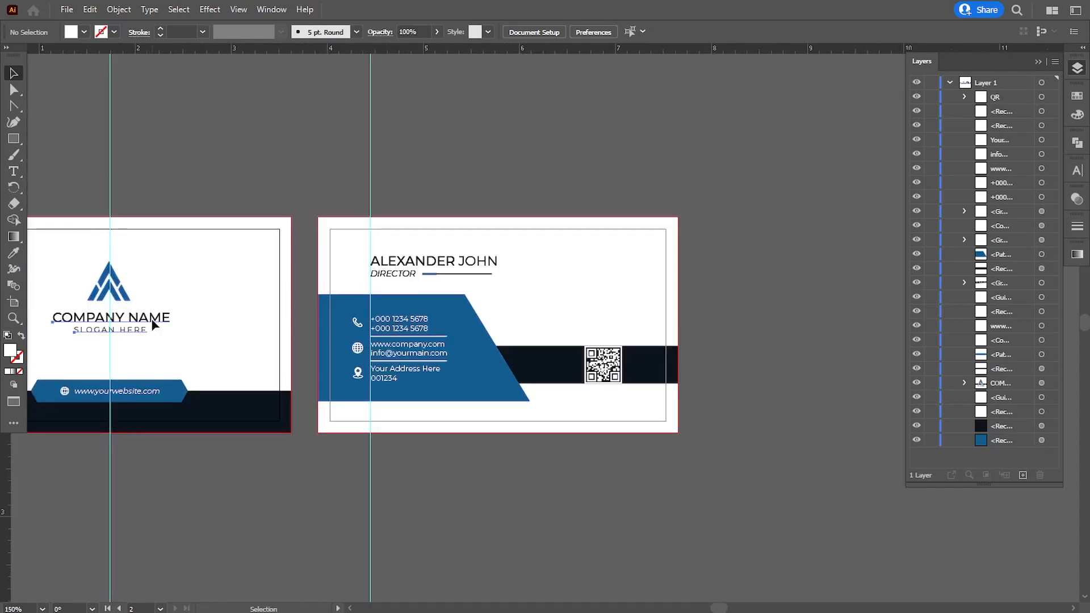
alt+drag(153, 325, 648, 308)
right_click(612, 294)
mouse_move(675, 461)
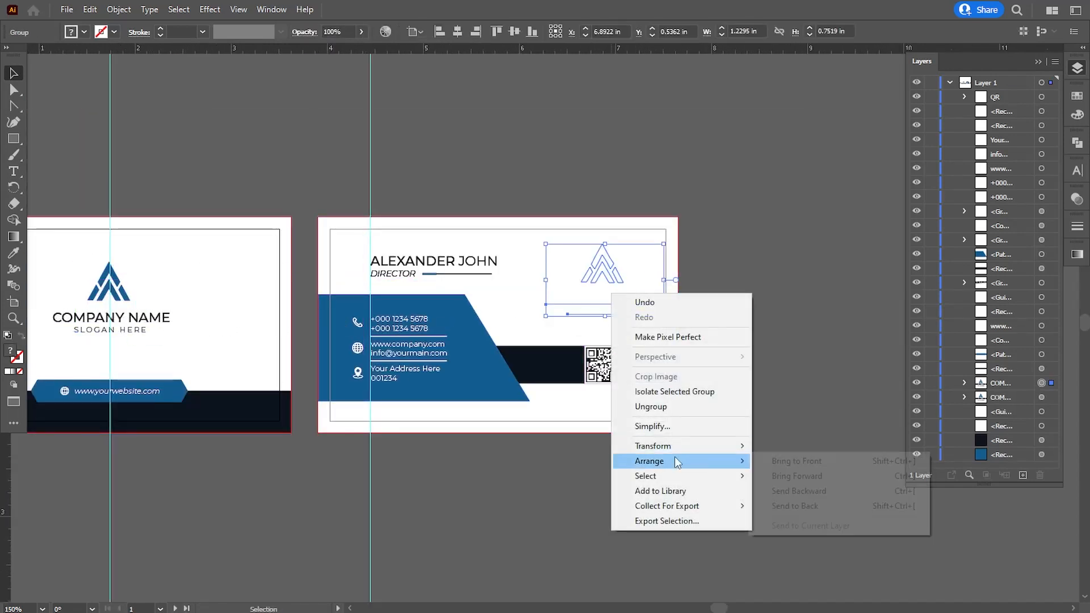
click(768, 461)
scroll(786, 348, up, 4)
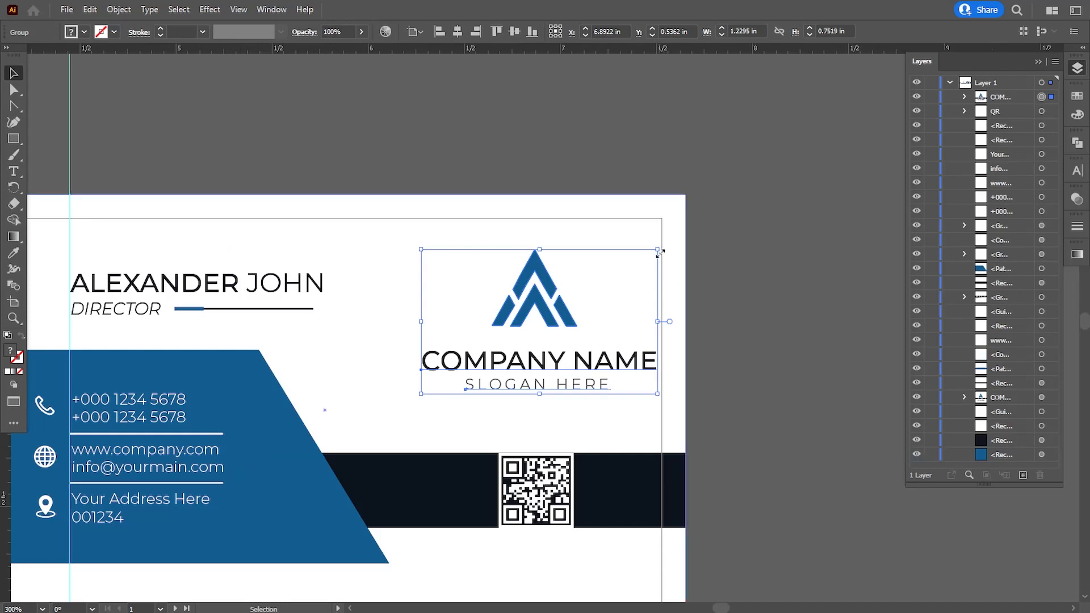
drag(658, 250, 629, 267)
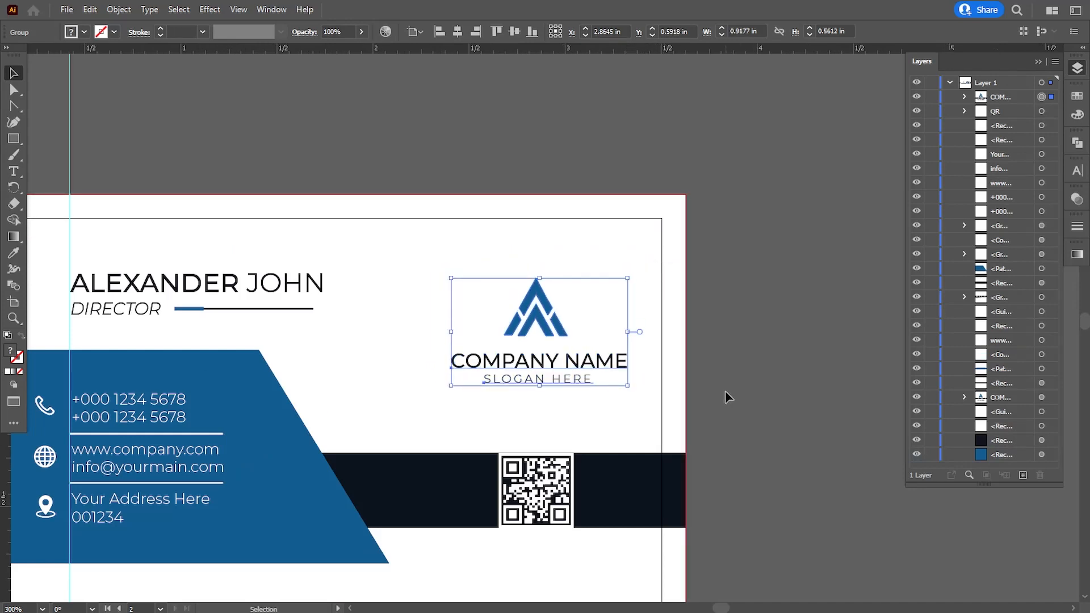
click(741, 409)
Nudge the QR code left to centre it under the logo, then view both card sides
click(554, 506)
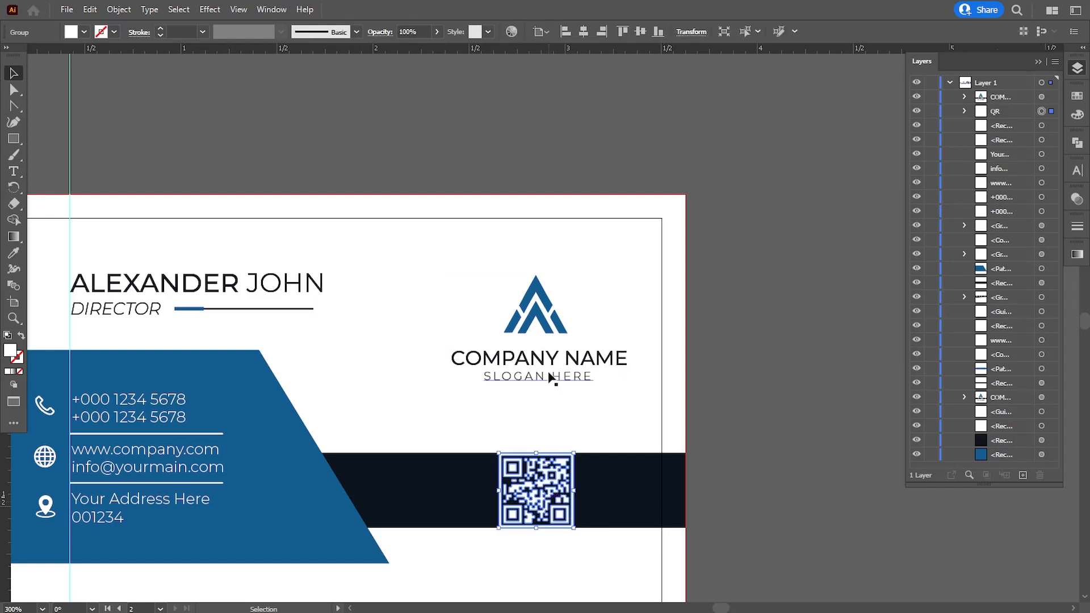
key(Left)
click(735, 414)
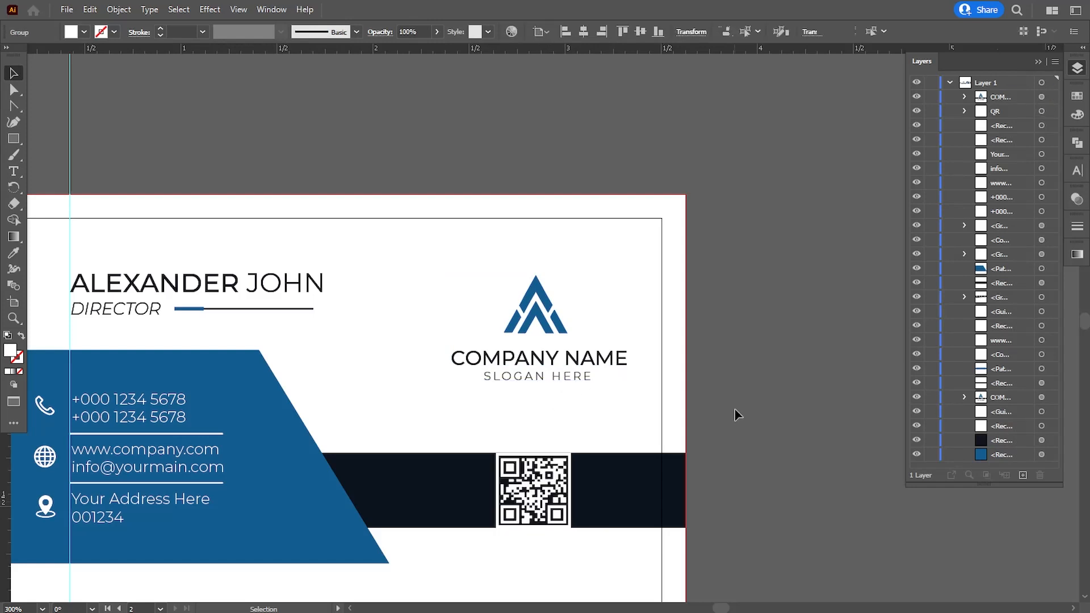
key(space)
drag(724, 418, 728, 354)
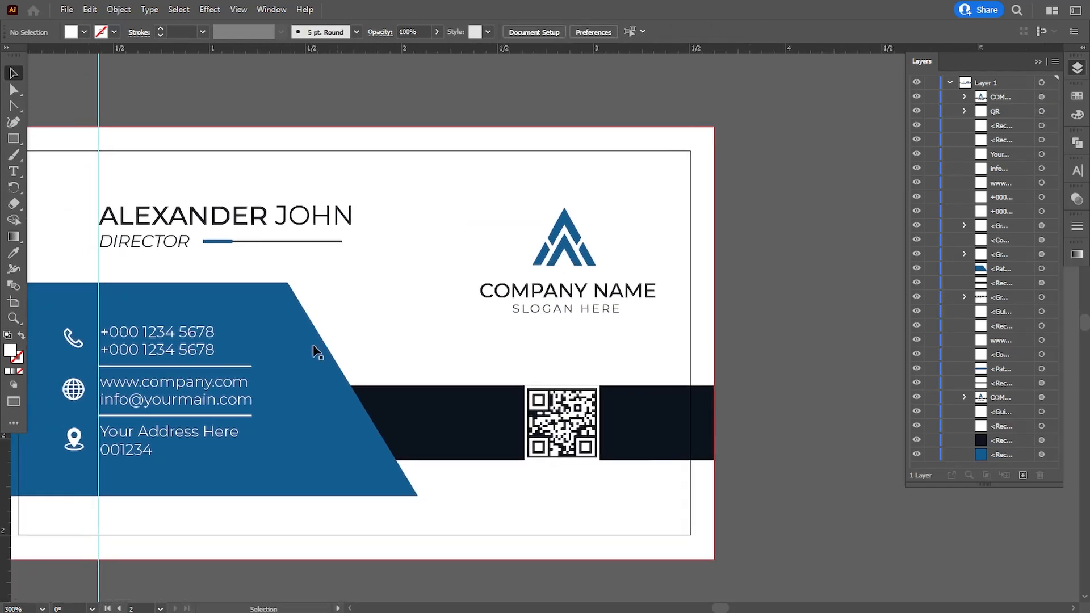
key(ctrl+minus)
key(ctrl+minus)
key(ctrl+minus)
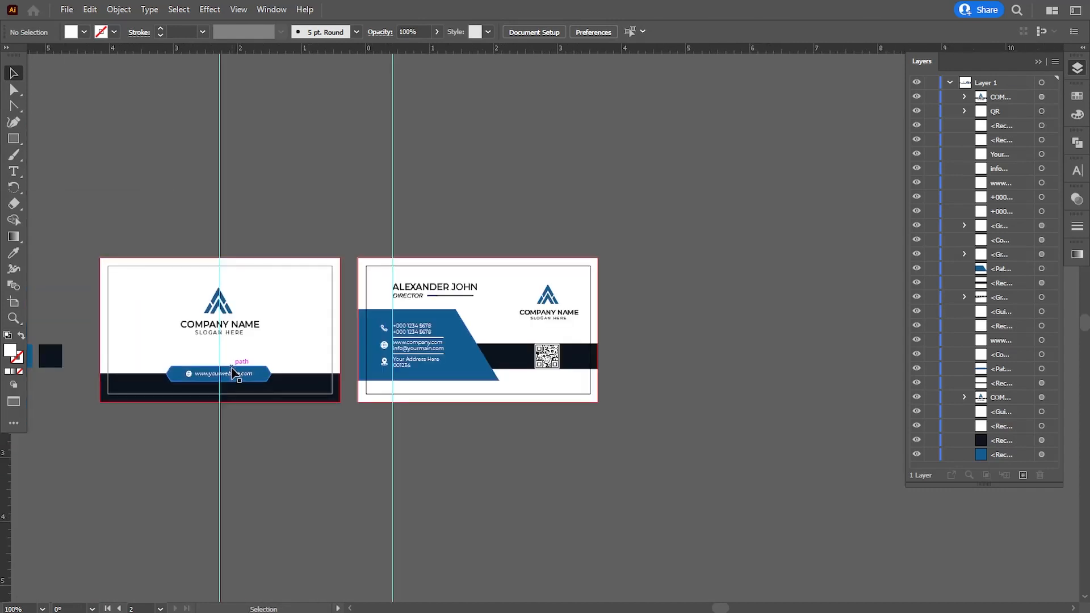
click(181, 375)
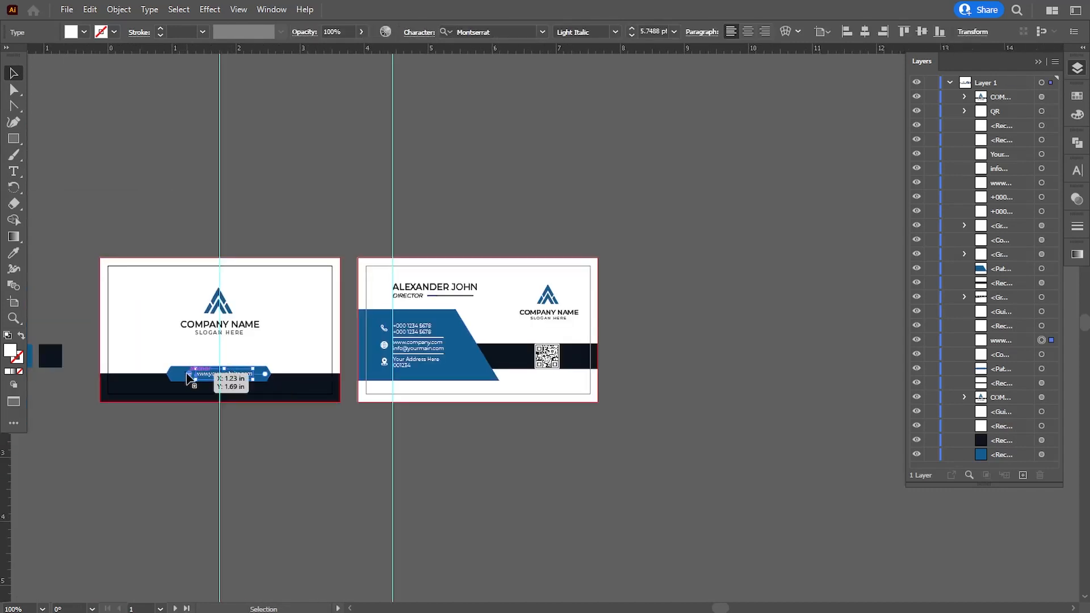
shift+click(188, 377)
click(118, 9)
click(137, 75)
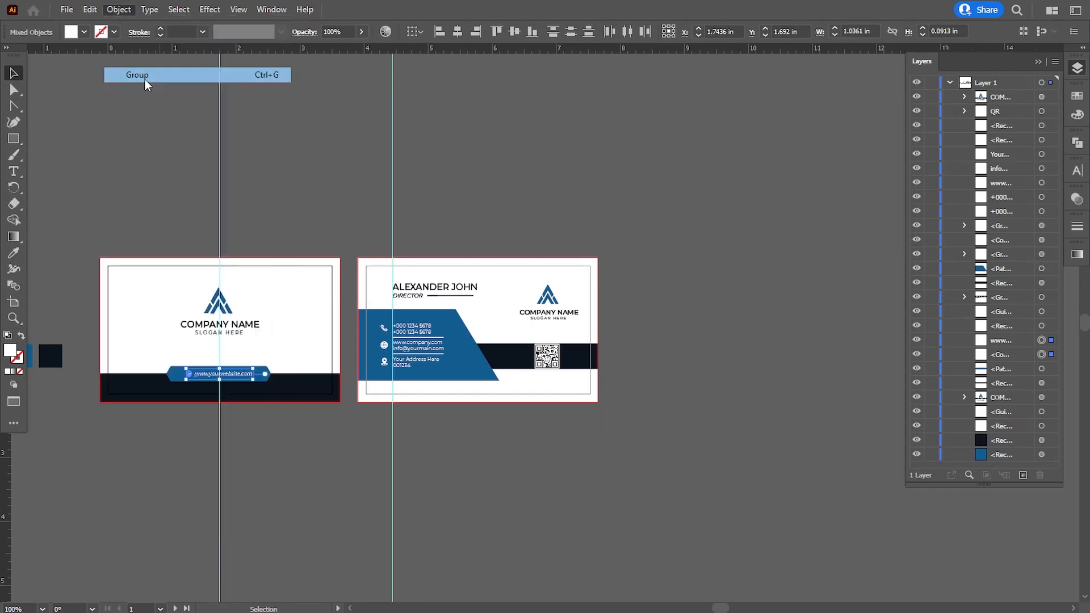
Place a copy of the website group at the back card's bottom right, brought to front
drag(238, 381, 561, 392)
right_click(560, 392)
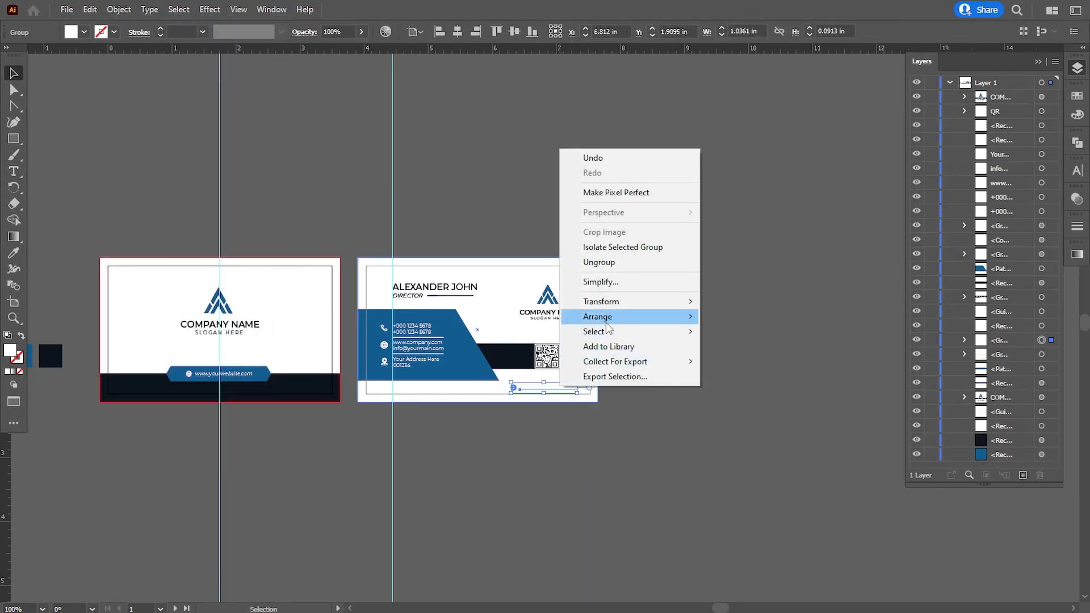
mouse_move(602, 316)
click(738, 316)
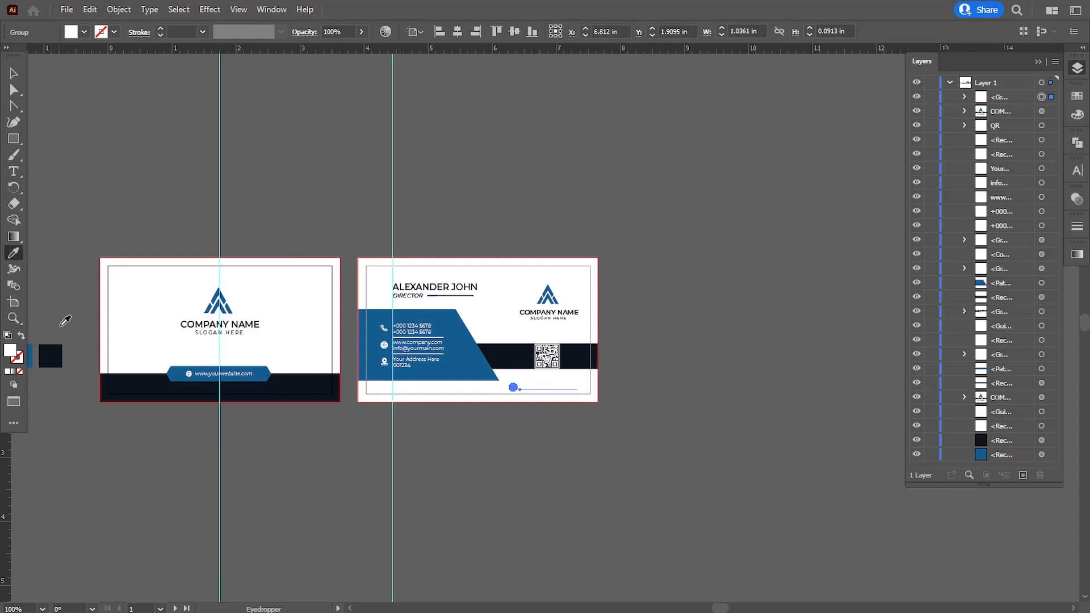
Colour the copied website line with the dark swatch and nudge it up and right
click(50, 356)
click(14, 72)
scroll(552, 520, up, 1)
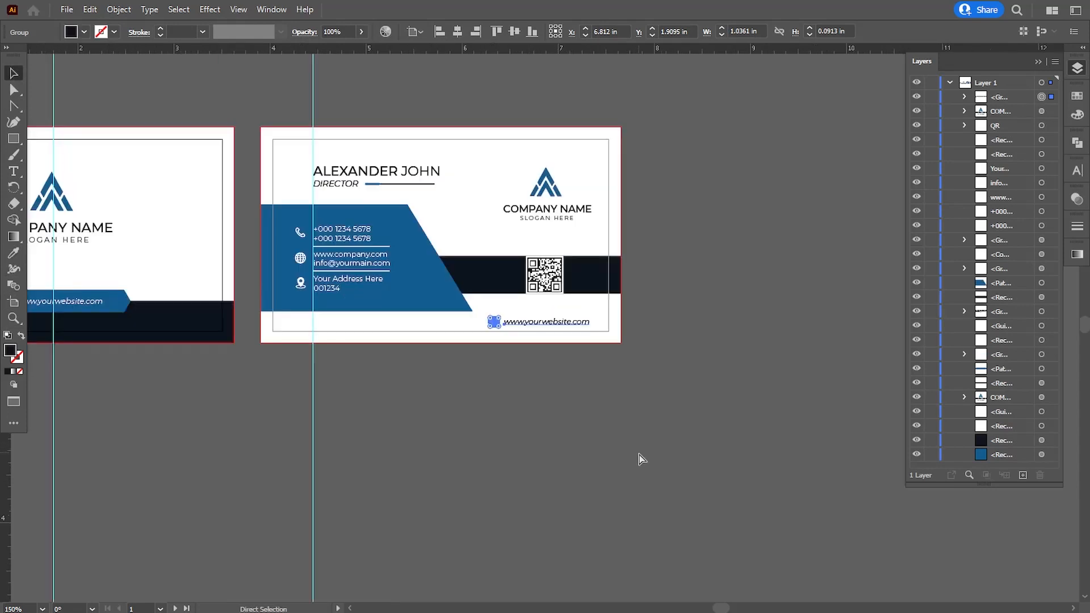
scroll(639, 455, up, 2)
key(Up)
key(Up)
key(Up)
key(Up)
key(Up)
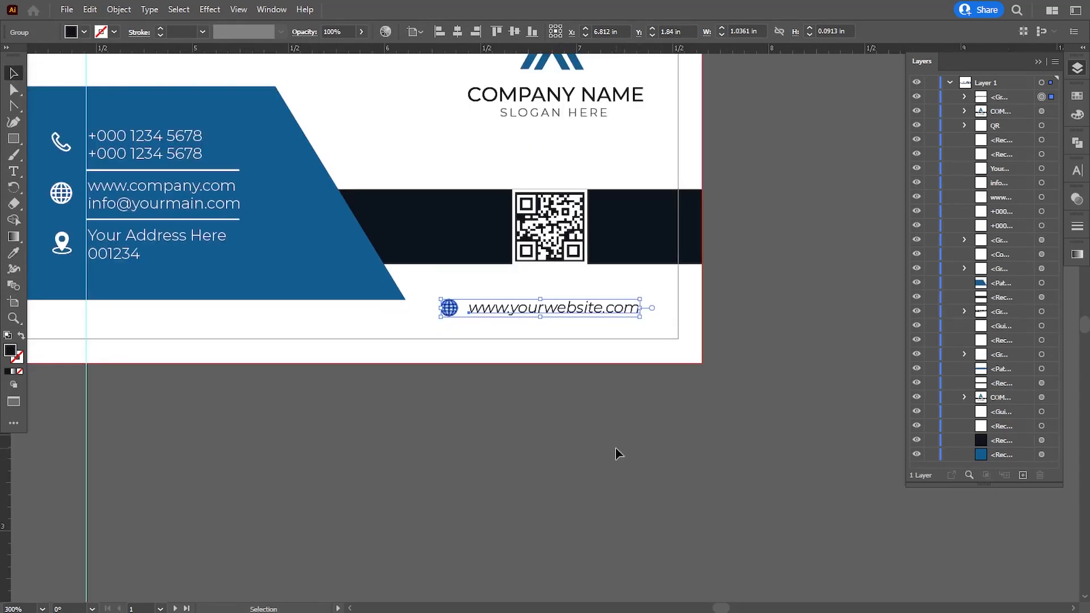
key(Up)
key(Up)
key(Up)
key(Right)
key(Right)
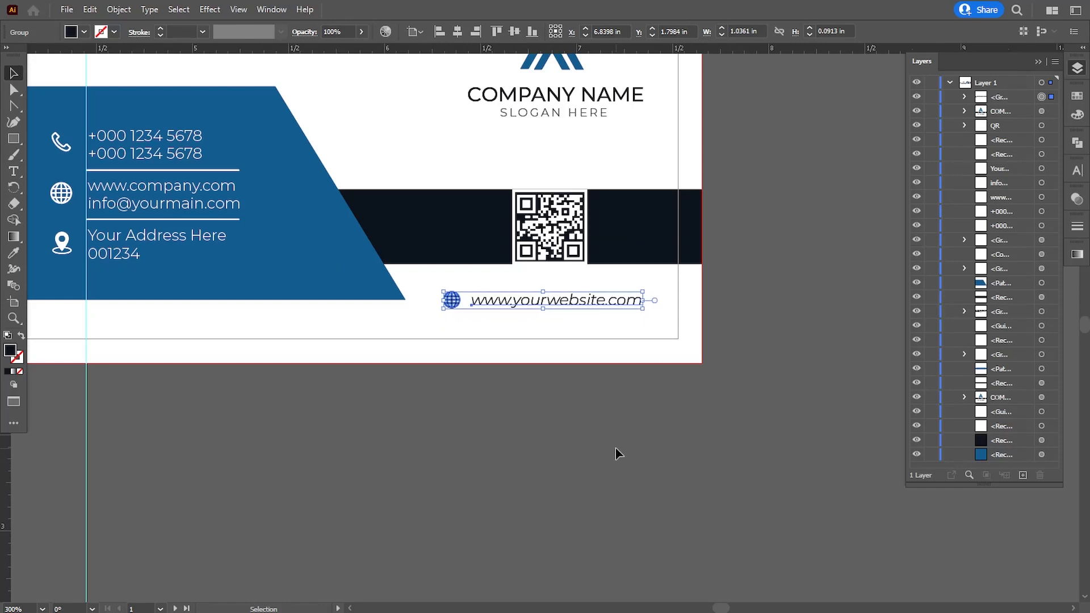
click(464, 382)
scroll(465, 382, up, 1)
Draw a three-point triangle with the Pen tool where the dark band meets the blue panel, filled darker blue
click(15, 108)
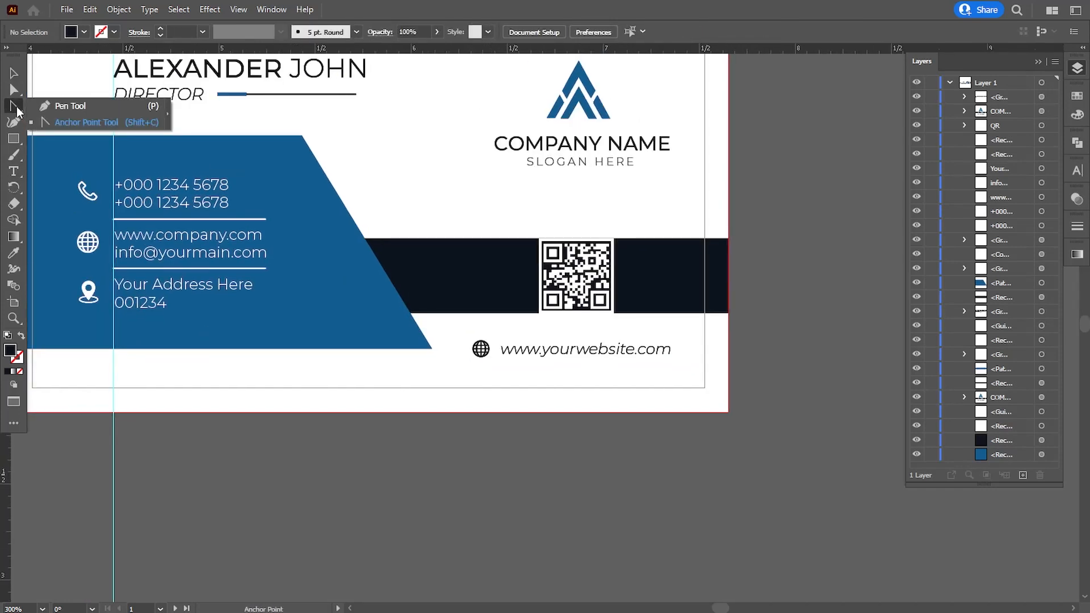
scroll(532, 407, up, 1)
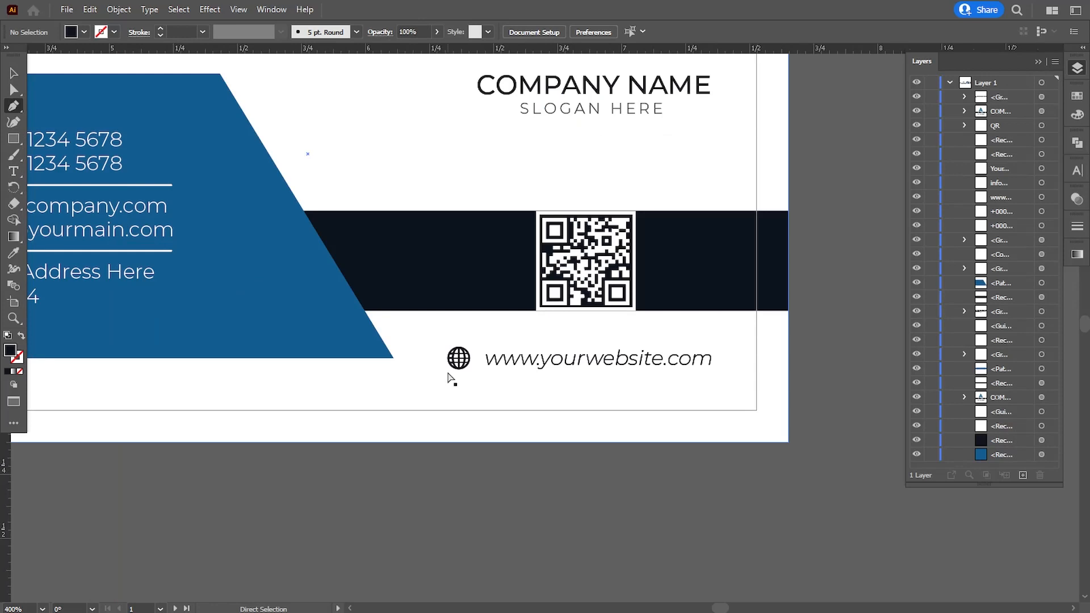
click(394, 358)
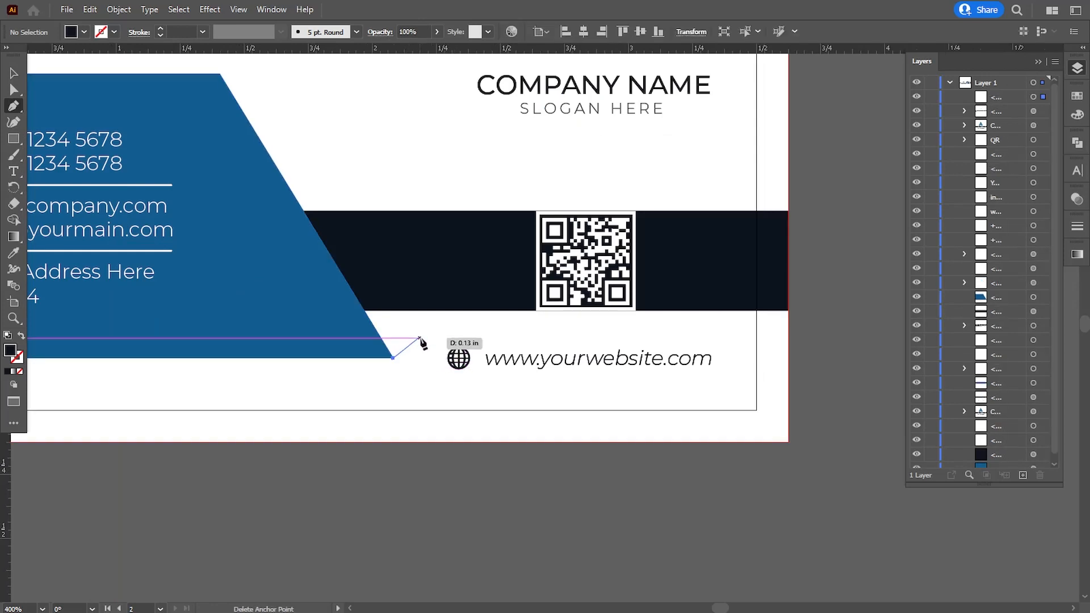
click(448, 311)
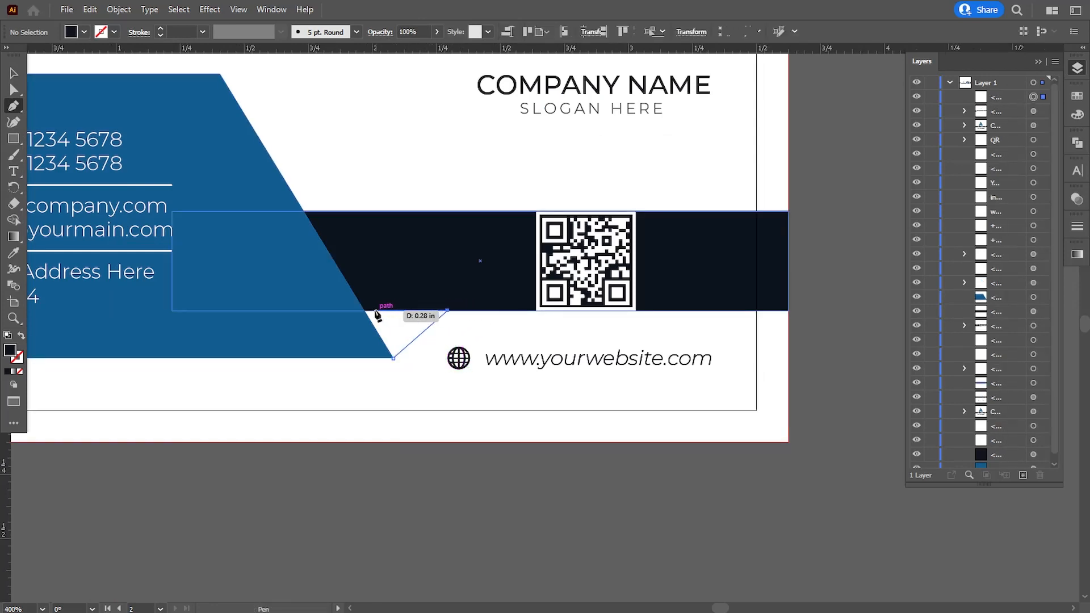
click(344, 311)
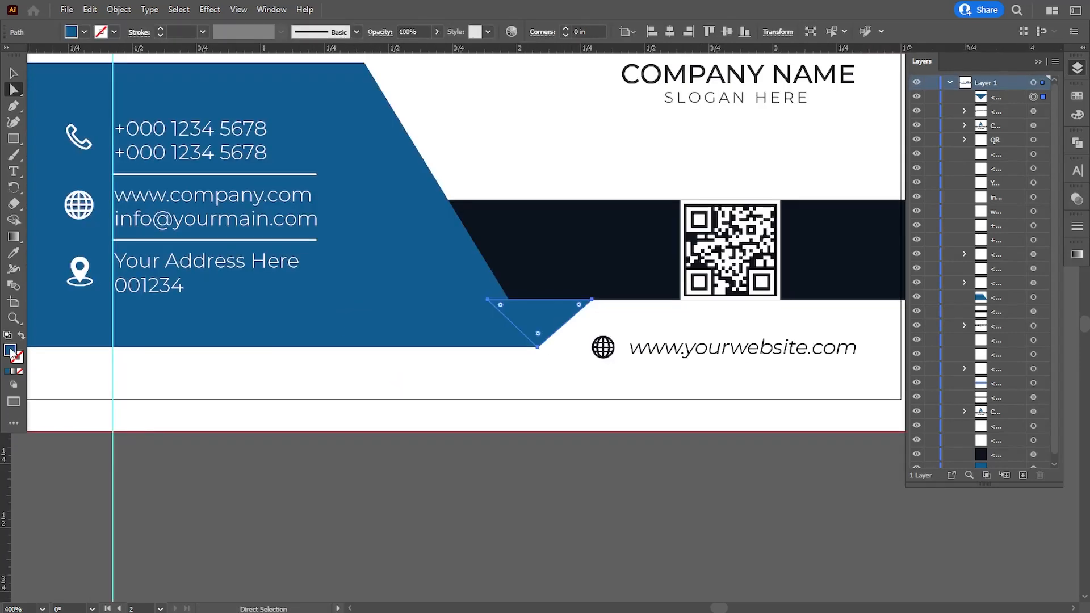
key(ctrl+v)
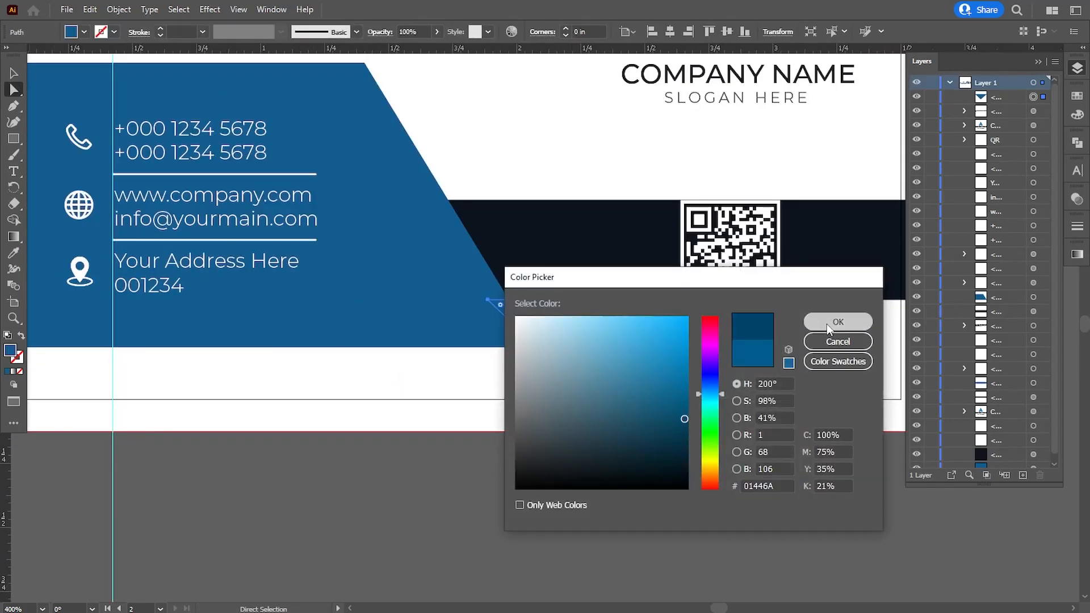
click(826, 323)
click(592, 482)
Move the triangle below the dark band in the layer stack and adjust its top-right anchor
click(542, 340)
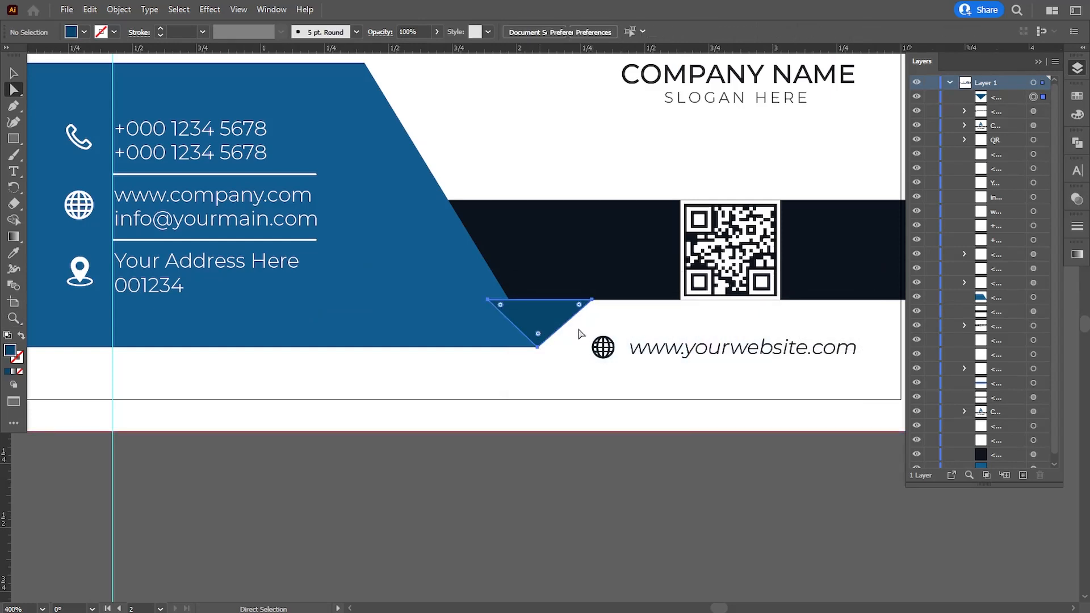
click(997, 100)
drag(994, 308, 994, 307)
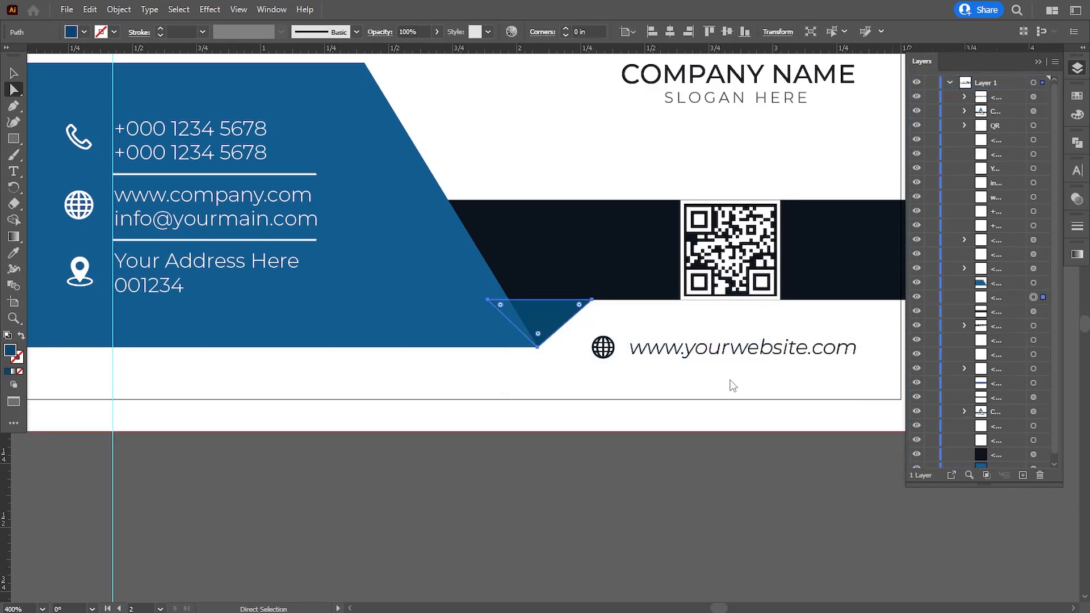
click(577, 487)
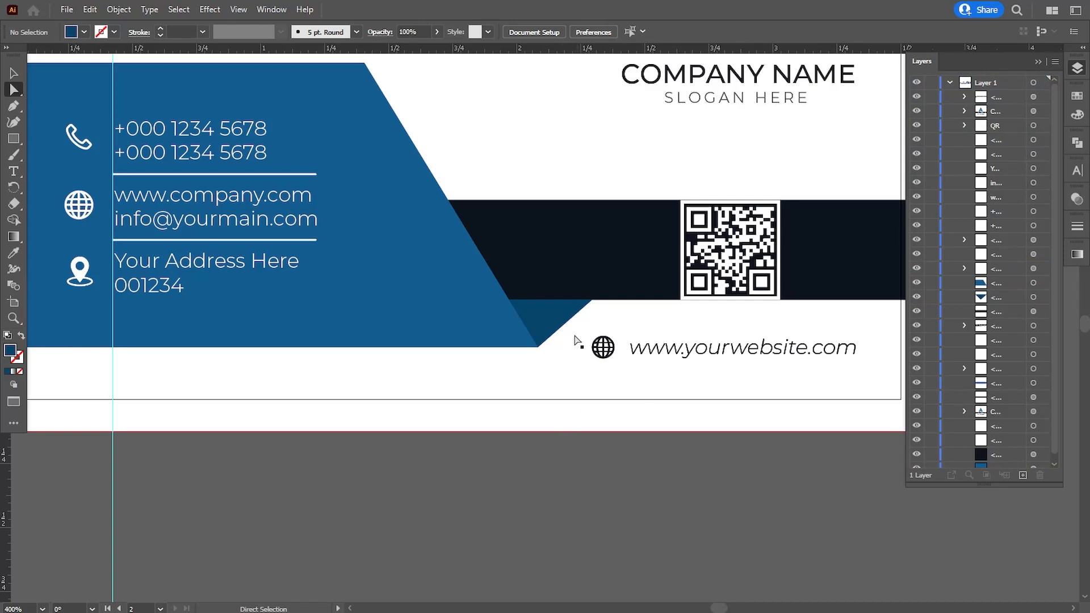
mouse_move(590, 301)
mouse_down()
mouse_move(596, 312)
mouse_move(587, 305)
mouse_up()
click(569, 482)
key(ctrl+1)
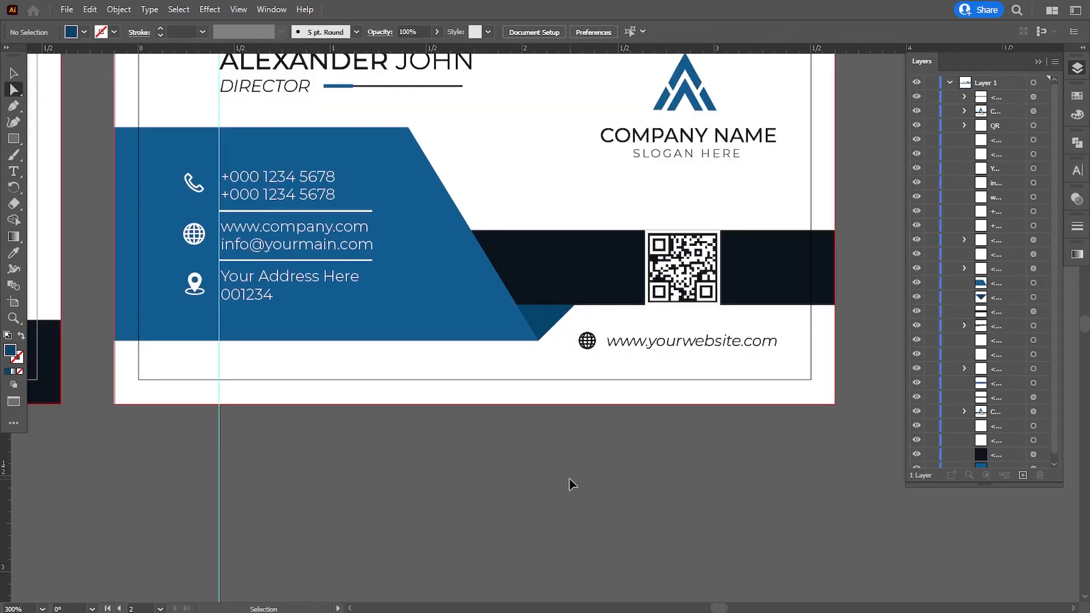
Round the blue contact panel's top-right corner to about 0.13 in with the live corner widget
key(ctrl+equal)
drag(538, 431, 562, 503)
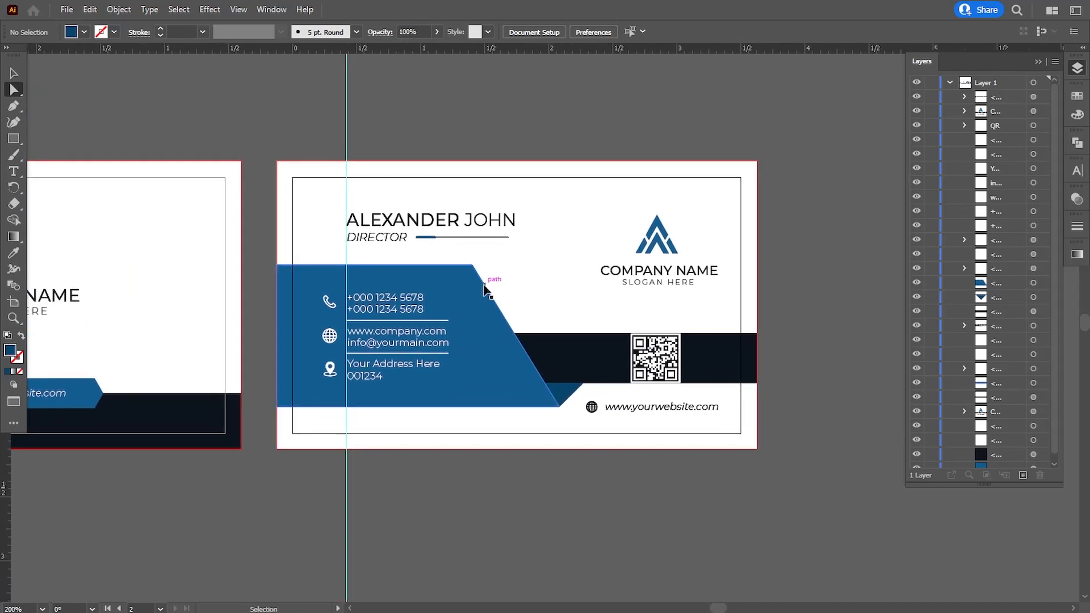
key(ctrl+equal)
click(440, 237)
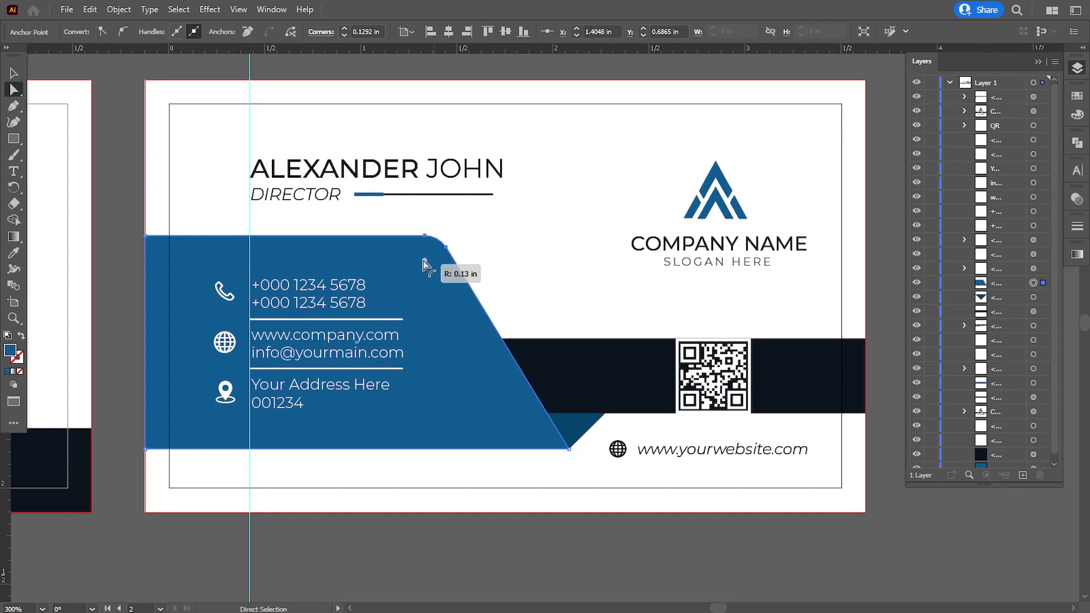
drag(421, 261, 421, 267)
ctrl+click(472, 515)
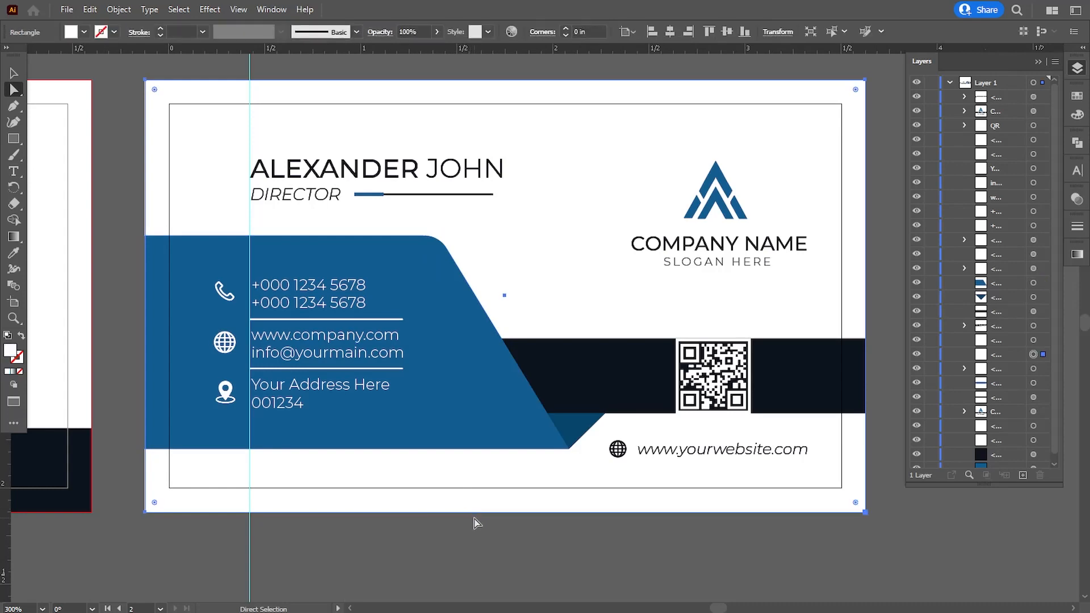
key(ctrl+minus)
key(ctrl+minus)
key(ctrl+minus)
key(ctrl+equal)
click(506, 528)
scroll(530, 484, left, 5)
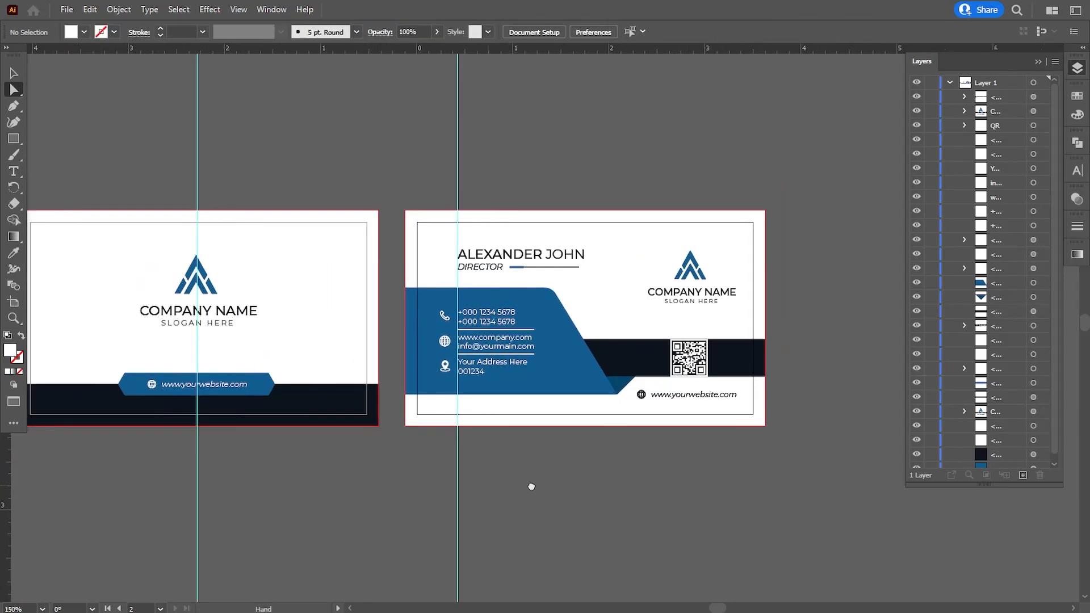
Delete the two leftover colour swatches from the canvas
drag(292, 369, 429, 379)
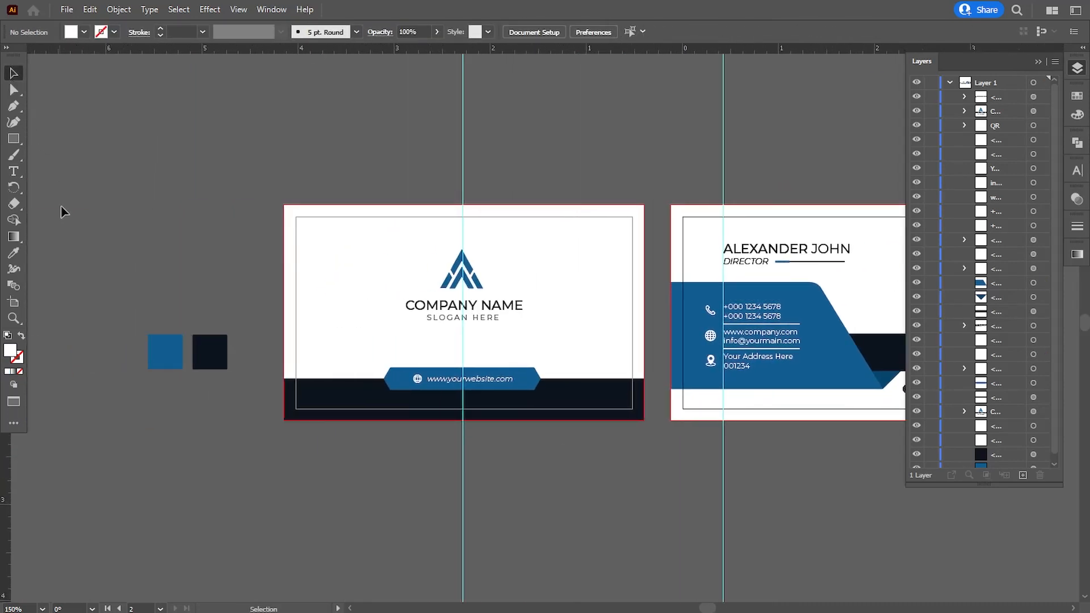
drag(226, 421, 227, 419)
key(Delete)
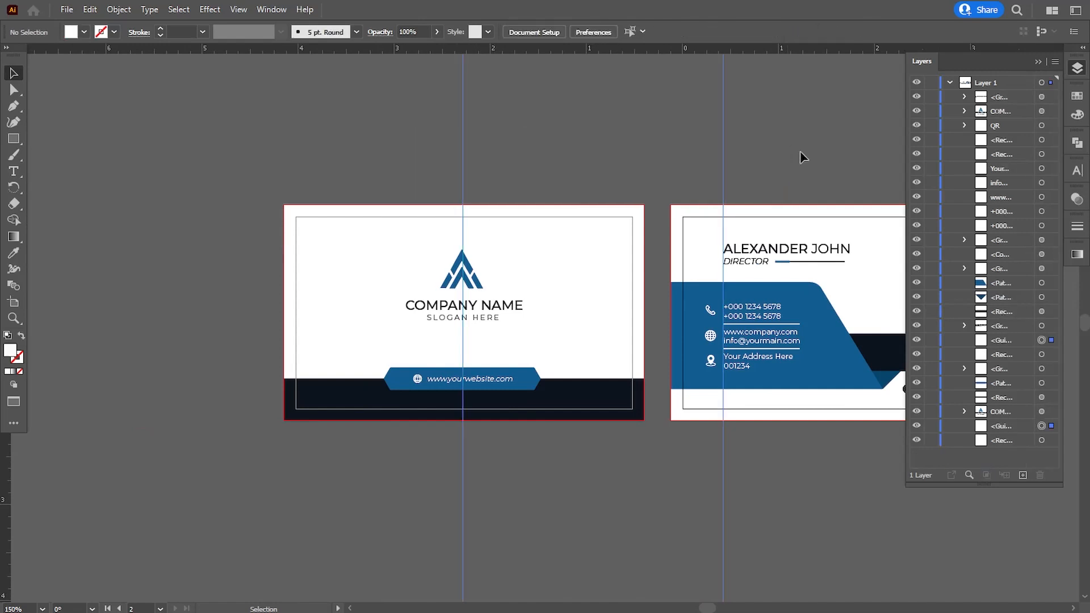
Collapse the Layers panel and hide the rulers
click(950, 82)
click(1039, 61)
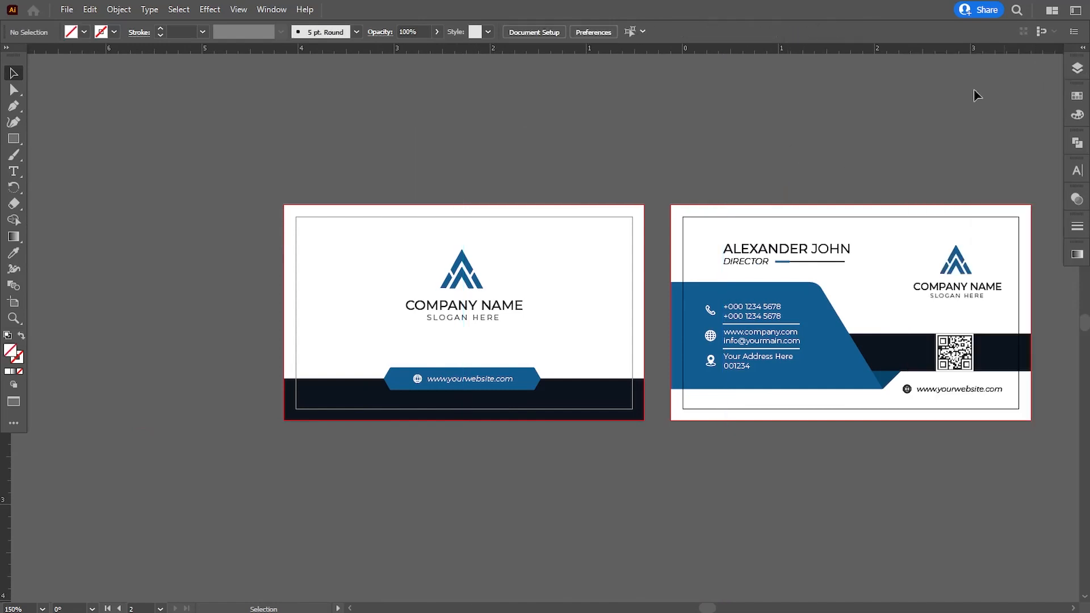
click(238, 9)
mouse_move(305, 525)
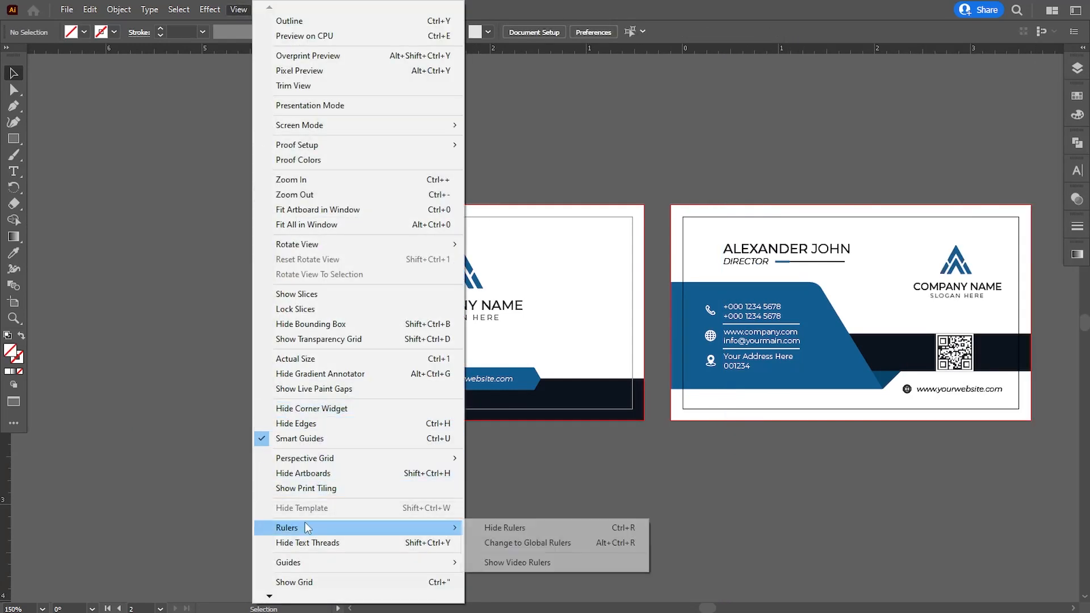
click(476, 527)
Nudge the back card's logo group slightly left
key(ctrl+plus)
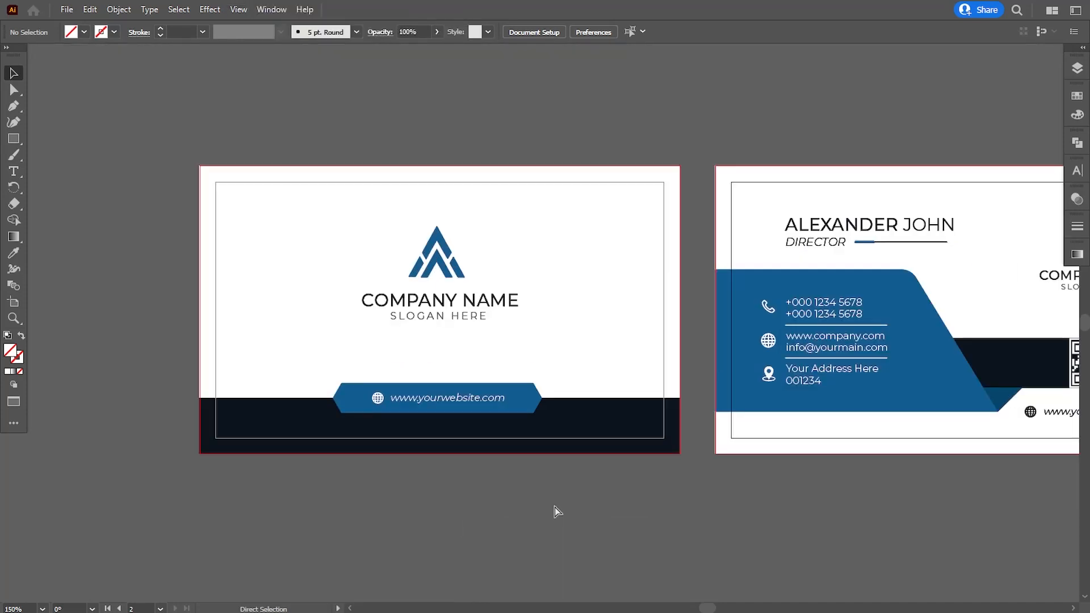
drag(592, 495, 442, 481)
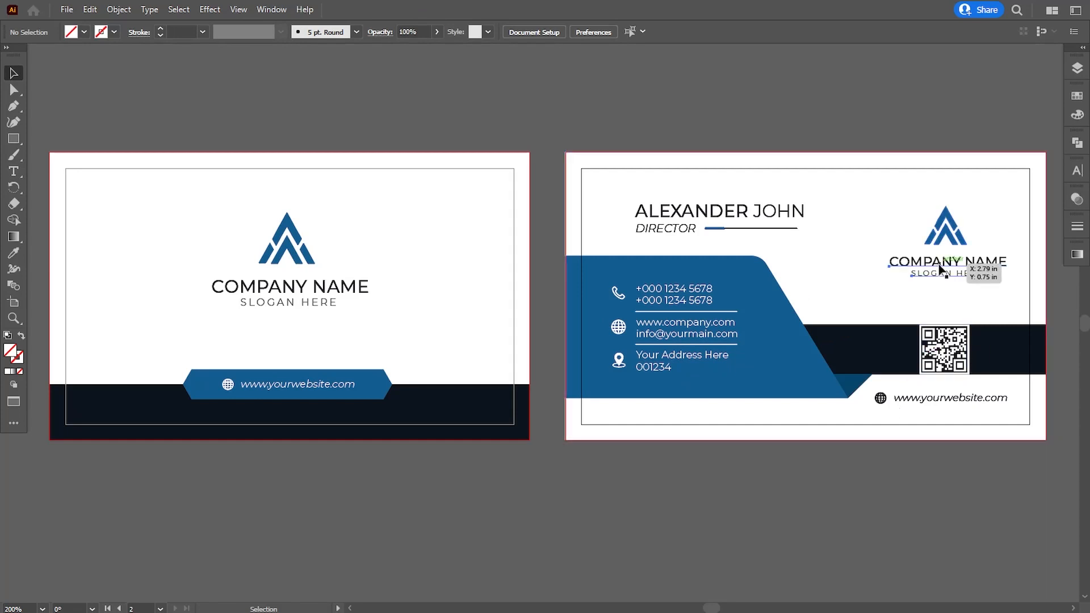
drag(945, 239, 950, 239)
key(Left)
key(Left)
key(Left)
key(Left)
key(Left)
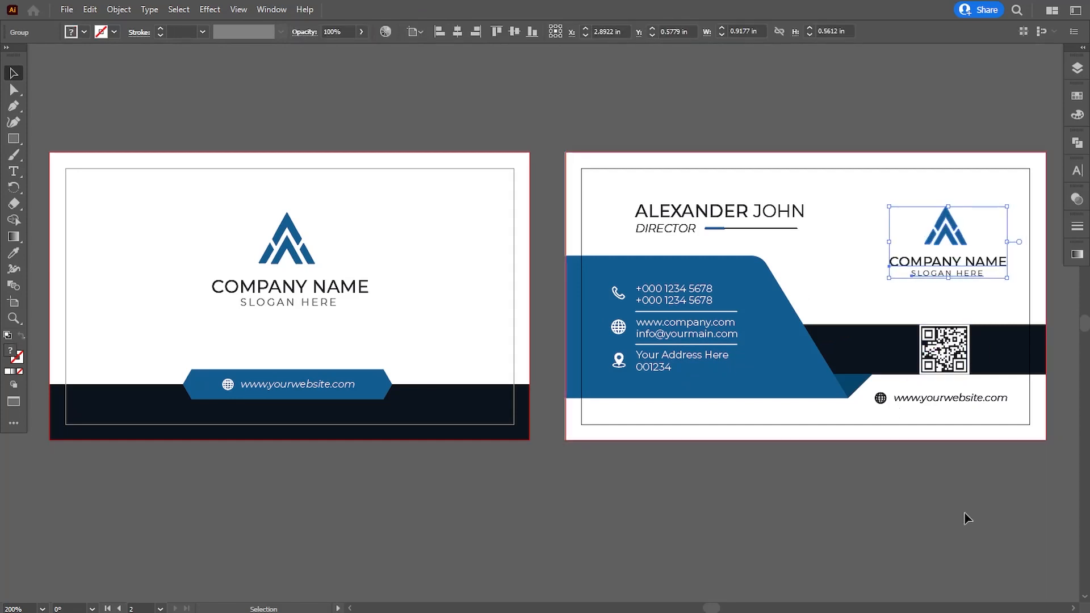
click(944, 544)
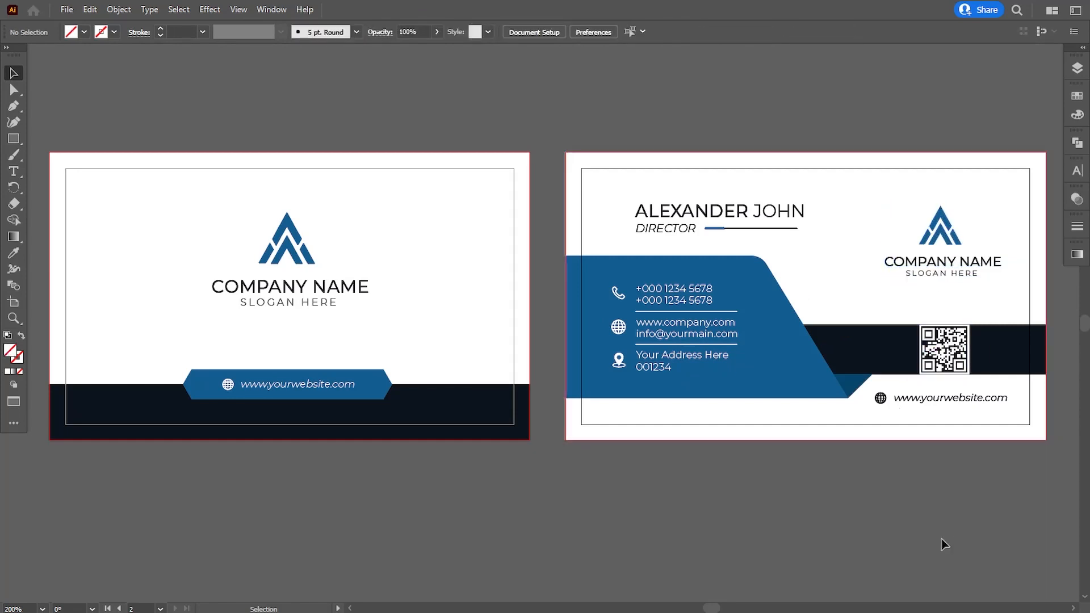